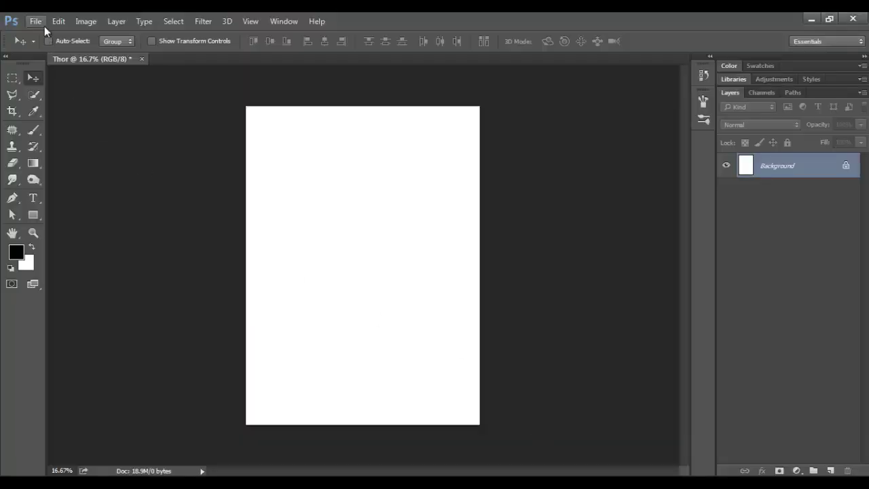
# Open awan hitam.jpg from the Source folder and drag it into the Thor poster.
pyautogui.click(37, 21)
pyautogui.click(42, 48)
pyautogui.doubleClick(217, 123)
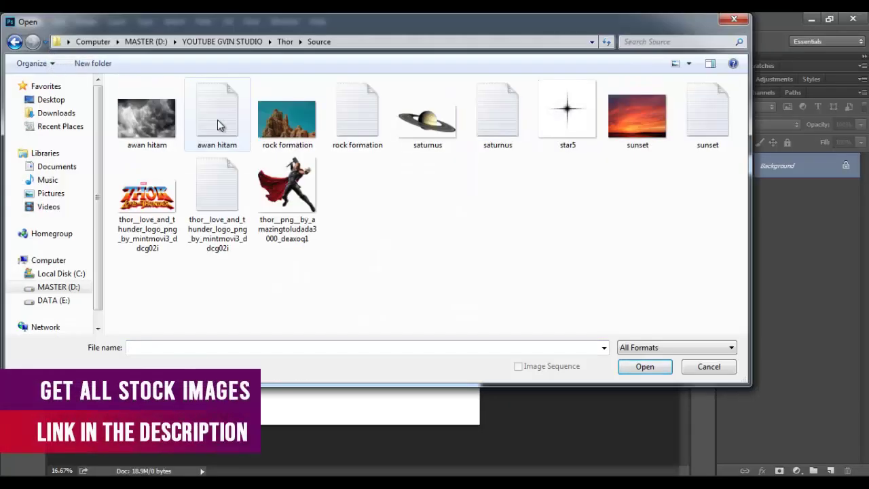
pyautogui.click(145, 112)
pyautogui.click(645, 367)
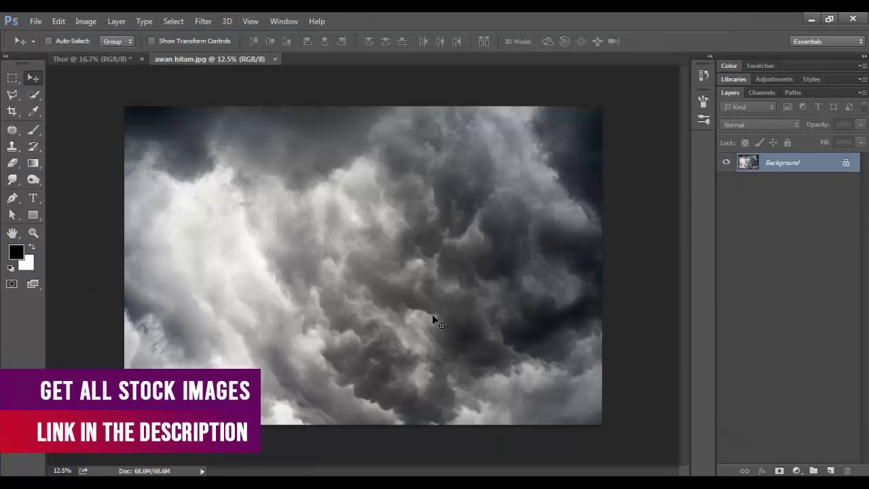
pyautogui.moveTo(432, 314); pyautogui.dragTo(416, 291)
# Scale the cloud layer down, rotate it 90° clockwise, and enlarge it to about 58%.
pyautogui.hotkey('ctrl', 't')
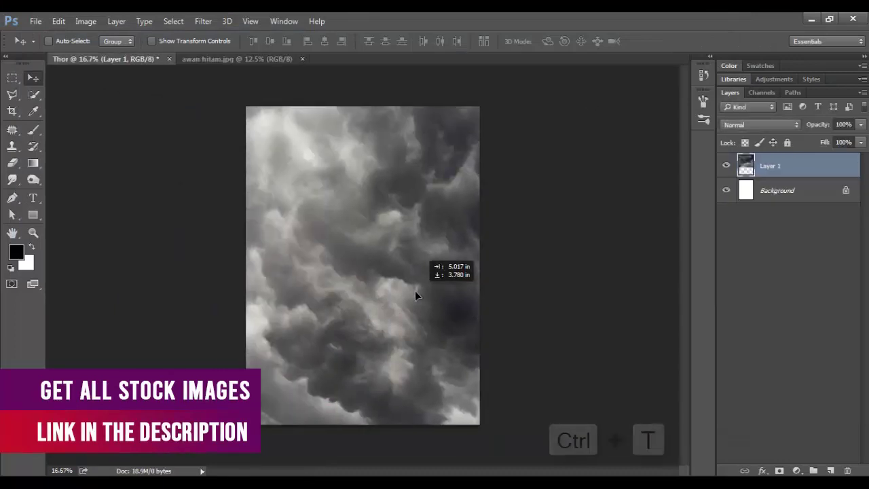
pyautogui.moveTo(630, 428); pyautogui.dragTo(214, 200)
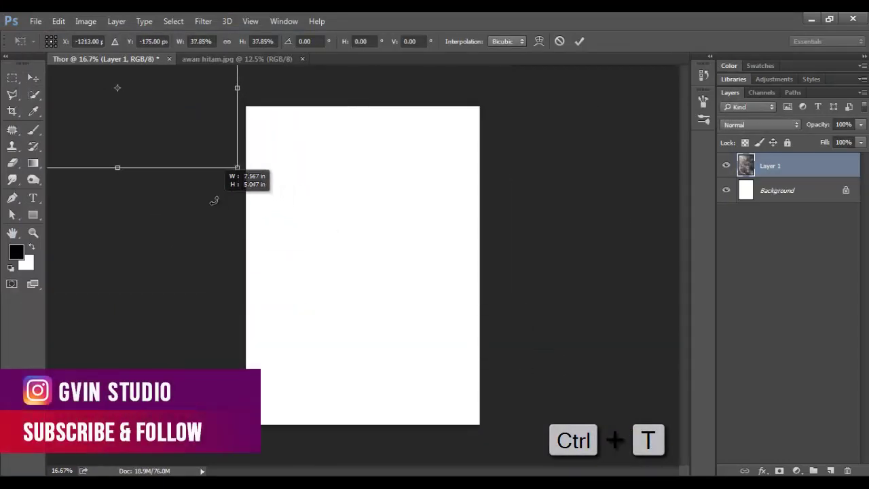
pyautogui.moveTo(195, 146); pyautogui.dragTo(408, 280)
pyautogui.rightClick(416, 74)
pyautogui.click(420, 231)
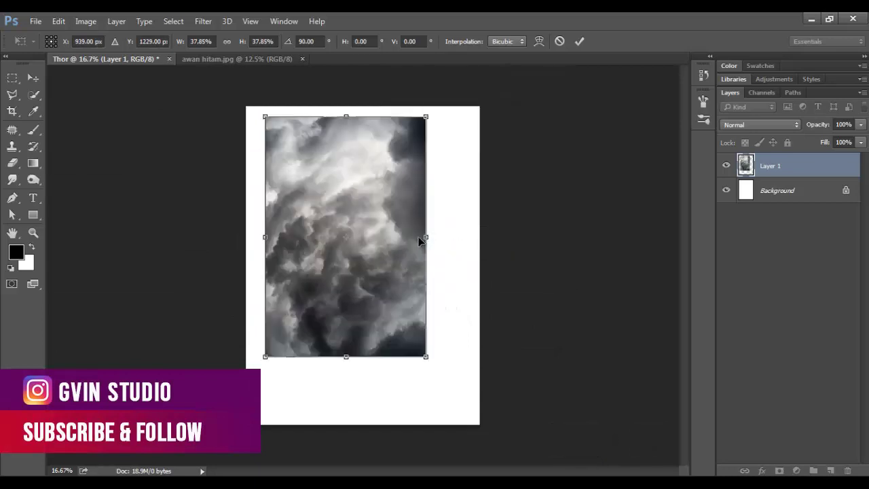
pyautogui.moveTo(391, 227); pyautogui.dragTo(378, 216)
pyautogui.moveTo(409, 349); pyautogui.dragTo(512, 458)
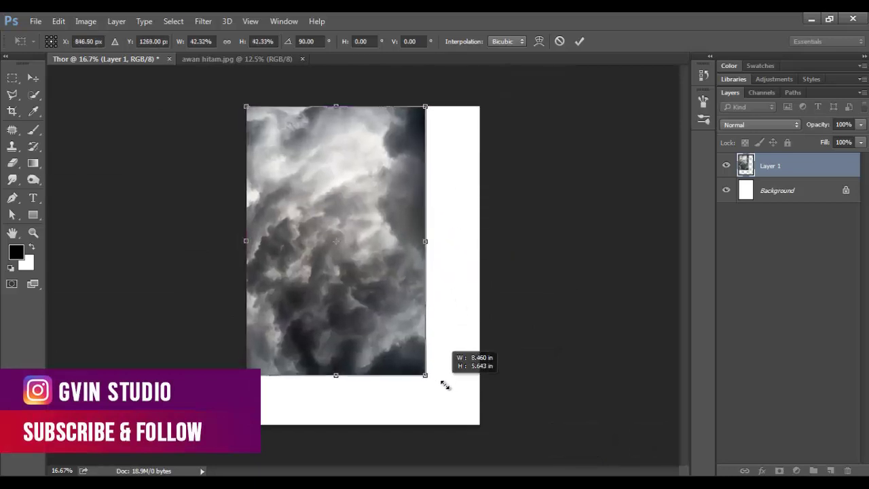
# Flip the clouds horizontally, stretch them across the canvas, apply, and nudge them down.
pyautogui.rightClick(456, 388)
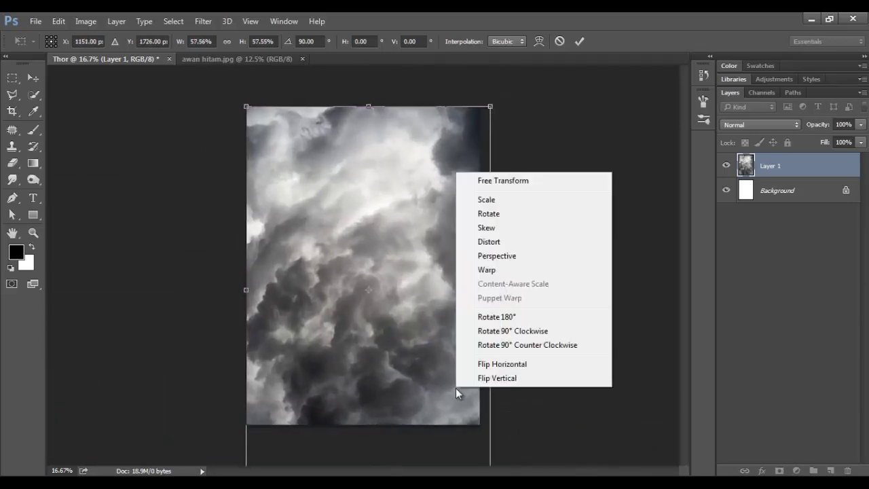
pyautogui.click(487, 364)
pyautogui.moveTo(439, 387); pyautogui.dragTo(433, 324)
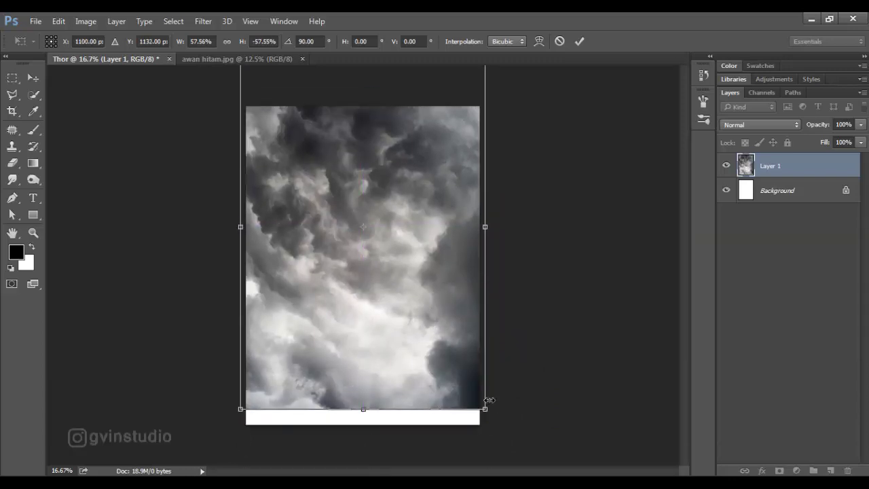
pyautogui.moveTo(485, 409); pyautogui.dragTo(427, 326)
pyautogui.moveTo(392, 290); pyautogui.dragTo(395, 332)
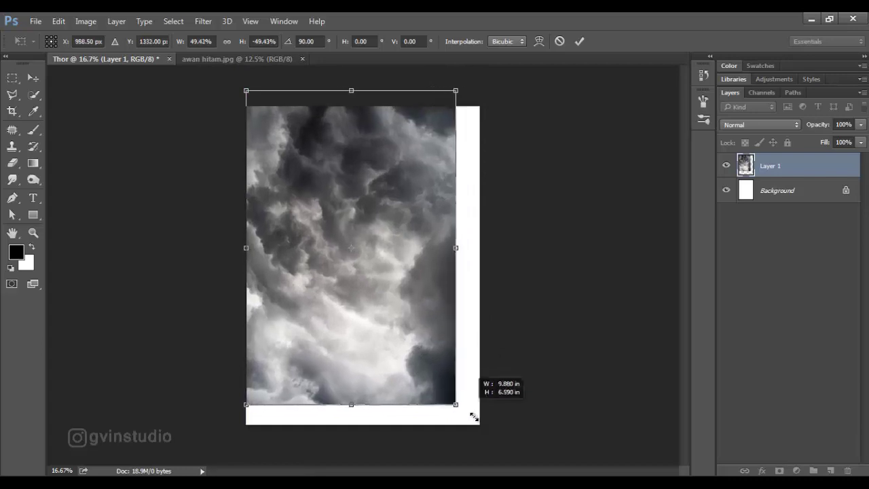
pyautogui.moveTo(432, 369); pyautogui.dragTo(481, 442)
pyautogui.moveTo(460, 371); pyautogui.dragTo(457, 338)
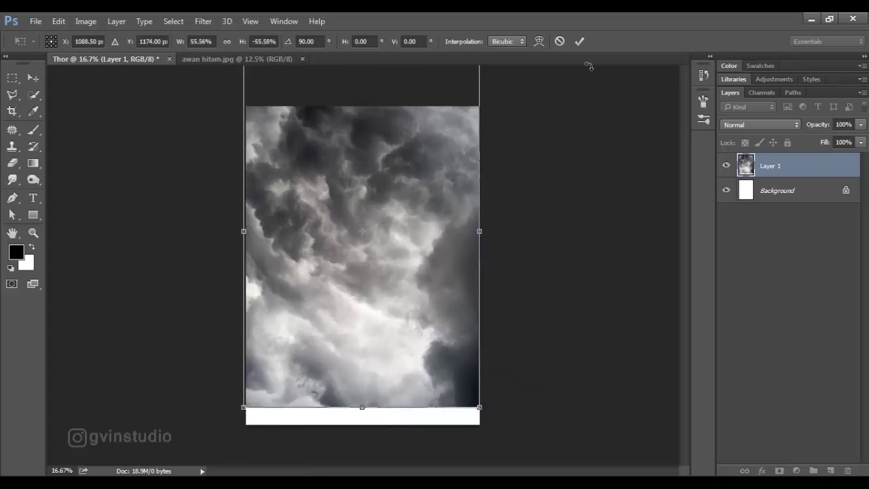
pyautogui.press('Return')
pyautogui.moveTo(447, 206); pyautogui.dragTo(446, 212)
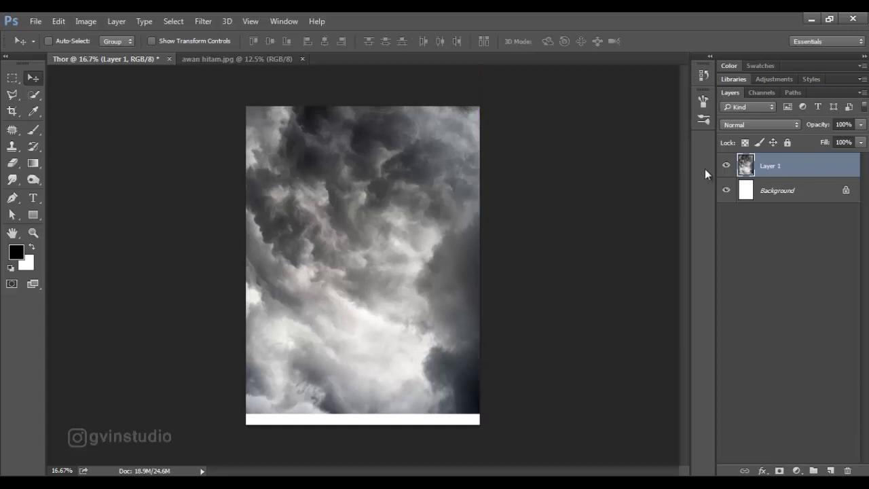
# Convert Layer 1 to a Smart Object and apply a Motion Blur to the clouds.
pyautogui.rightClick(758, 171)
pyautogui.click(570, 180)
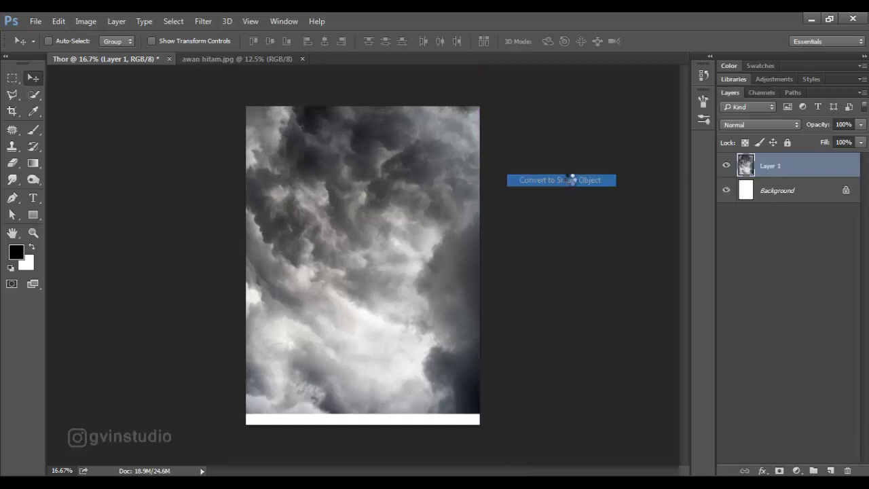
pyautogui.click(198, 22)
pyautogui.moveTo(209, 150)
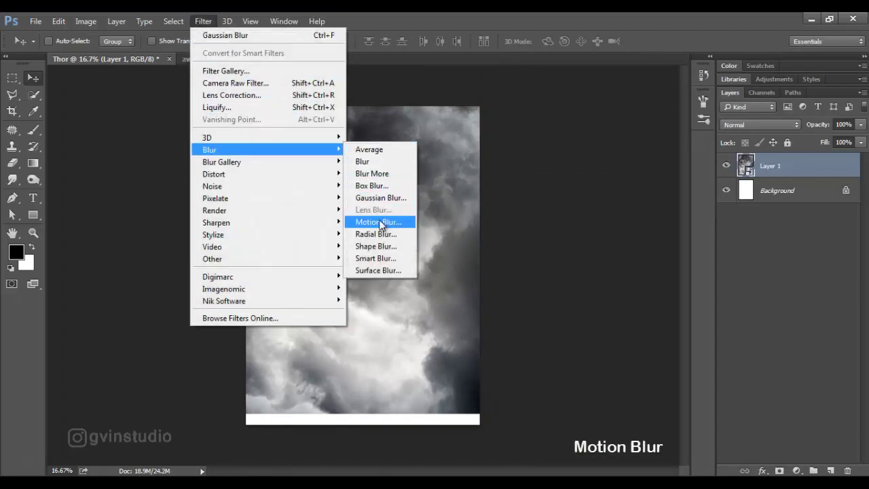
pyautogui.click(379, 222)
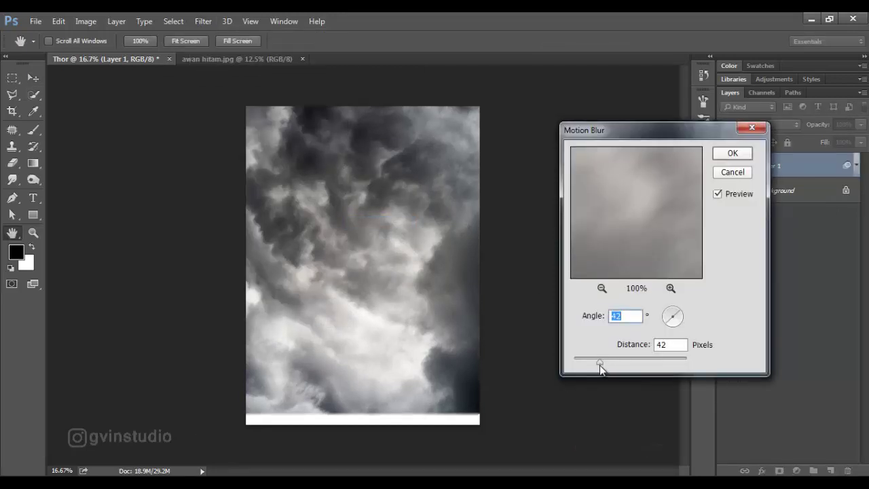
pyautogui.click(726, 155)
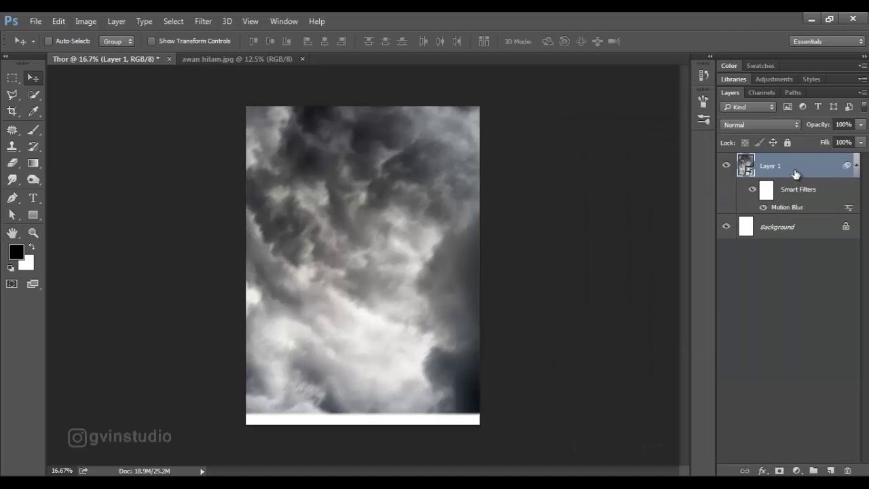
# Duplicate the blurred clouds, shift the original Layer 1 down, and mask the copy.
pyautogui.moveTo(796, 175); pyautogui.dragTo(830, 470)
pyautogui.click(780, 231)
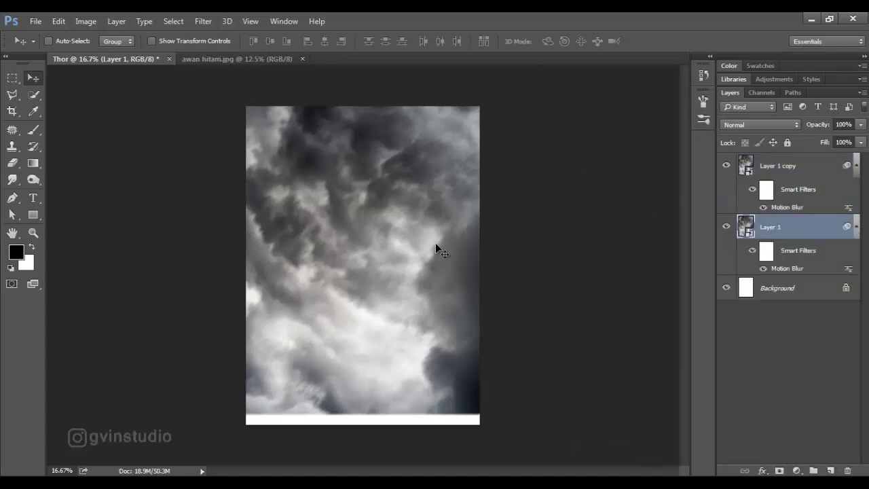
pyautogui.moveTo(436, 244); pyautogui.dragTo(436, 264)
pyautogui.click(779, 173)
pyautogui.click(780, 471)
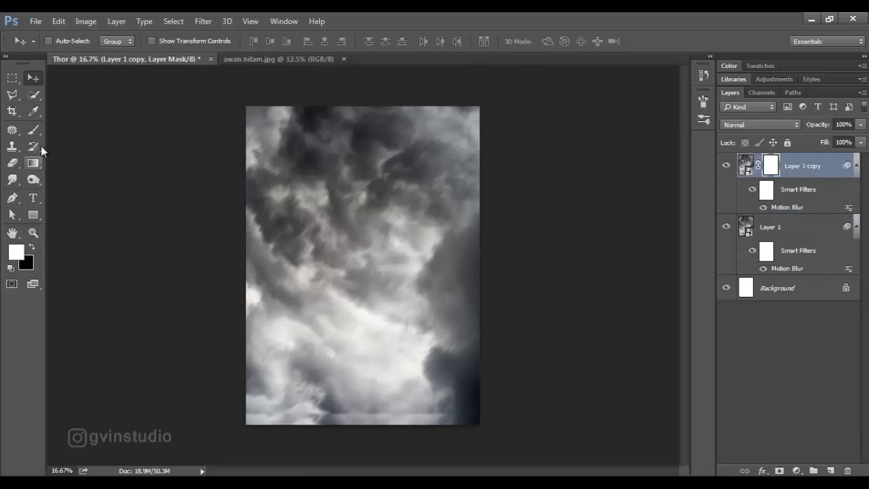
# Brush on the copy's mask, close awan hitam.jpg, and collapse both filter lists.
pyautogui.click(34, 129)
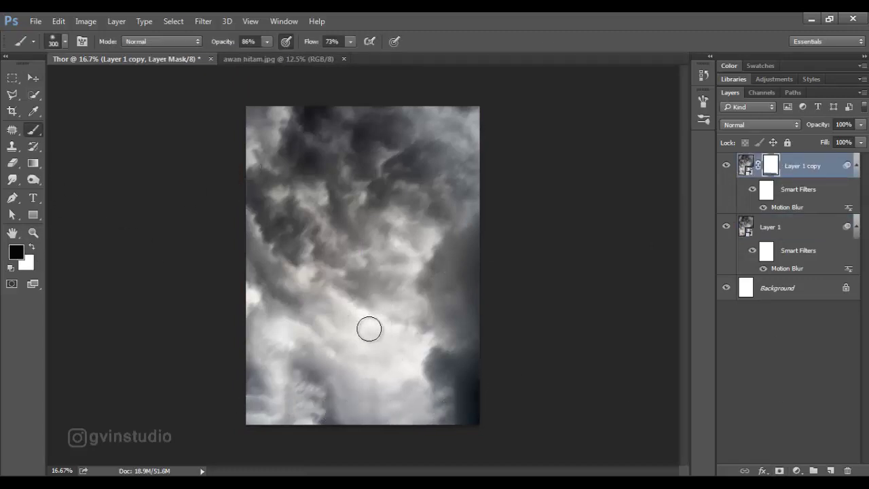
pyautogui.click(34, 79)
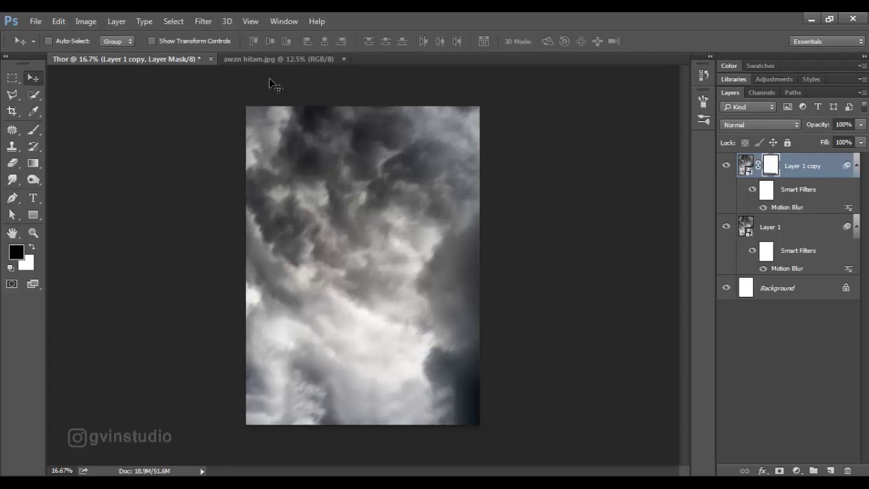
pyautogui.click(344, 59)
pyautogui.click(849, 227)
pyautogui.click(856, 167)
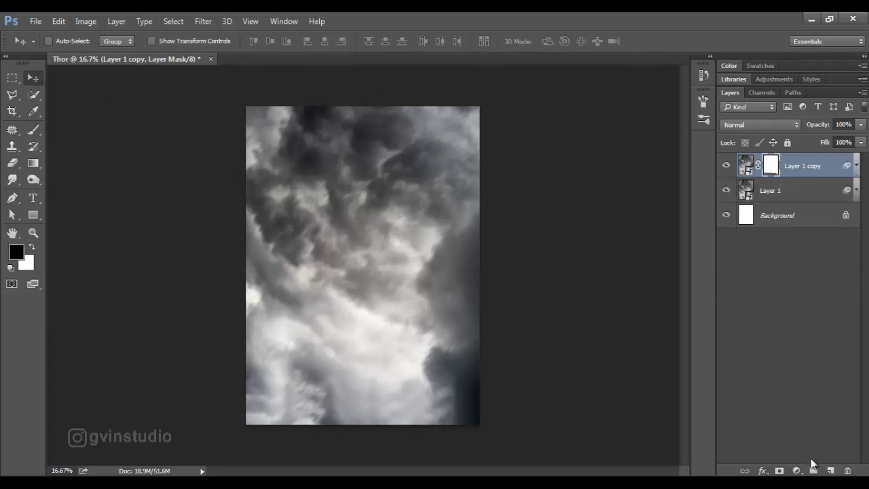
# Add a new Layer 2 and pick the 511 cloud brush from the brush presets.
pyautogui.click(830, 470)
pyautogui.click(34, 130)
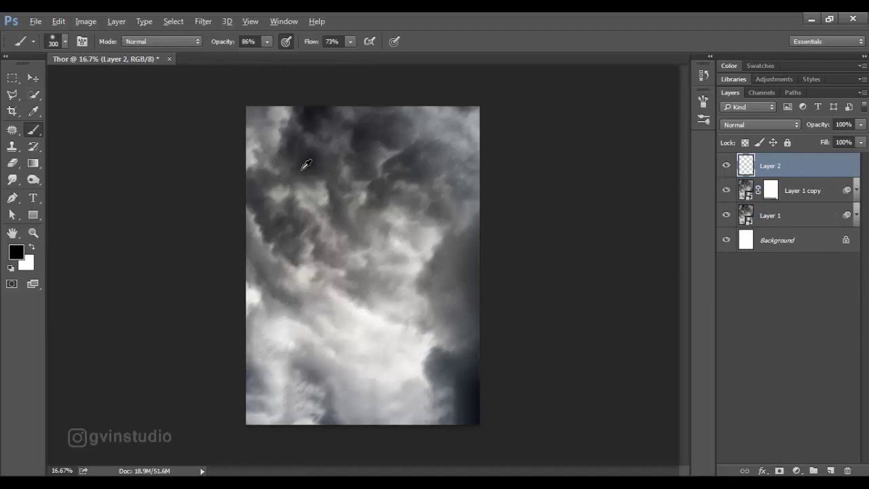
pyautogui.rightClick(283, 190)
pyautogui.scroll(-3, 374, 349)
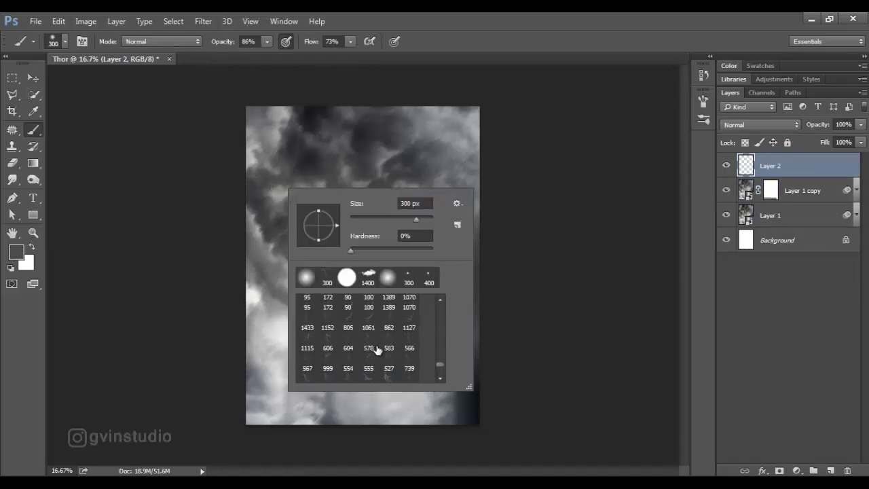
pyautogui.scroll(-2, 364, 325)
pyautogui.scroll(1, 347, 359)
pyautogui.scroll(1, 347, 360)
pyautogui.scroll(1, 347, 360)
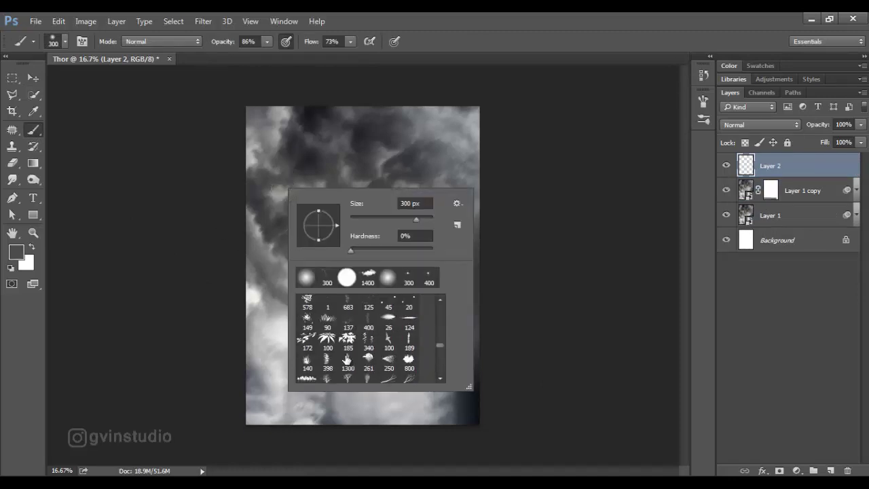
pyautogui.scroll(1, 348, 360)
pyautogui.scroll(1, 347, 360)
pyautogui.scroll(1, 348, 360)
pyautogui.scroll(1, 348, 360)
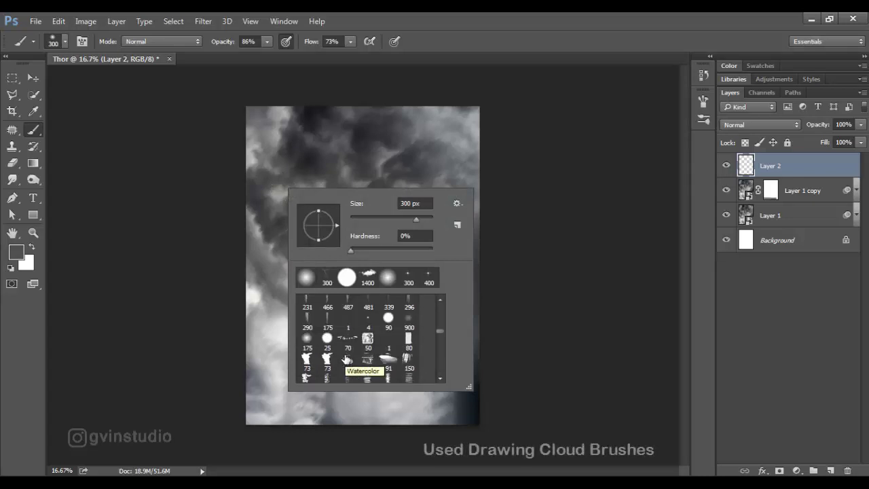
pyautogui.scroll(1, 344, 360)
pyautogui.click(347, 347)
pyautogui.click(537, 43)
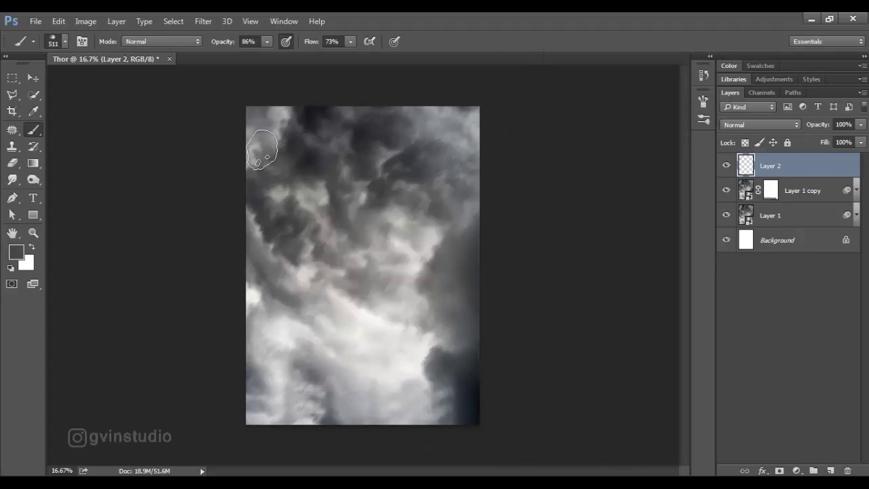
# Paint cloud strokes across the upper canvas on Layer 2 and blend it in Soft Light.
pyautogui.moveTo(262, 149); pyautogui.dragTo(253, 150)
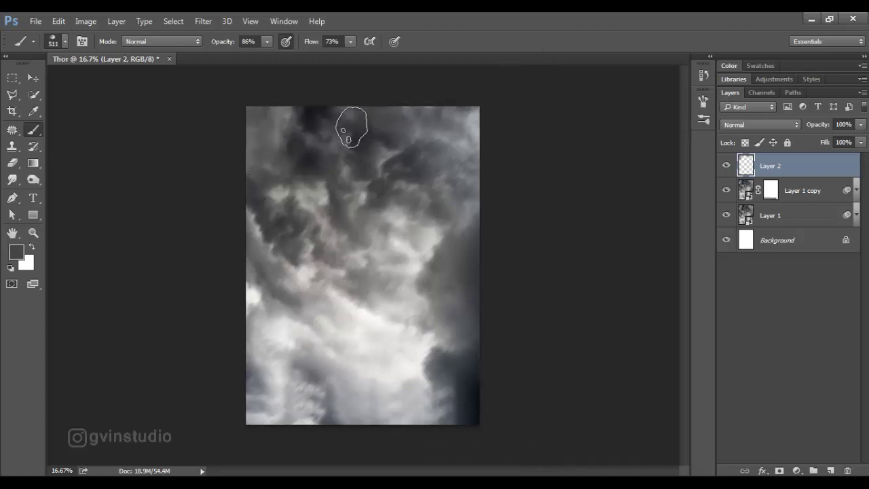
pyautogui.moveTo(344, 125)
pyautogui.mouseDown()
pyautogui.moveTo(426, 126)
pyautogui.moveTo(459, 213)
pyautogui.moveTo(360, 224)
pyautogui.moveTo(256, 217)
pyautogui.moveTo(277, 375)
pyautogui.moveTo(295, 349)
pyautogui.moveTo(367, 384)
pyautogui.moveTo(341, 396)
pyautogui.moveTo(411, 398)
pyautogui.moveTo(407, 359)
pyautogui.moveTo(454, 317)
pyautogui.moveTo(408, 252)
pyautogui.moveTo(456, 200)
pyautogui.moveTo(491, 127)
pyautogui.mouseUp()
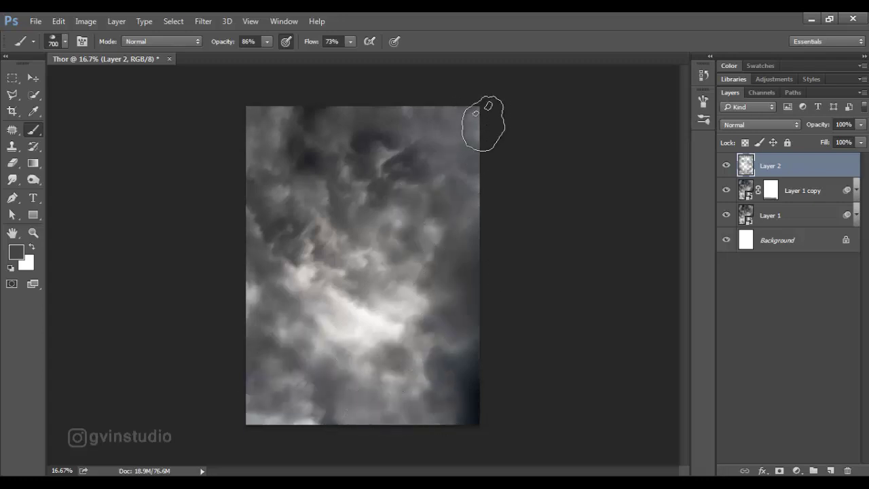
pyautogui.moveTo(248, 278)
pyautogui.mouseDown()
pyautogui.moveTo(262, 407)
pyautogui.moveTo(394, 394)
pyautogui.moveTo(316, 315)
pyautogui.moveTo(319, 163)
pyautogui.mouseUp()
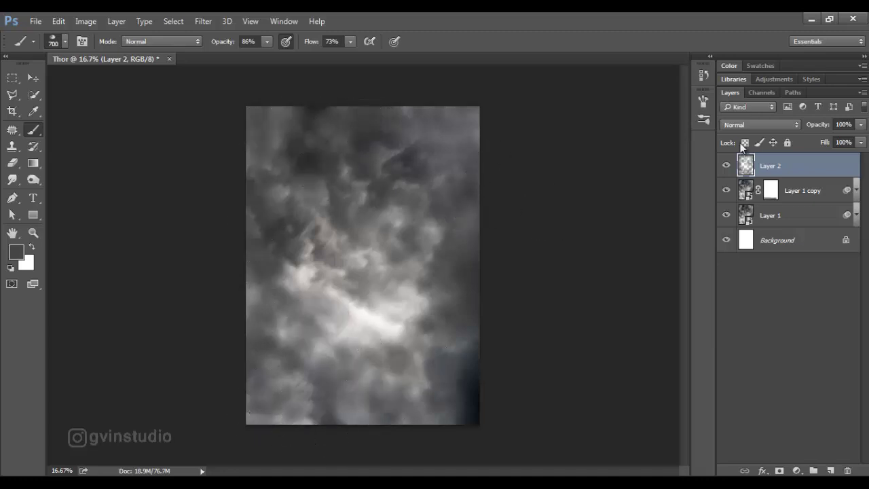
pyautogui.click(753, 124)
pyautogui.click(733, 258)
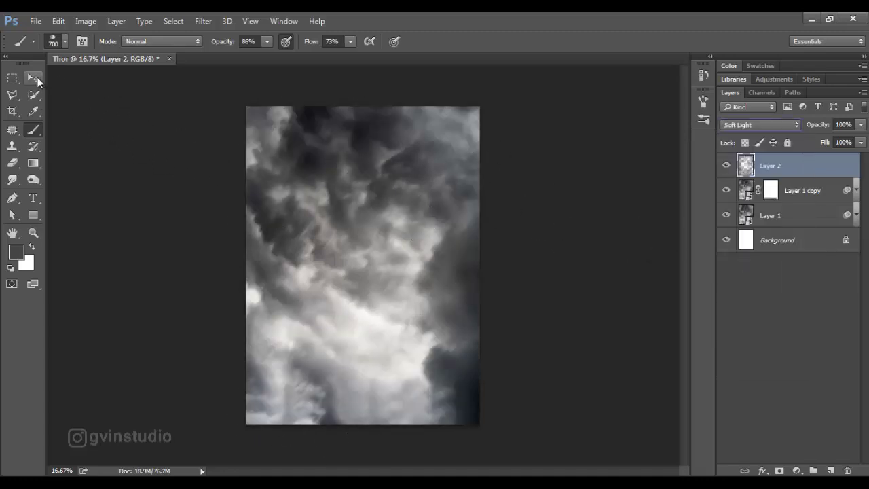
# Toggle Layer 2 to check its effect, then group the three cloud layers.
pyautogui.click(35, 79)
pyautogui.click(727, 165)
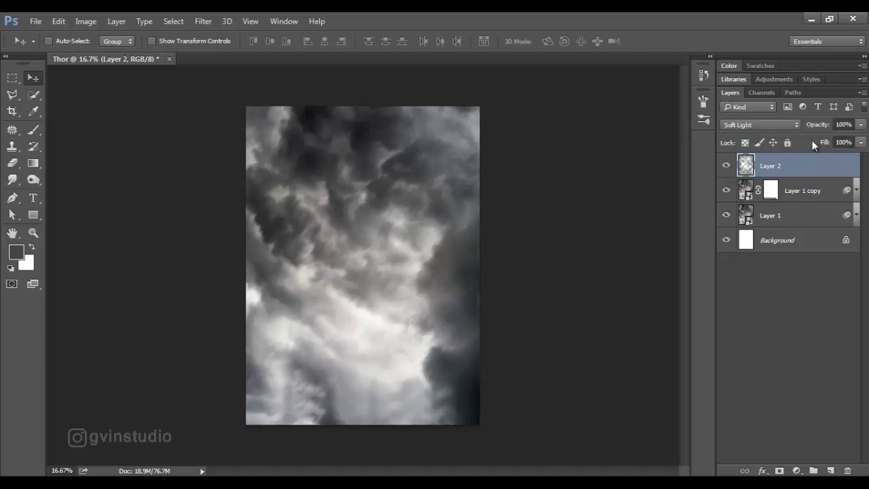
pyautogui.keyDown('shift'); pyautogui.click(785, 224); pyautogui.keyUp('shift')
pyautogui.hotkey('ctrl', 'g')
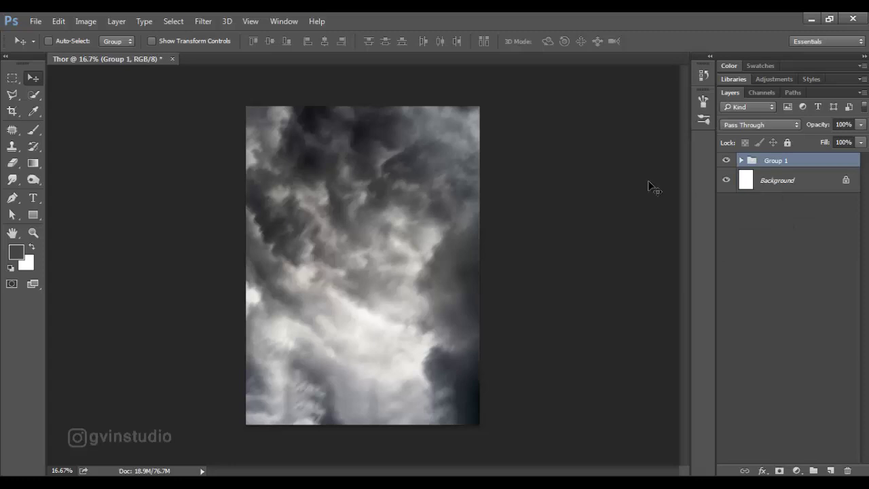
# Open the rock formation image and Quick Select the rock columns and smaller rocks.
pyautogui.click(36, 21)
pyautogui.click(52, 47)
pyautogui.click(288, 113)
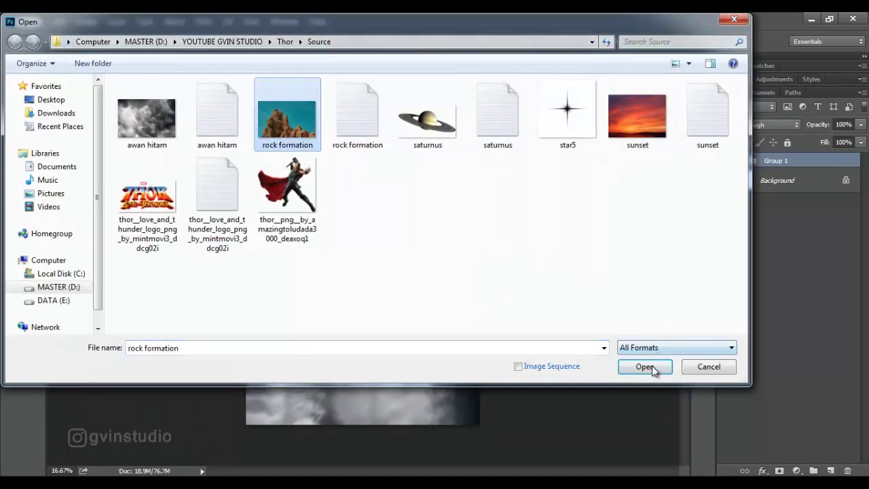
pyautogui.click(645, 365)
pyautogui.click(34, 95)
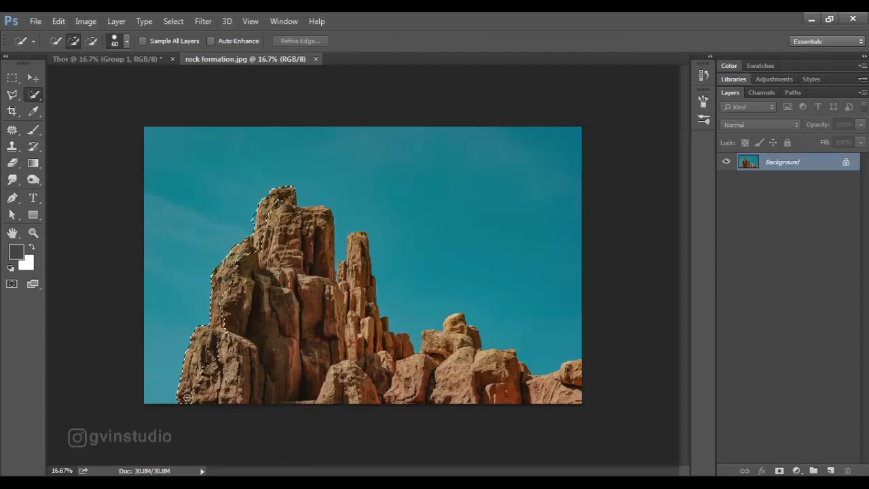
pyautogui.moveTo(323, 232); pyautogui.dragTo(320, 288)
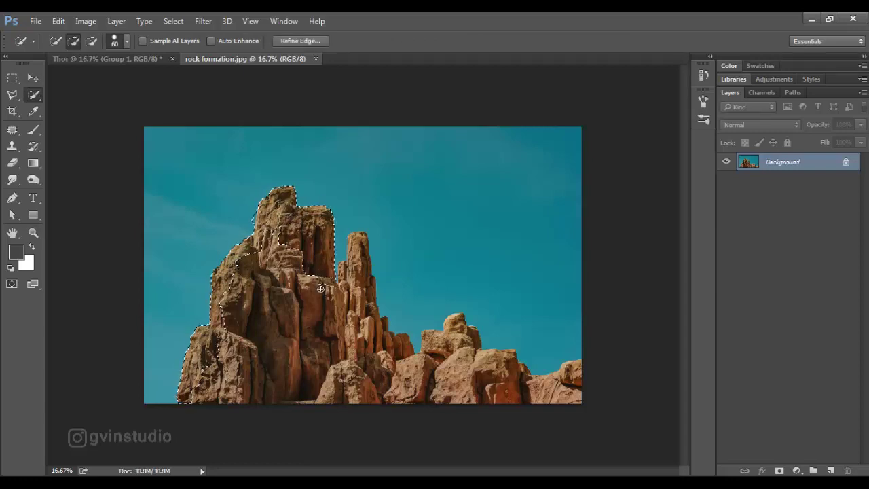
pyautogui.moveTo(336, 318)
pyautogui.mouseDown()
pyautogui.moveTo(275, 331)
pyautogui.moveTo(356, 245)
pyautogui.moveTo(365, 318)
pyautogui.mouseUp()
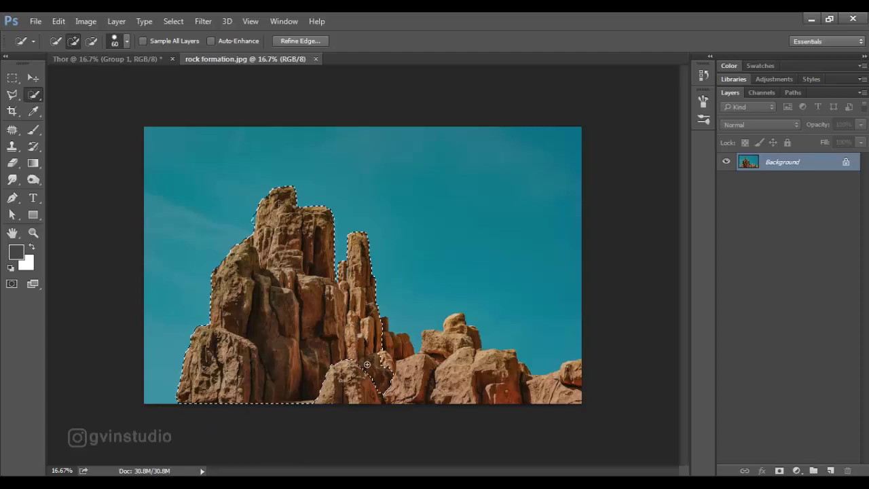
pyautogui.moveTo(382, 327); pyautogui.dragTo(415, 398)
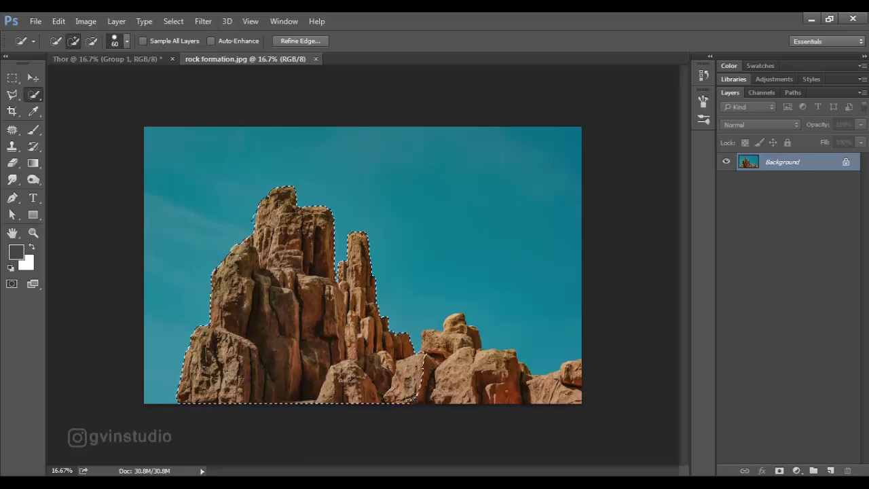
# Lasso-subtract the stray sky patch beside the rock from the selection.
pyautogui.scroll(3, 207, 206)
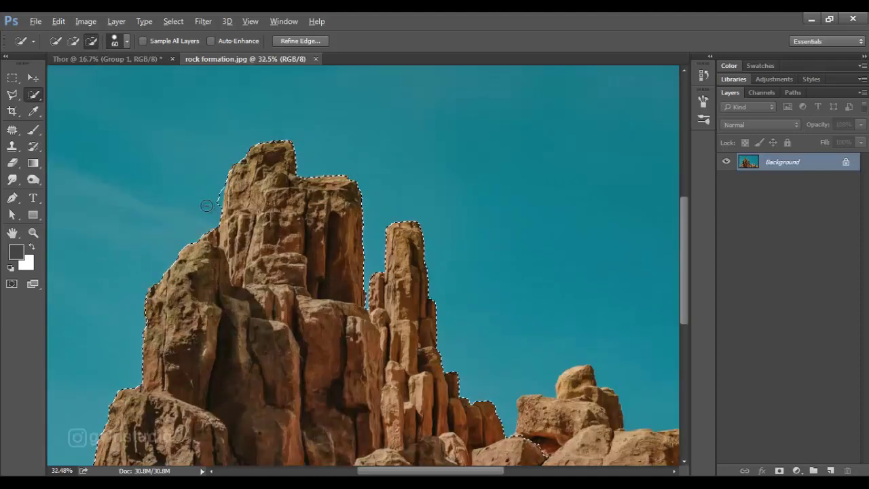
pyautogui.scroll(3, 206, 205)
pyautogui.scroll(2, 206, 206)
pyautogui.scroll(1, 203, 201)
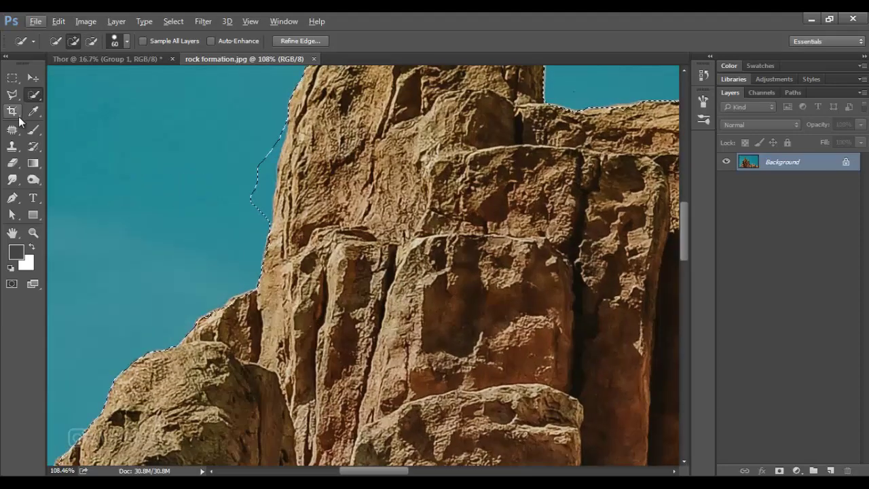
pyautogui.moveTo(17, 93); pyautogui.dragTo(61, 93)
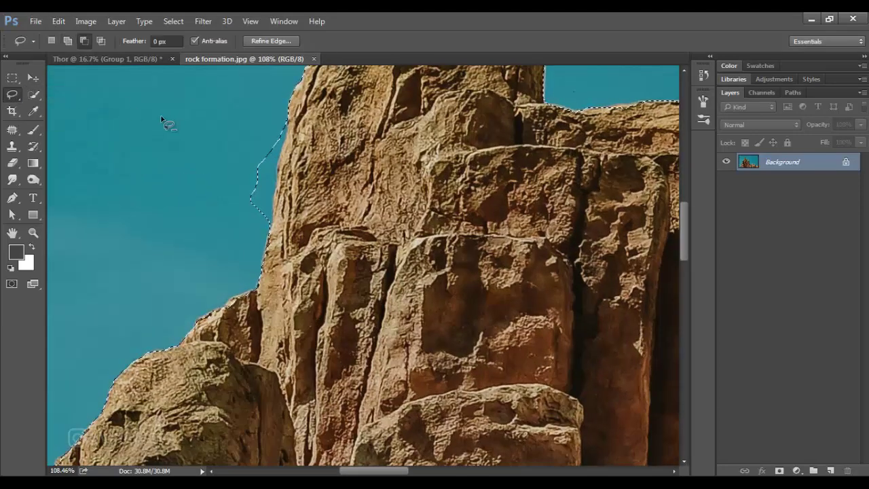
pyautogui.moveTo(244, 90); pyautogui.dragTo(288, 122)
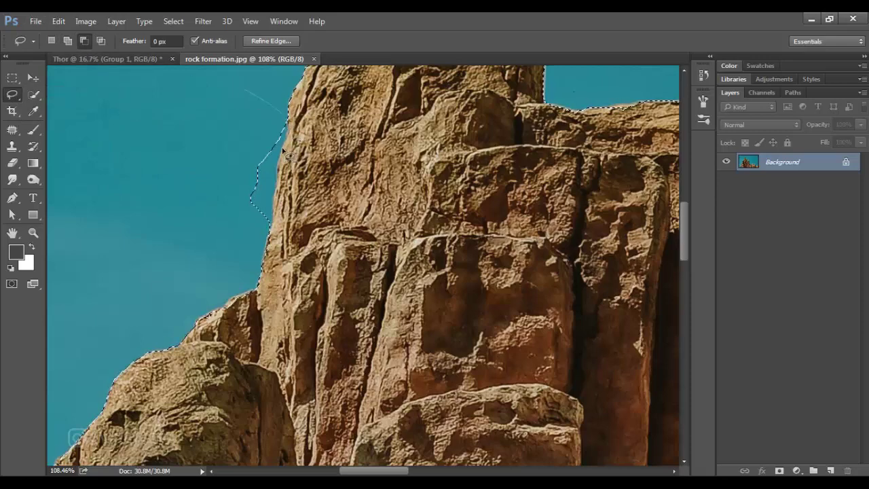
pyautogui.moveTo(239, 78); pyautogui.dragTo(243, 87)
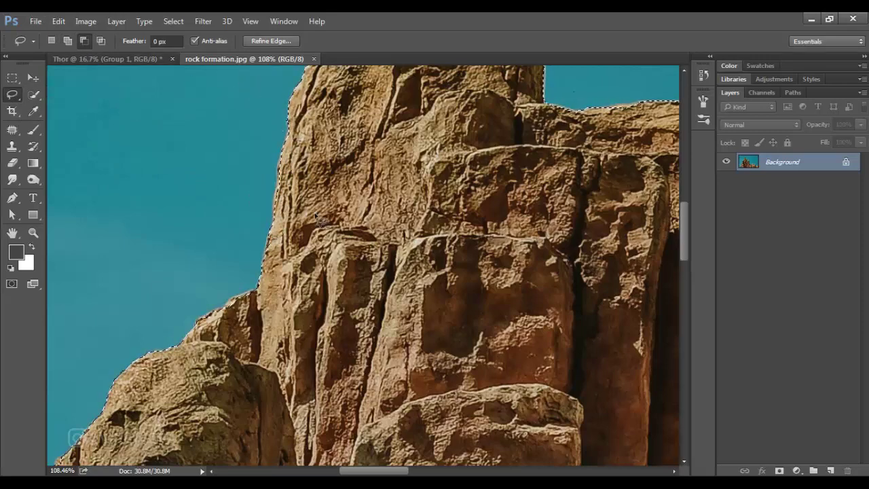
pyautogui.scroll(-1, 333, 256)
pyautogui.scroll(-2, 332, 257)
pyautogui.scroll(-2, 333, 257)
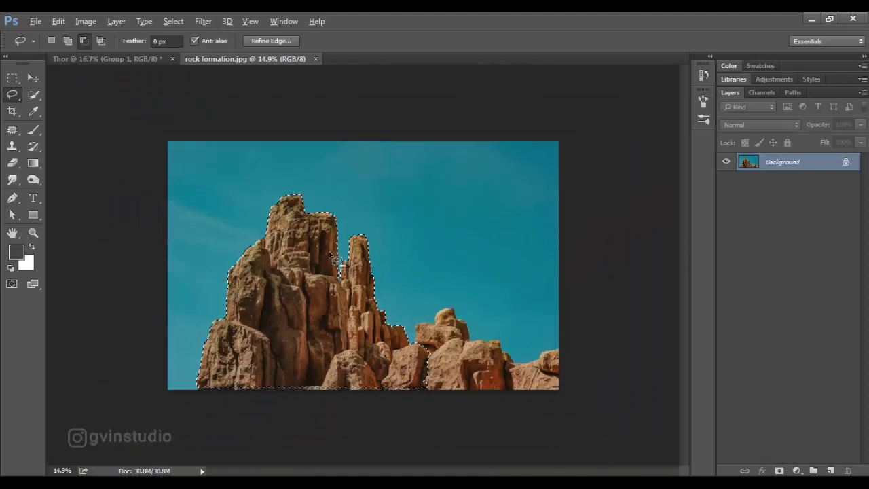
# Mask out the sky and refine the mask with Decontaminate Colors into a new layer.
pyautogui.click(780, 470)
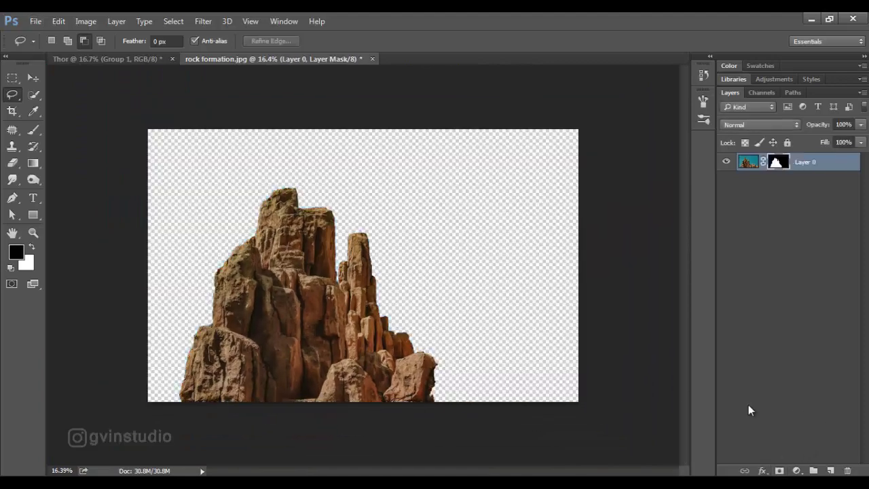
pyautogui.rightClick(771, 168)
pyautogui.click(771, 271)
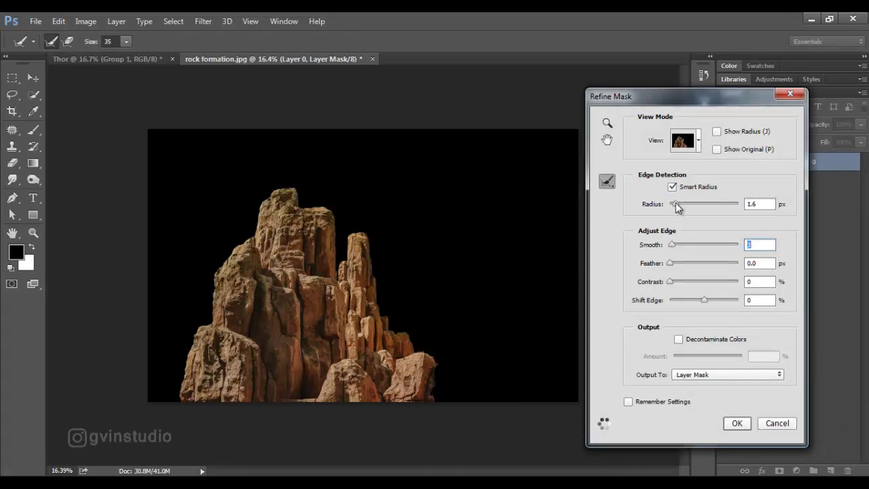
pyautogui.click(678, 338)
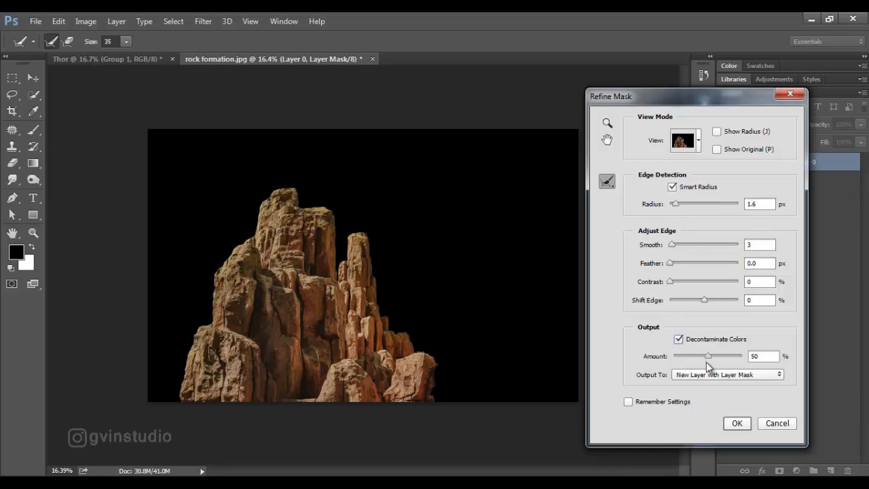
pyautogui.click(738, 423)
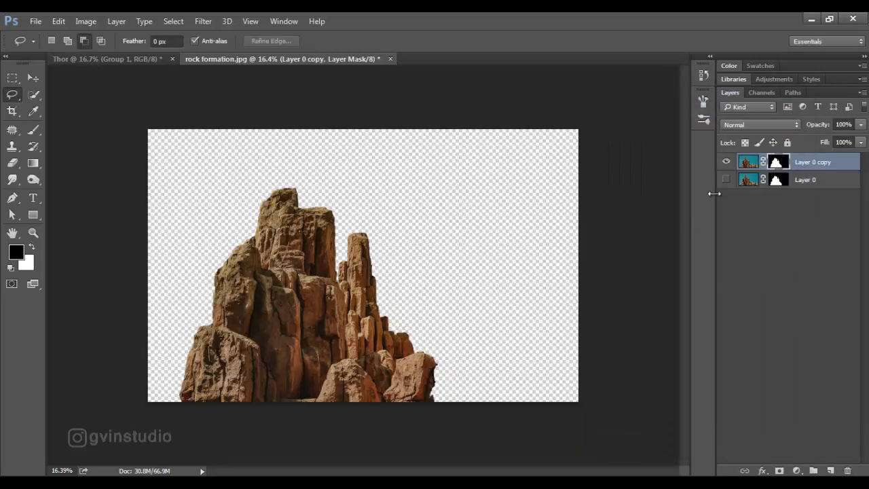
# Move the masked rock layer into the Thor poster.
pyautogui.click(748, 163)
pyautogui.press('v')
pyautogui.moveTo(387, 256)
pyautogui.mouseDown()
pyautogui.moveTo(254, 136)
pyautogui.moveTo(116, 59)
pyautogui.moveTo(287, 162)
pyautogui.moveTo(446, 292)
pyautogui.mouseUp()
# Scale the rocks to about 75% and centre them along the poster's bottom.
pyautogui.press('ctrl')
pyautogui.hotkey('ctrl', 't')
pyautogui.moveTo(190, 156); pyautogui.dragTo(301, 224)
pyautogui.moveTo(420, 284)
pyautogui.mouseDown()
pyautogui.moveTo(324, 279)
pyautogui.moveTo(363, 285)
pyautogui.mouseUp()
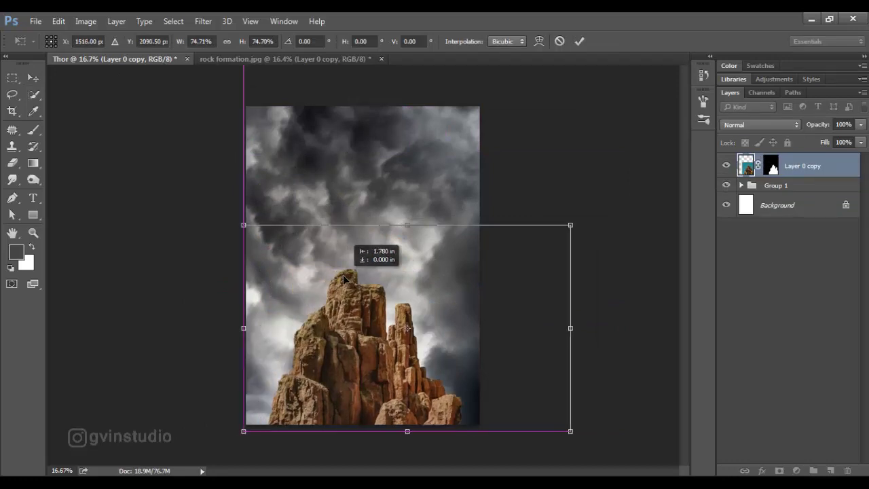
pyautogui.moveTo(394, 247); pyautogui.dragTo(400, 246)
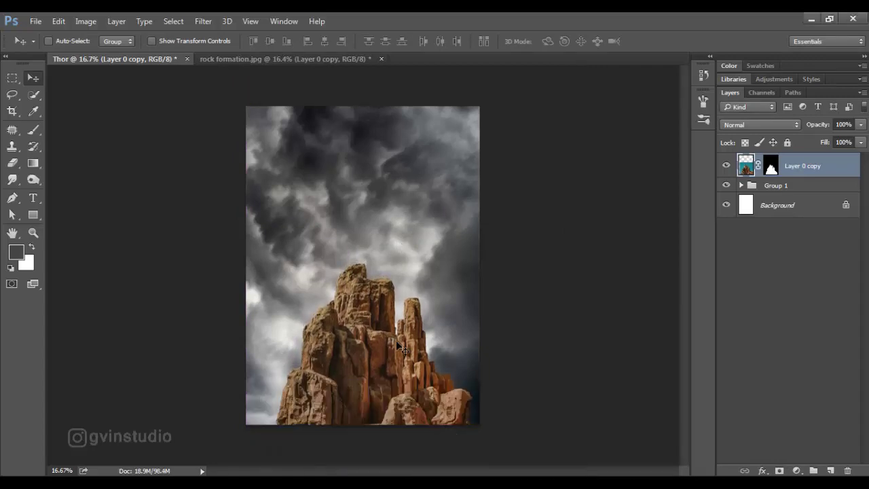
# Close rock formation.jpg without saving and select Layer 2 inside Group 1.
pyautogui.click(381, 59)
pyautogui.click(421, 192)
pyautogui.click(741, 185)
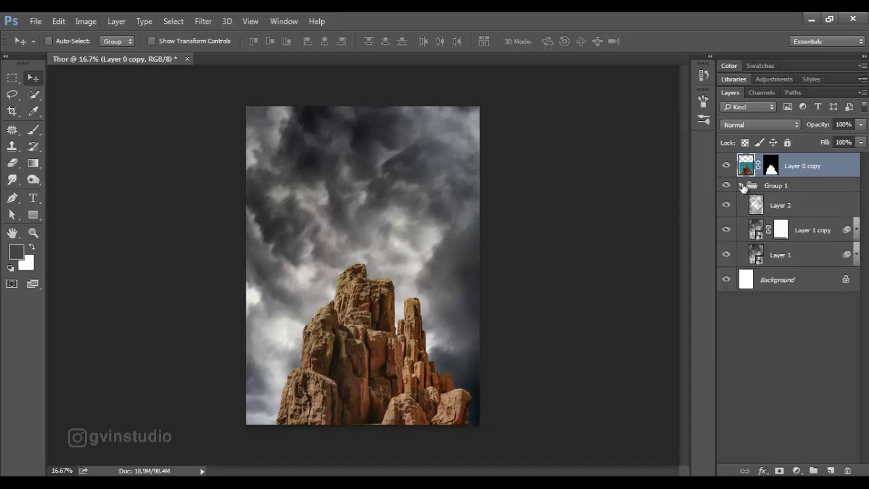
pyautogui.click(775, 205)
pyautogui.click(36, 21)
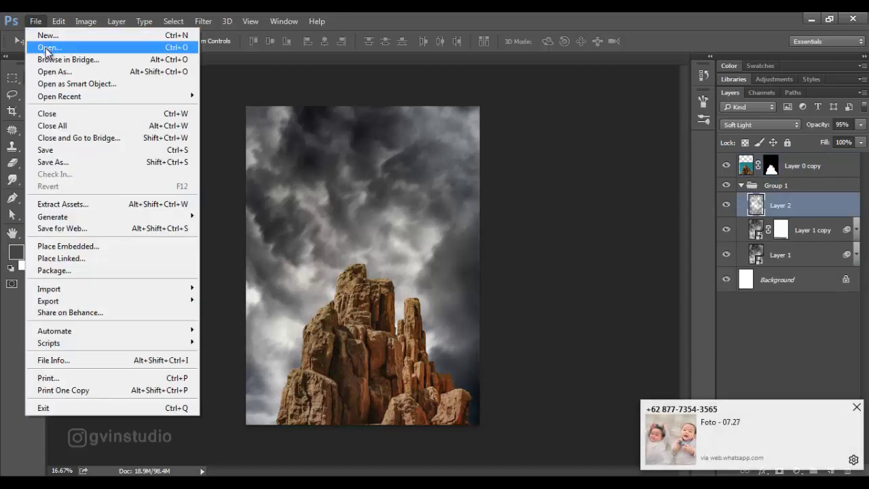
# Open sunset.jpg, marquee-select the sky above the shoreline, and move it into the poster.
pyautogui.click(37, 51)
pyautogui.click(638, 115)
pyautogui.press('Return')
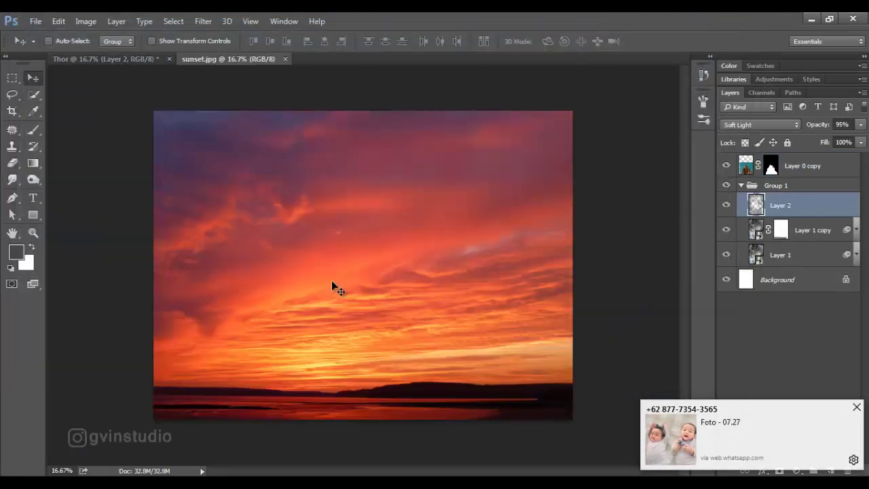
pyautogui.click(12, 78)
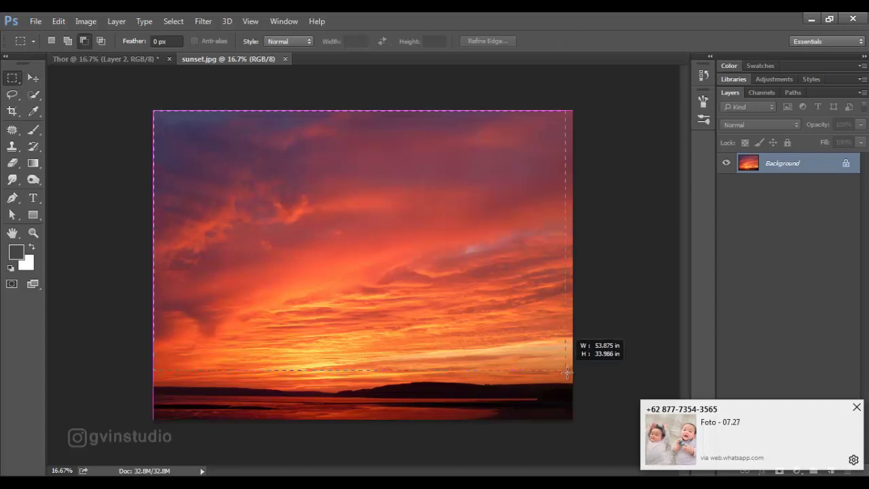
pyautogui.moveTo(153, 112); pyautogui.dragTo(573, 377)
pyautogui.press('v')
pyautogui.moveTo(280, 182)
pyautogui.mouseDown()
pyautogui.moveTo(108, 59)
pyautogui.moveTo(224, 122)
pyautogui.moveTo(366, 164)
pyautogui.moveTo(339, 184)
pyautogui.mouseUp()
# Stretch the sunset layer to cover the whole poster and commit the transform.
pyautogui.hotkey('ctrl', 't')
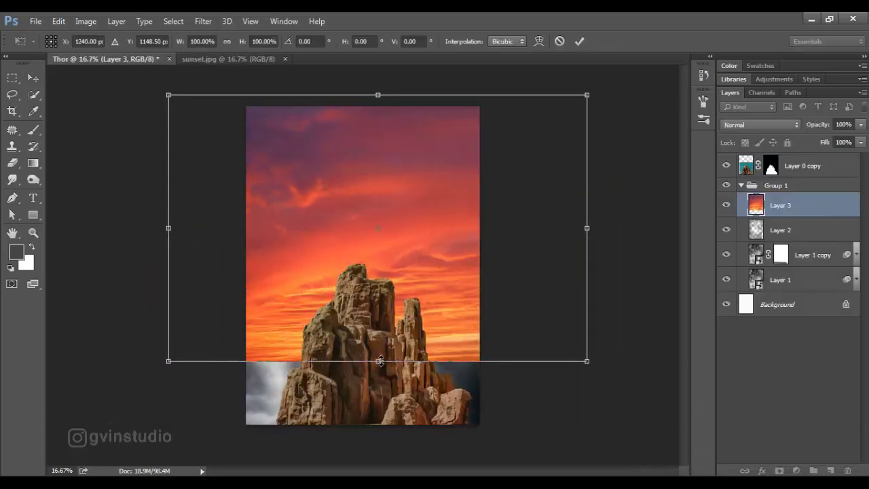
pyautogui.moveTo(379, 361); pyautogui.dragTo(378, 424)
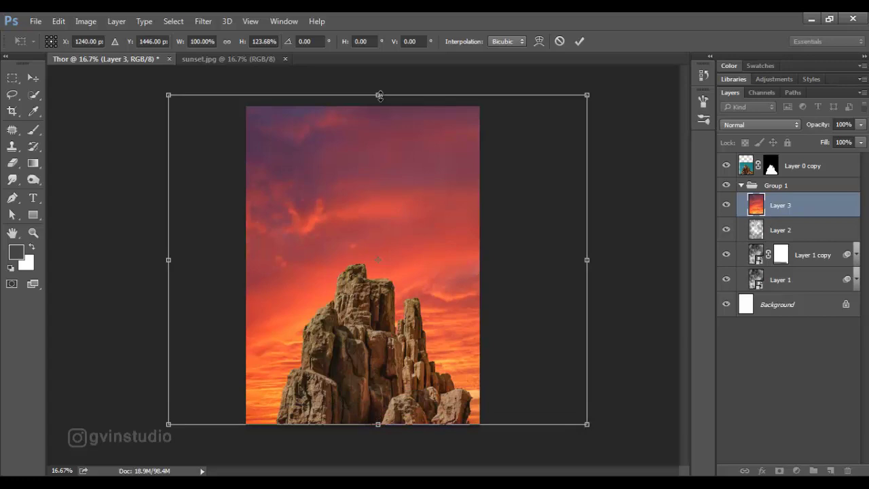
pyautogui.moveTo(379, 96); pyautogui.dragTo(380, 106)
pyautogui.moveTo(454, 142)
pyautogui.mouseDown()
pyautogui.moveTo(439, 142)
pyautogui.moveTo(450, 140)
pyautogui.mouseUp()
pyautogui.click(580, 41)
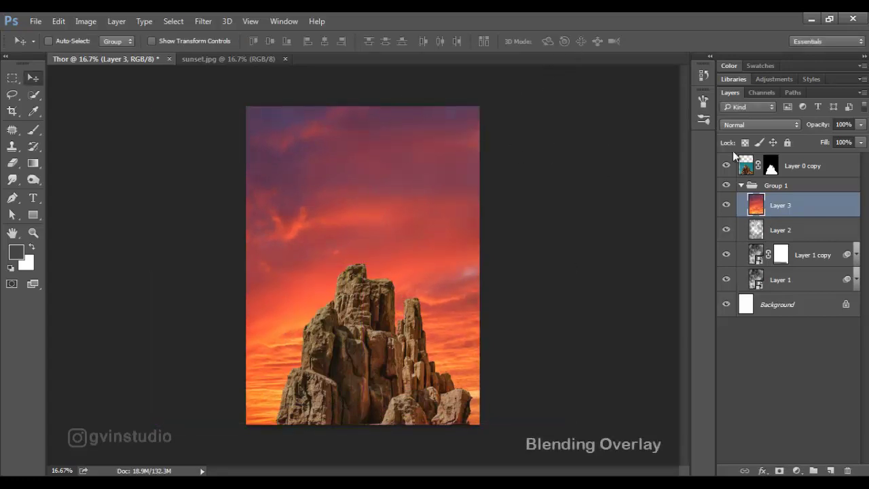
# Set the sunset layer to Overlay and add a bright cyan Solid Color fill layer.
pyautogui.click(760, 124)
pyautogui.click(732, 251)
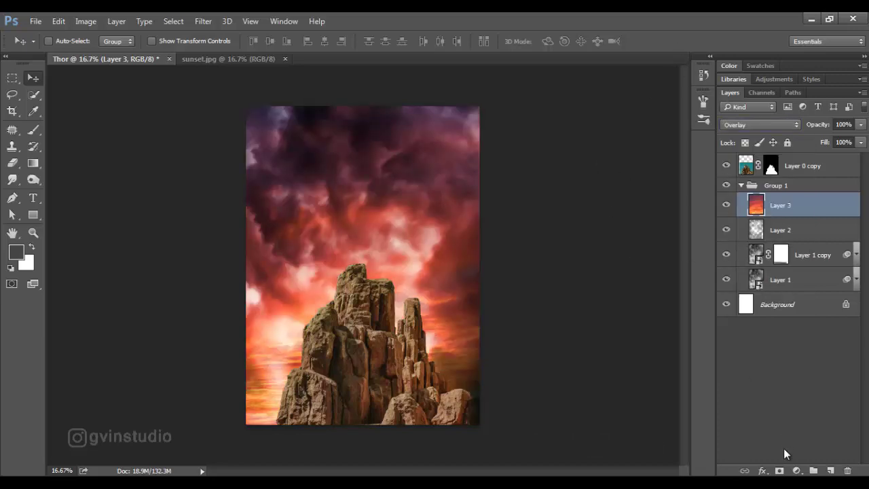
pyautogui.click(797, 471)
pyautogui.click(784, 191)
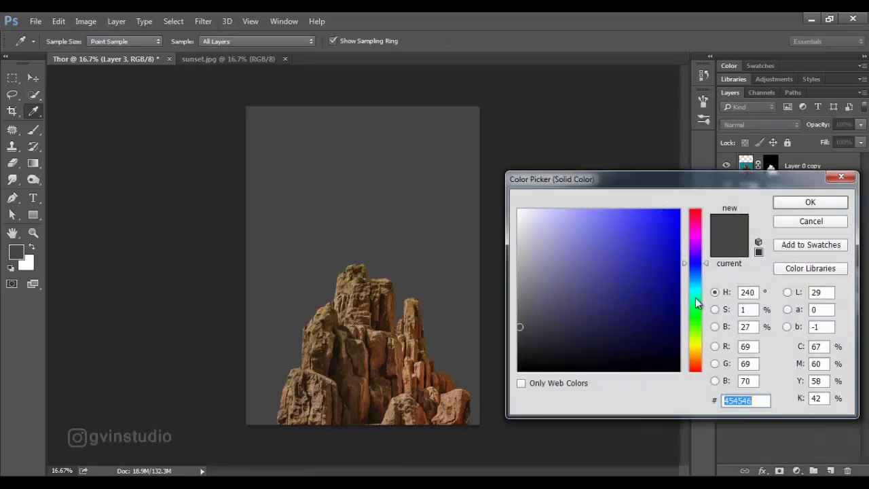
pyautogui.click(696, 289)
pyautogui.click(670, 219)
pyautogui.click(808, 202)
# Preview blend modes on Color Fill 1 and settle on Soft Light.
pyautogui.click(748, 126)
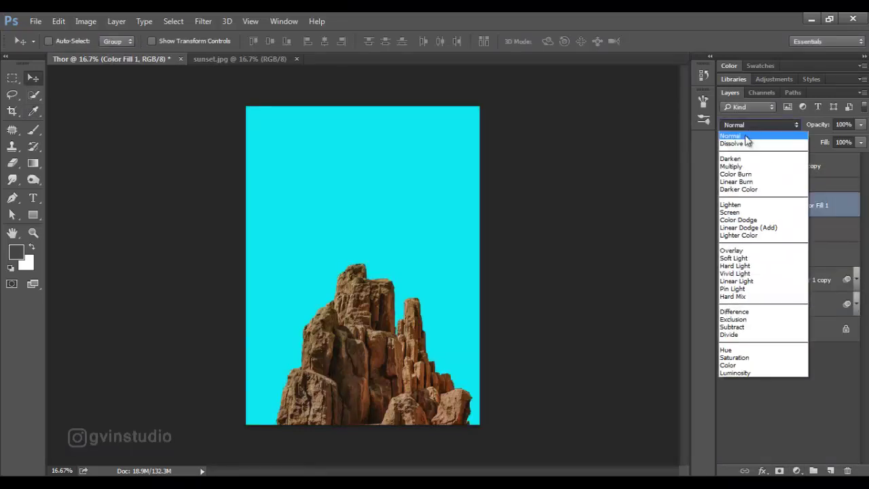
pyautogui.click(737, 247)
pyautogui.press('Down')
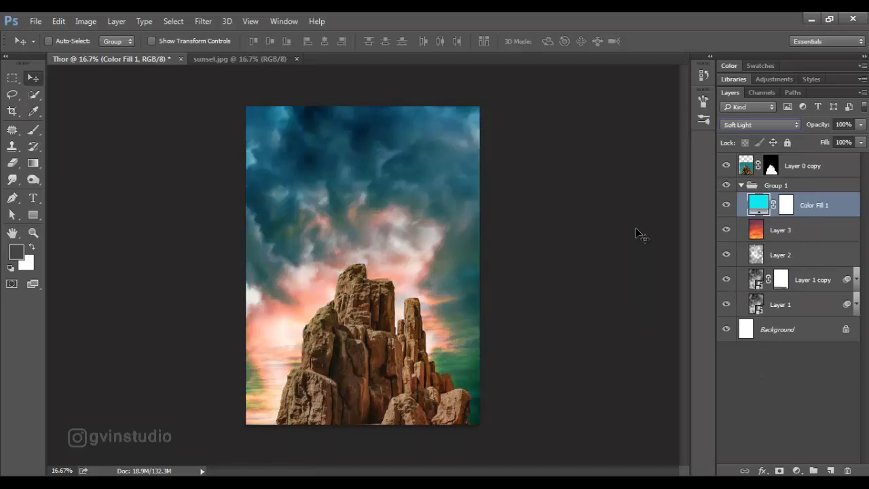
pyautogui.press('Down')
pyautogui.press('Up')
pyautogui.press('Up')
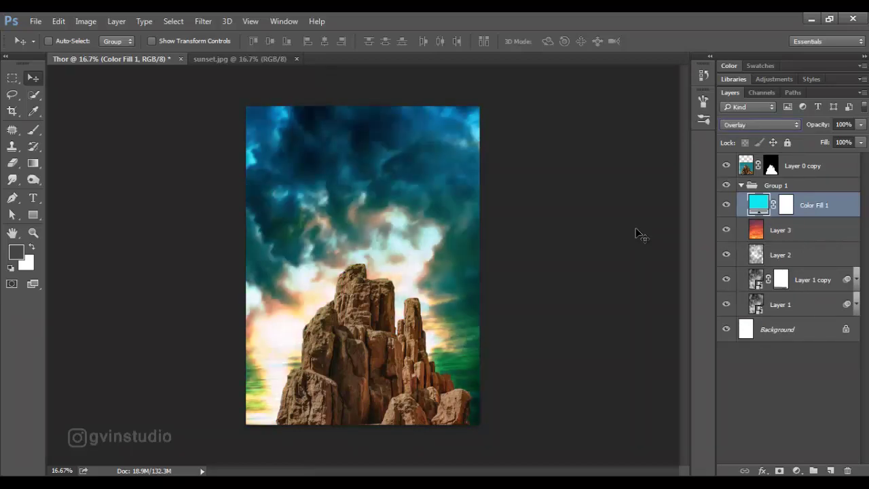
pyautogui.click(761, 124)
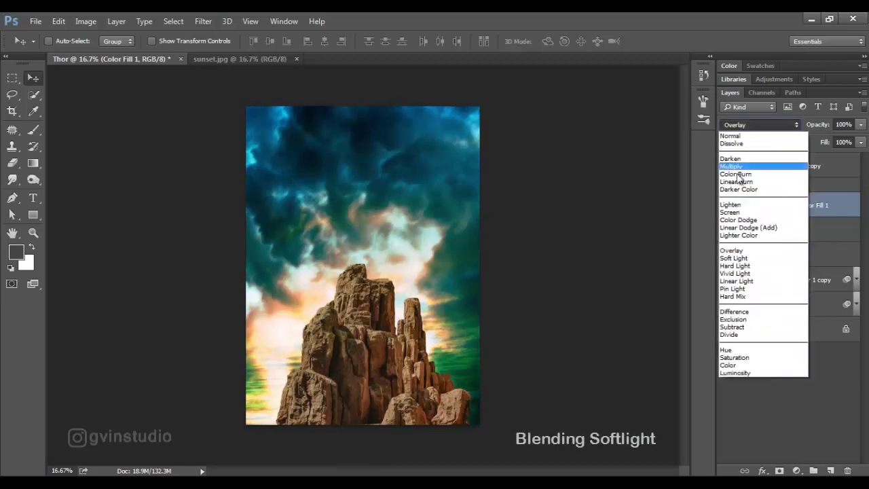
pyautogui.click(747, 256)
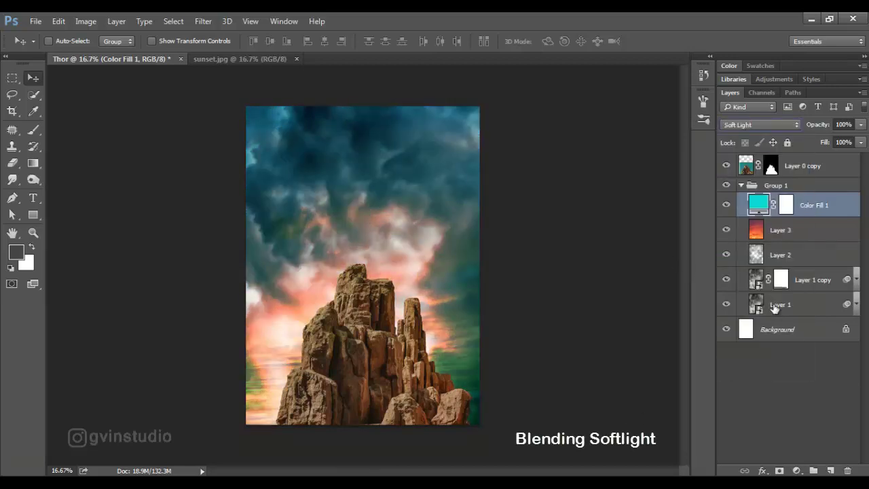
# Select Layer 1 and Layer 1 copy together and start transforming both.
pyautogui.click(777, 307)
pyautogui.keyDown('shift'); pyautogui.click(781, 280); pyautogui.keyUp('shift')
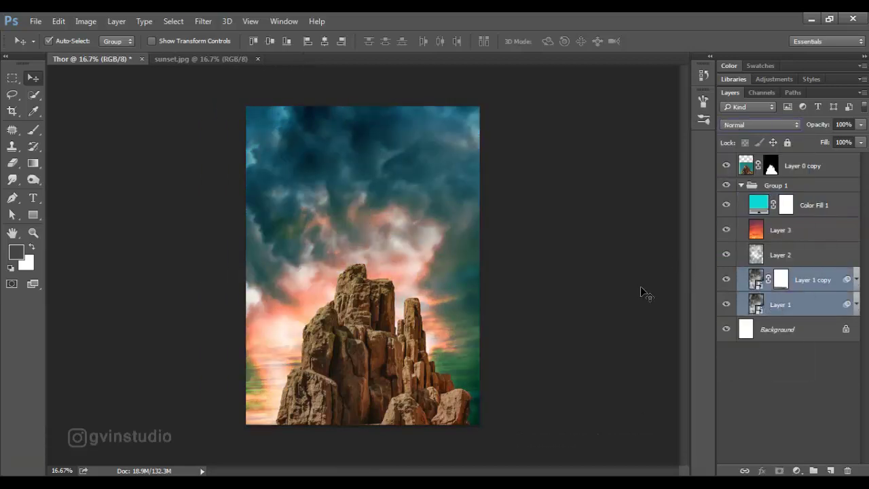
pyautogui.hotkey('ctrl', 't')
# Enlarge Layer 1 and its copy to about 117% by 110% and reposition the clouds.
pyautogui.click(458, 200)
pyautogui.moveTo(479, 432); pyautogui.dragTo(518, 468)
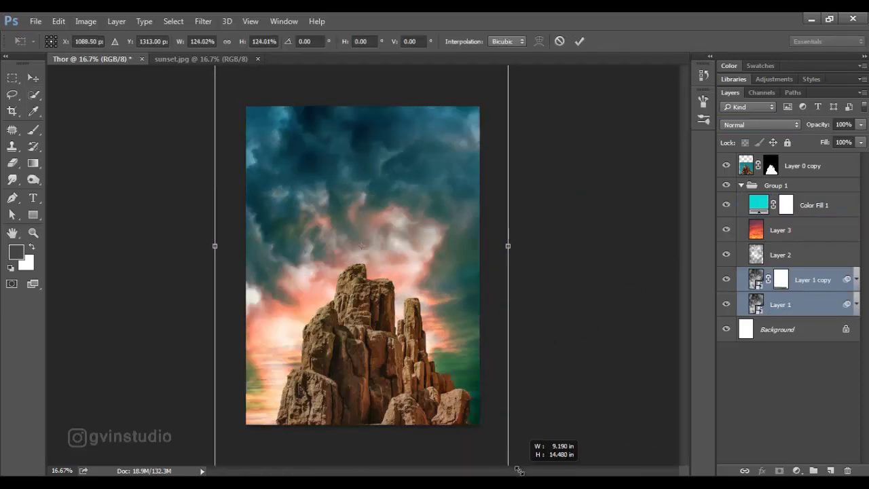
pyautogui.moveTo(518, 469); pyautogui.dragTo(519, 469)
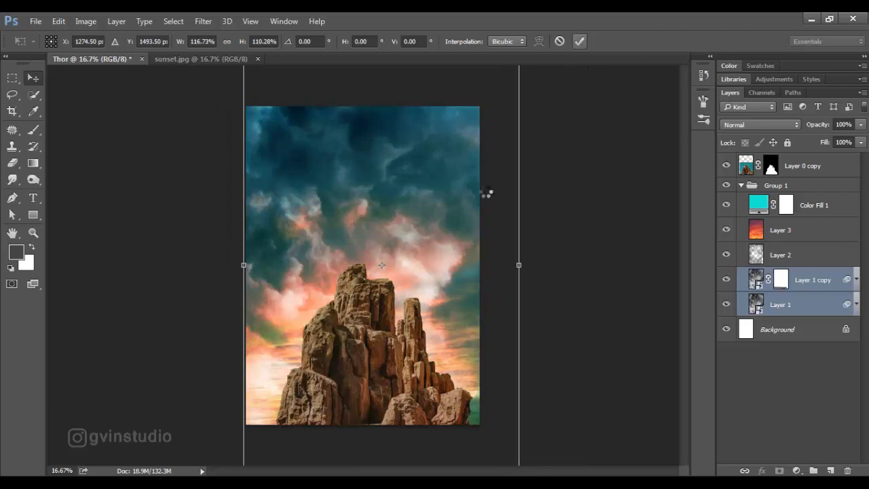
pyautogui.moveTo(476, 200); pyautogui.dragTo(468, 181)
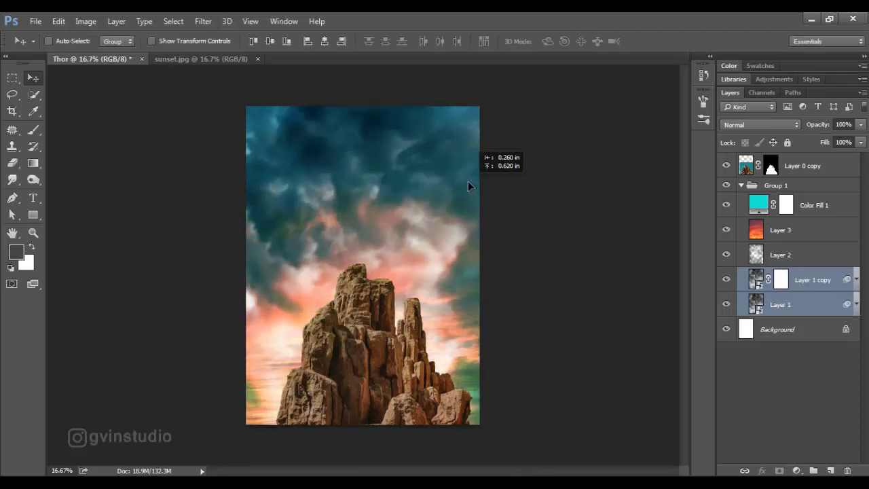
# Paint dark teal haze around the lower rocks on a new layer, lowered to 68% opacity and 87% fill.
pyautogui.click(786, 258)
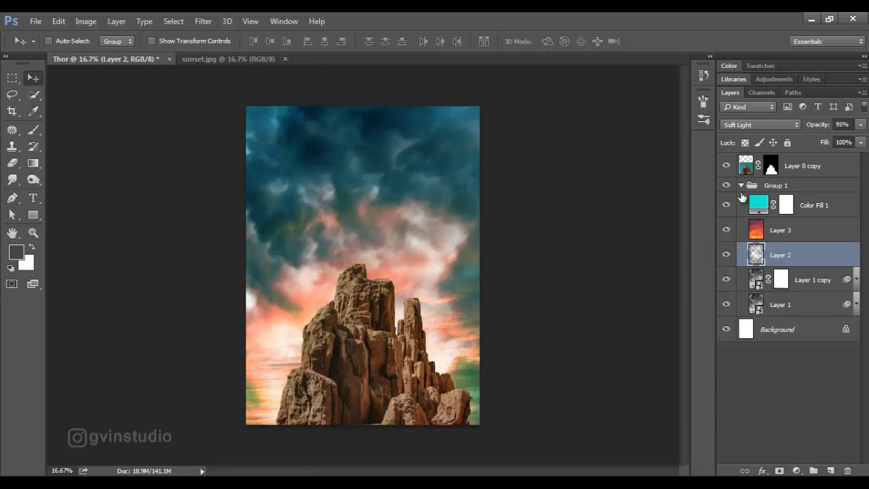
pyautogui.click(799, 211)
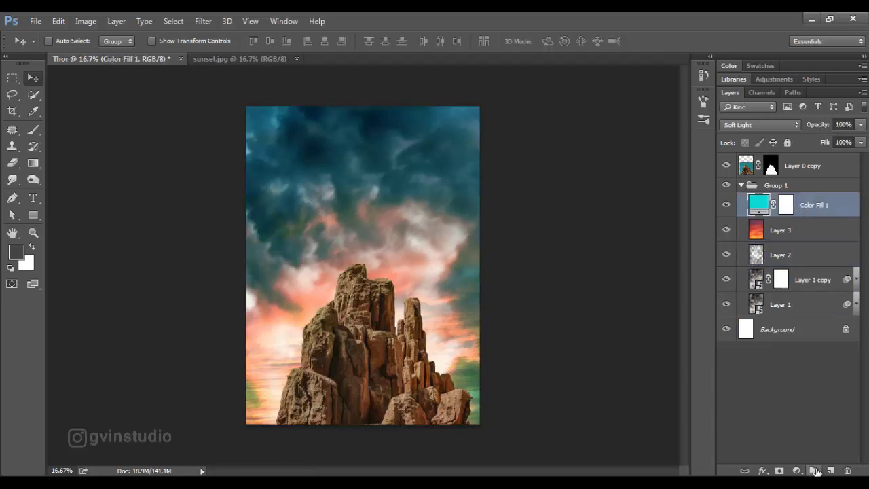
pyautogui.click(831, 471)
pyautogui.click(32, 133)
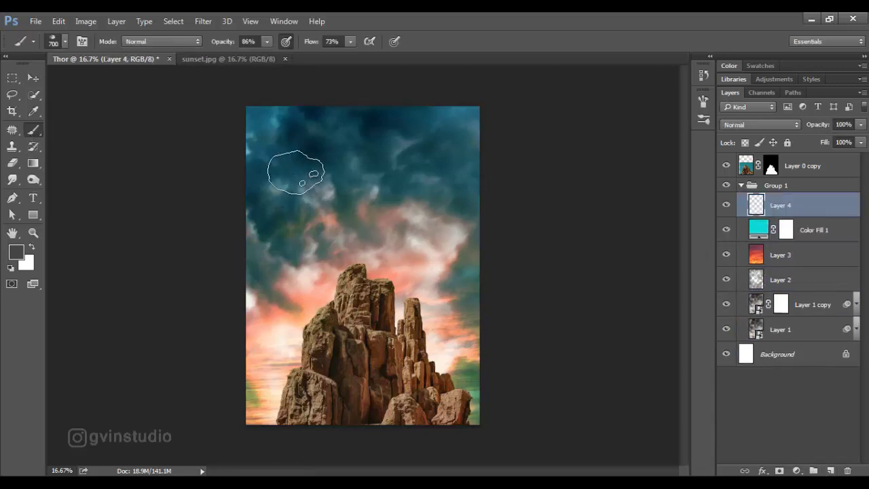
pyautogui.rightClick(305, 189)
pyautogui.click(326, 68)
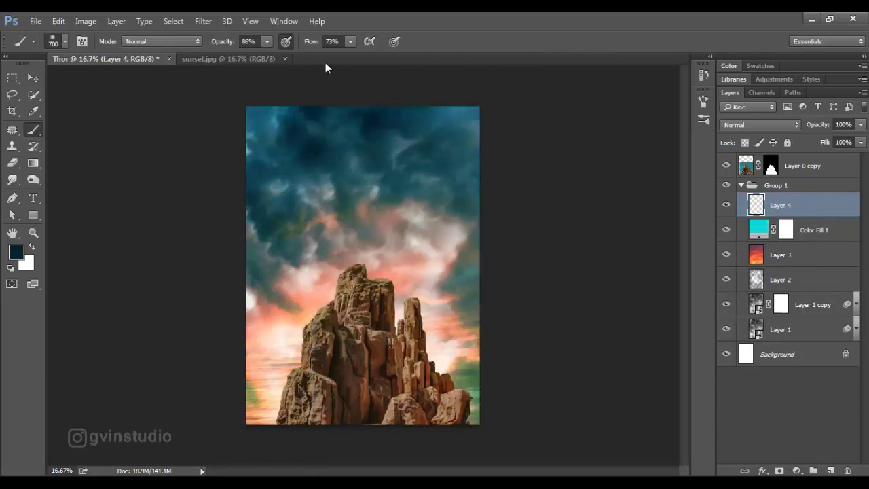
pyautogui.moveTo(251, 326)
pyautogui.mouseDown()
pyautogui.moveTo(442, 422)
pyautogui.moveTo(498, 310)
pyautogui.mouseUp()
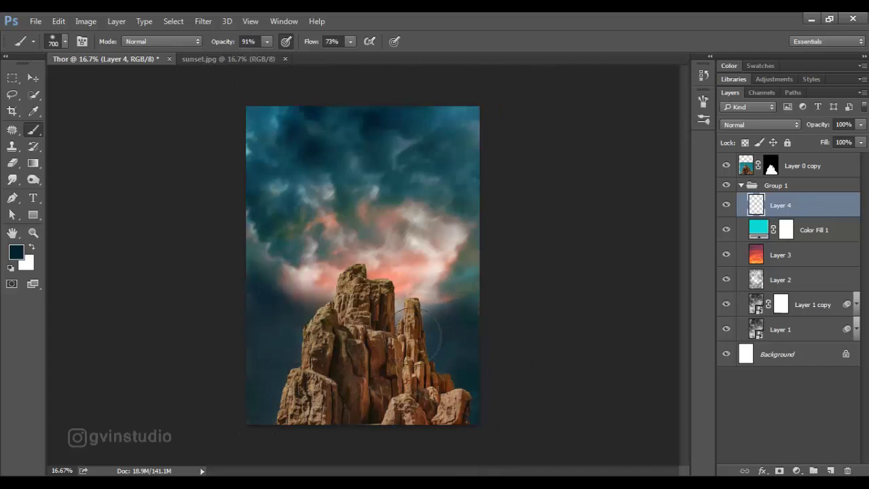
pyautogui.moveTo(817, 125)
pyautogui.mouseDown()
pyautogui.moveTo(804, 131)
pyautogui.moveTo(822, 145)
pyautogui.mouseUp()
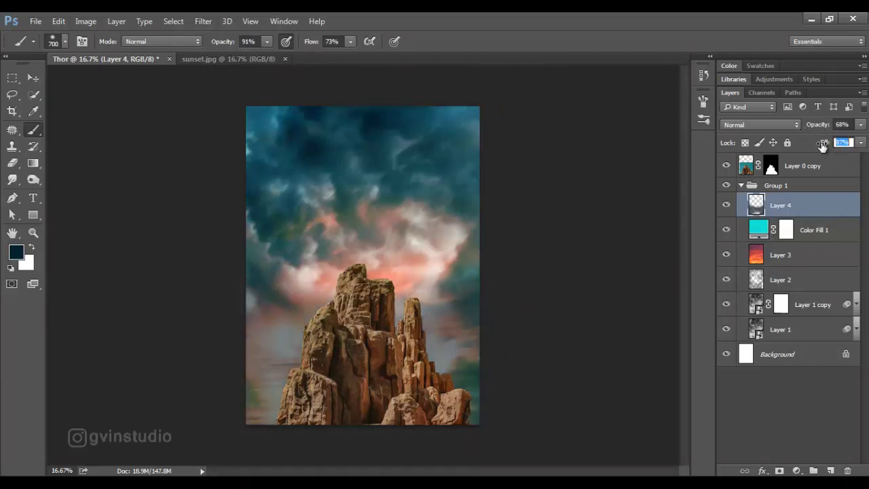
# Collapse Group 1 and select the Layer 0 copy rock layer.
pyautogui.click(33, 78)
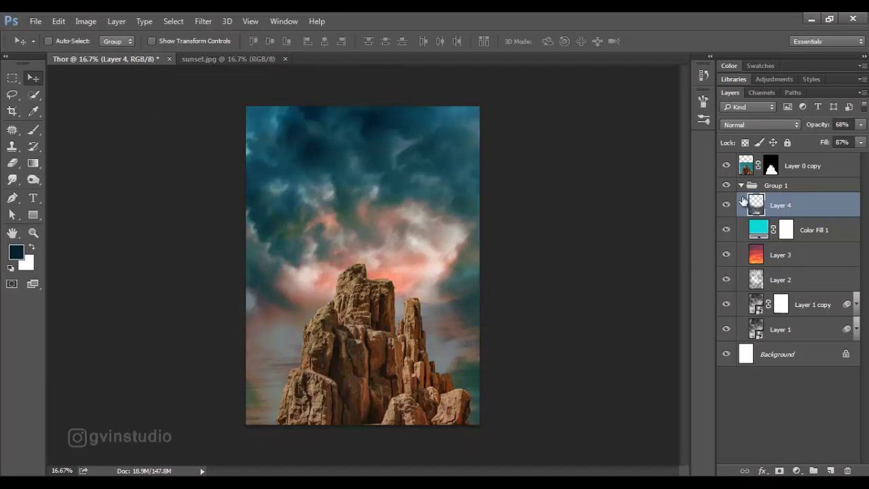
pyautogui.click(741, 185)
pyautogui.click(791, 169)
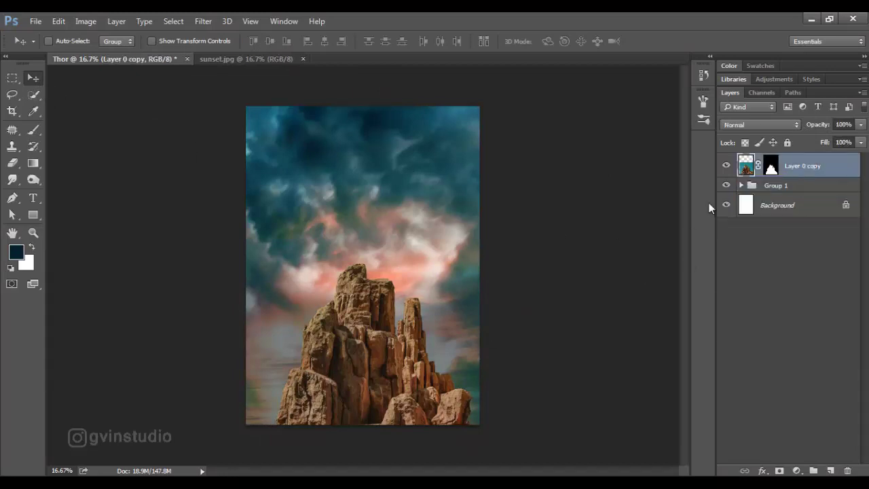
# Apply the Layer 0 copy mask, then shrink the rock formation and shift it left.
pyautogui.rightClick(774, 168)
pyautogui.click(761, 212)
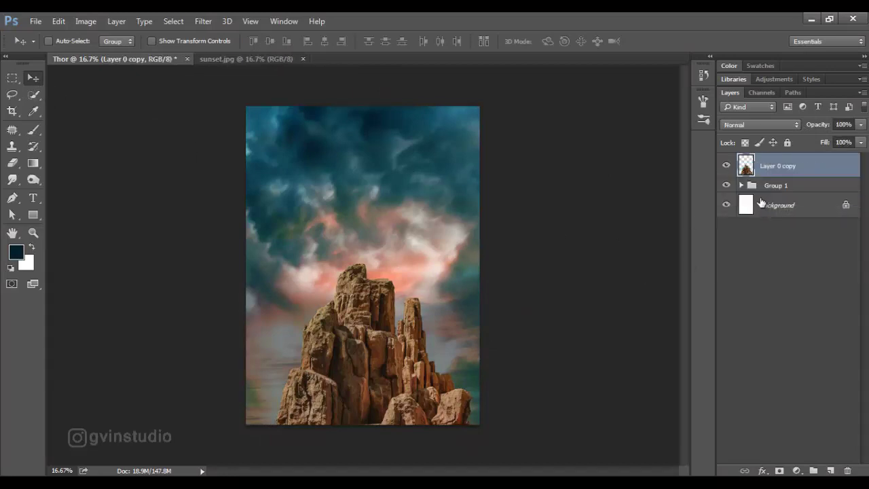
pyautogui.hotkey('ctrl', 't')
pyautogui.moveTo(267, 267); pyautogui.dragTo(287, 288)
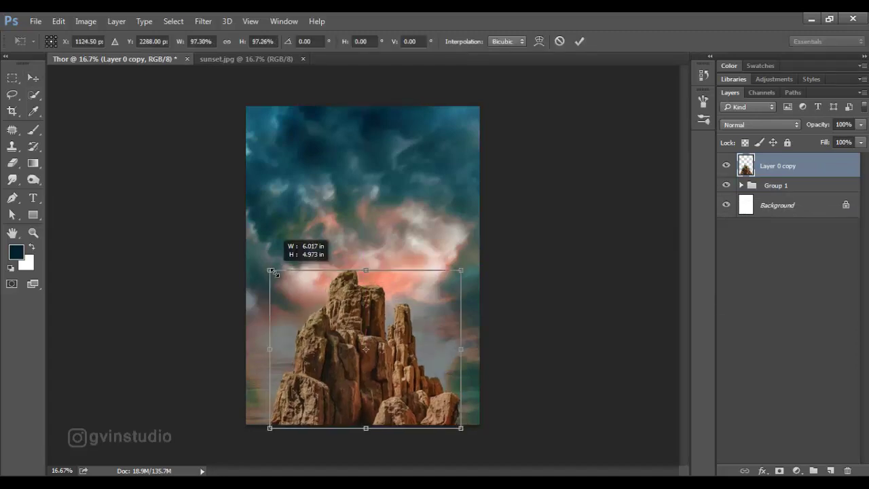
pyautogui.moveTo(423, 313); pyautogui.dragTo(408, 314)
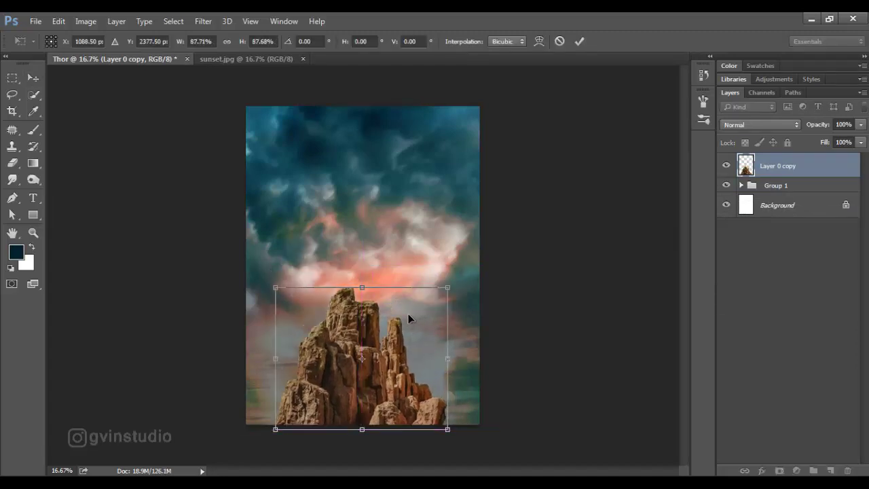
# Resize the rock to about 86% width and 97% height, then nudge it right.
pyautogui.rightClick(408, 314)
pyautogui.click(418, 167)
pyautogui.moveTo(362, 287); pyautogui.dragTo(366, 271)
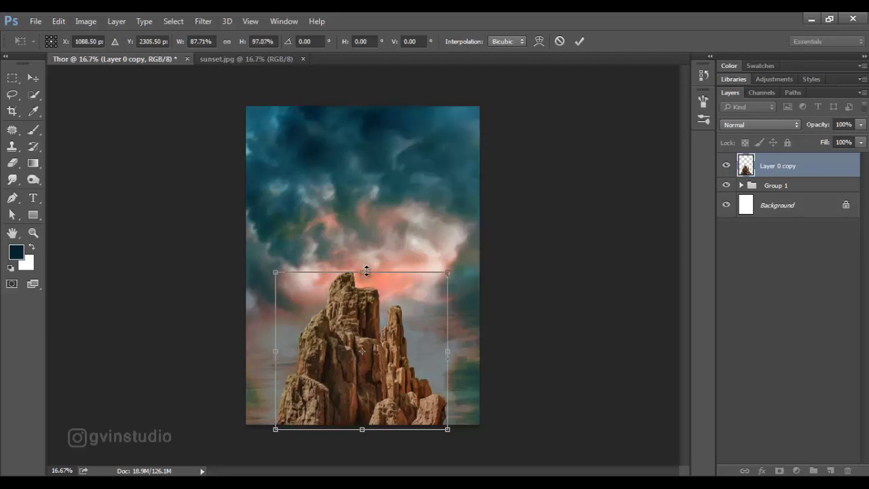
pyautogui.moveTo(446, 351); pyautogui.dragTo(443, 351)
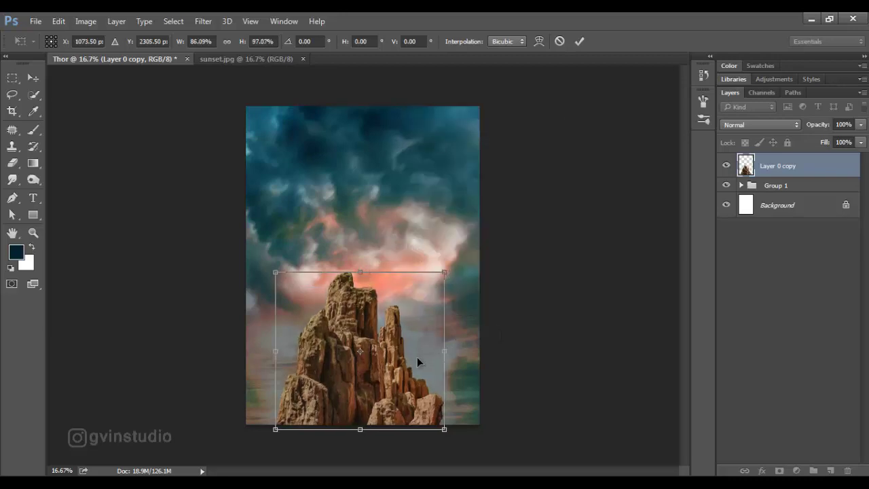
pyautogui.click(578, 41)
pyautogui.moveTo(424, 247); pyautogui.dragTo(431, 254)
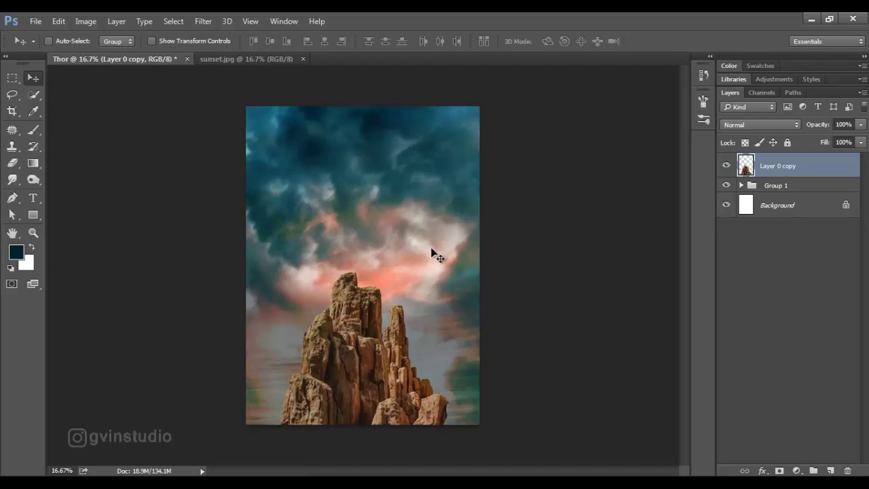
pyautogui.hotkey('shift', 'Right')
pyautogui.hotkey('shift', 'Right')
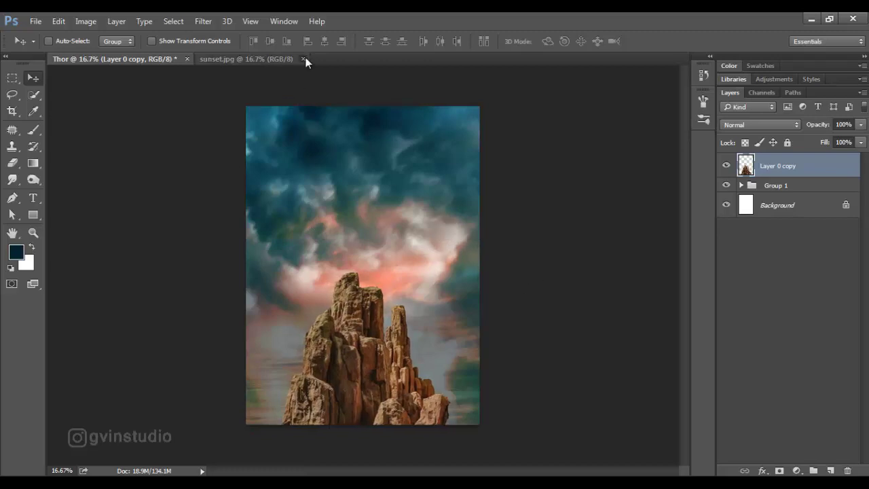
# Close sunset.jpg and open the Thor cutout PNG.
pyautogui.click(303, 59)
pyautogui.click(36, 21)
pyautogui.click(48, 51)
pyautogui.click(287, 196)
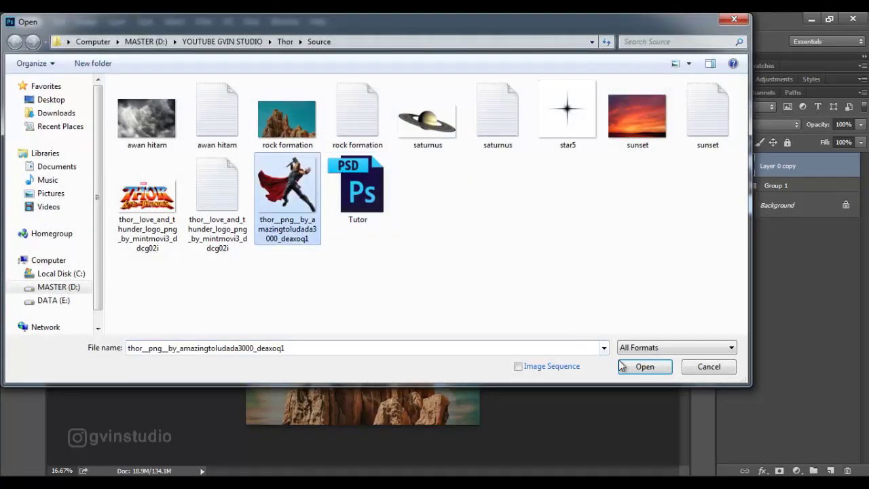
pyautogui.click(644, 367)
# Bring Thor into the poster as Layer 5 on the rock peak, then hide it.
pyautogui.moveTo(481, 301)
pyautogui.mouseDown()
pyautogui.moveTo(245, 155)
pyautogui.moveTo(392, 242)
pyautogui.mouseUp()
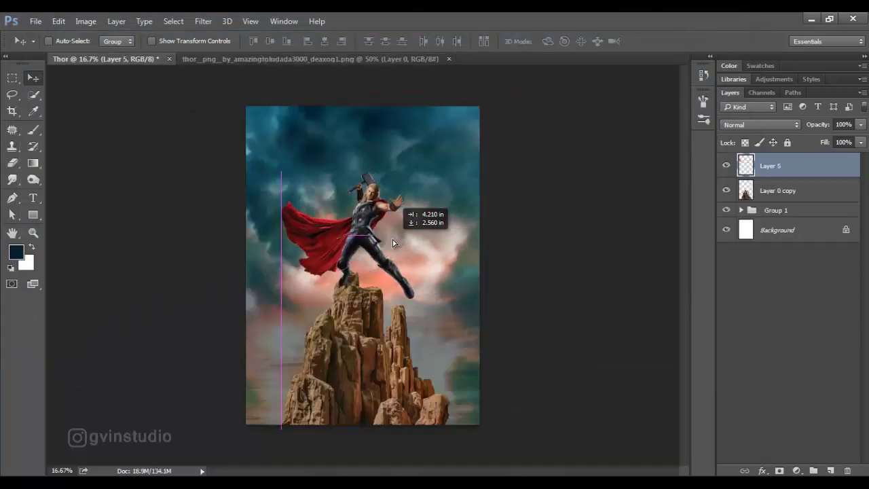
pyautogui.moveTo(392, 243); pyautogui.dragTo(409, 242)
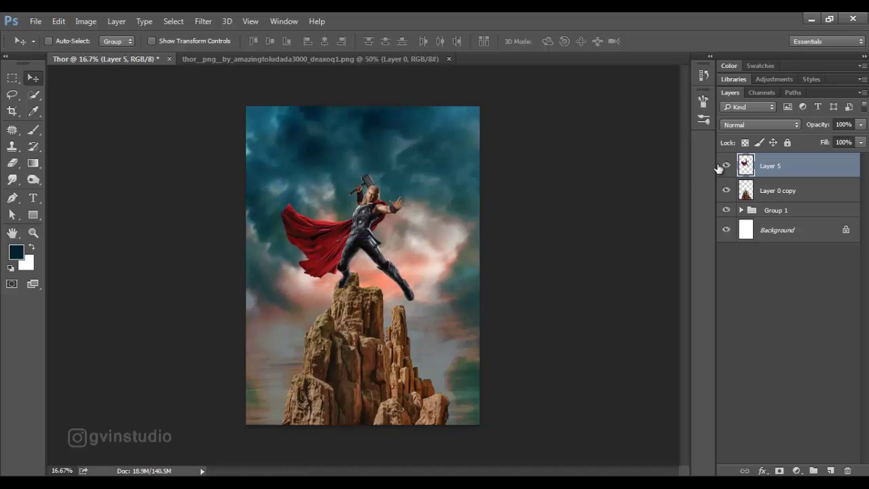
pyautogui.click(726, 166)
pyautogui.click(750, 198)
# Lasso the top rock block into a rock-layer mask and invert it to trim the summit.
pyautogui.scroll(3, 365, 327)
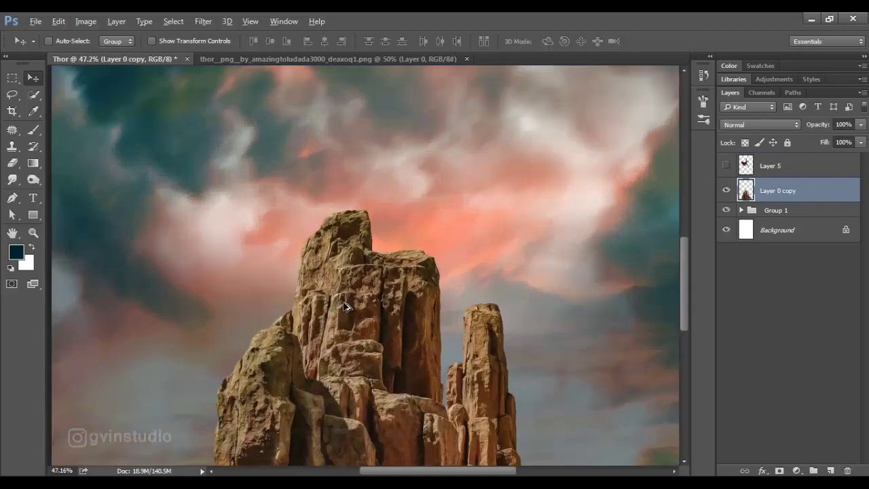
pyautogui.scroll(2, 360, 311)
pyautogui.click(12, 97)
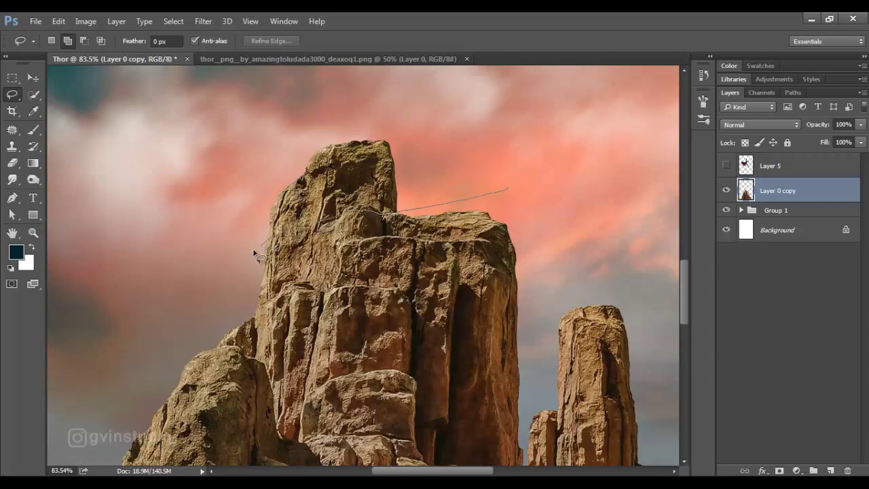
pyautogui.moveTo(508, 169); pyautogui.dragTo(499, 136)
pyautogui.keyDown('alt'); pyautogui.click(779, 471); pyautogui.keyUp('alt')
pyautogui.hotkey('ctrl', 'i')
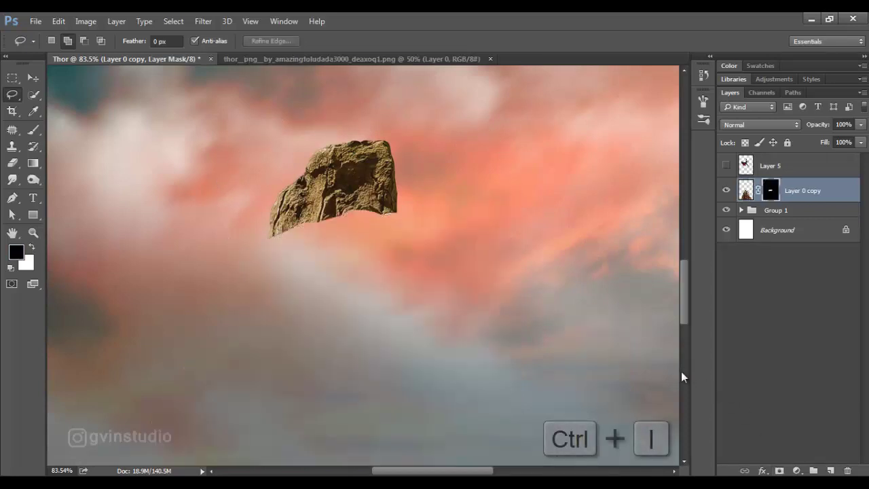
# Close the separate Thor image and nudge the rock slightly up and right.
pyautogui.scroll(-5, 326, 282)
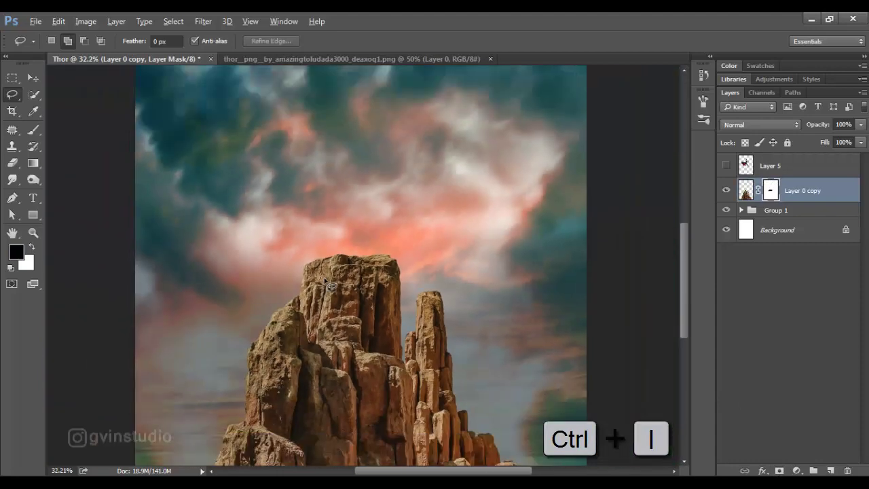
pyautogui.click(33, 77)
pyautogui.scroll(-2, 367, 286)
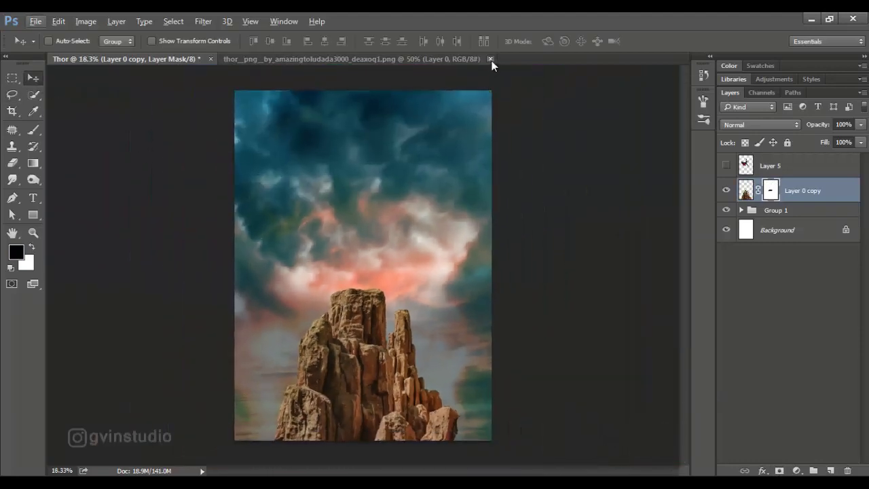
pyautogui.click(491, 59)
pyautogui.moveTo(451, 270); pyautogui.dragTo(458, 265)
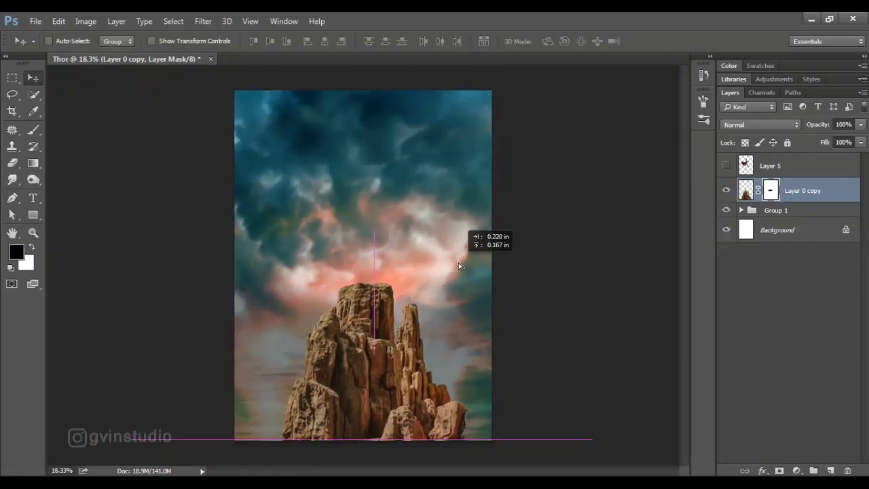
# Show Layer 5 and stand Thor on the rock's peak.
pyautogui.click(725, 165)
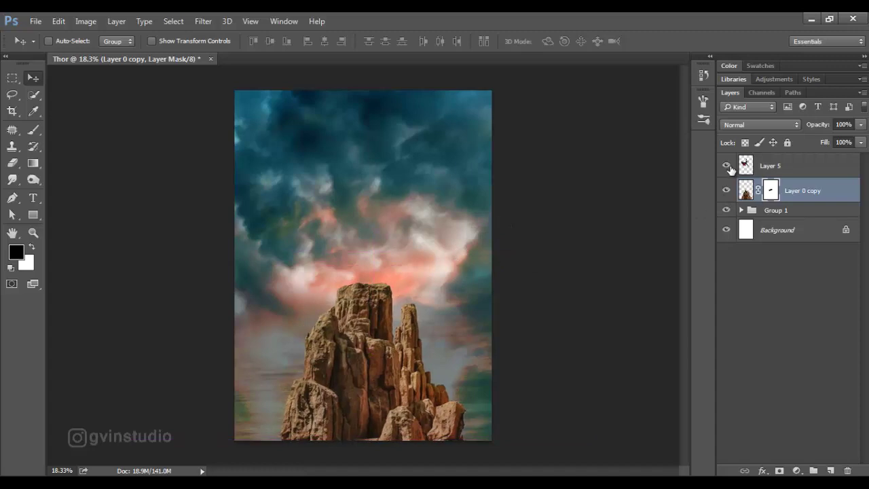
pyautogui.click(771, 165)
pyautogui.moveTo(544, 220); pyautogui.dragTo(551, 231)
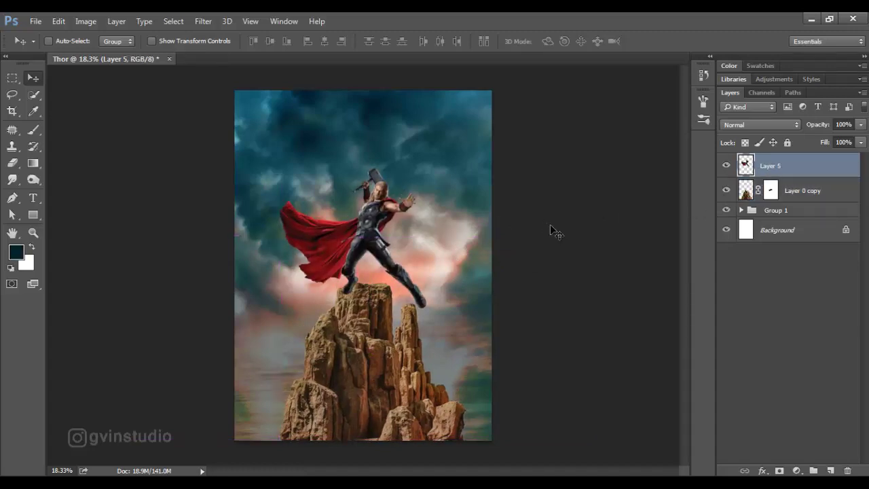
pyautogui.hotkey('shift', 'Down')
# Nudge Thor down, hide Layer 5, and select the rock layer.
pyautogui.hotkey('shift', 'Down')
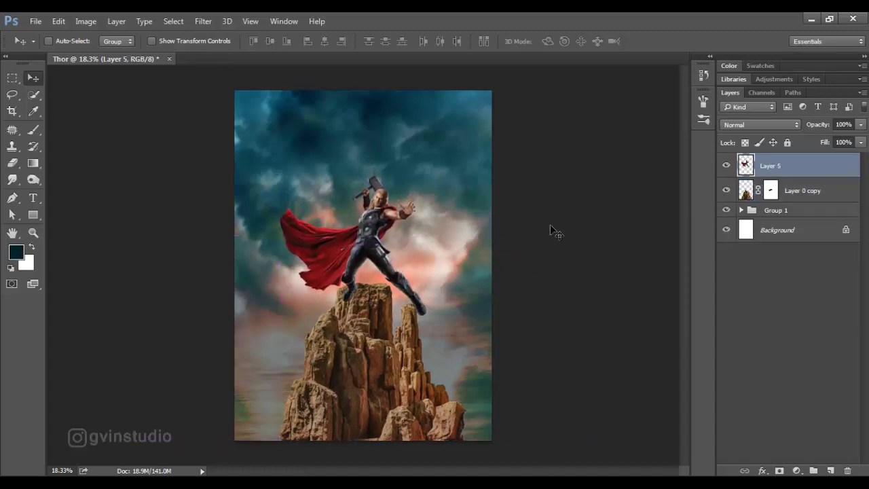
pyautogui.hotkey('shift', 'Down')
pyautogui.hotkey('shift', 'Down')
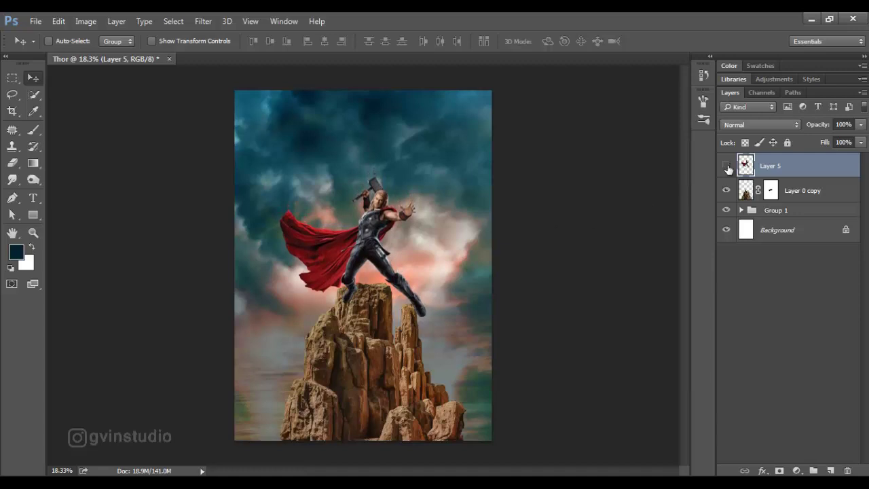
pyautogui.click(726, 165)
pyautogui.click(803, 190)
# Add a Violet, Orange Gradient Fill layer with the left stop set to 110030.
pyautogui.click(796, 471)
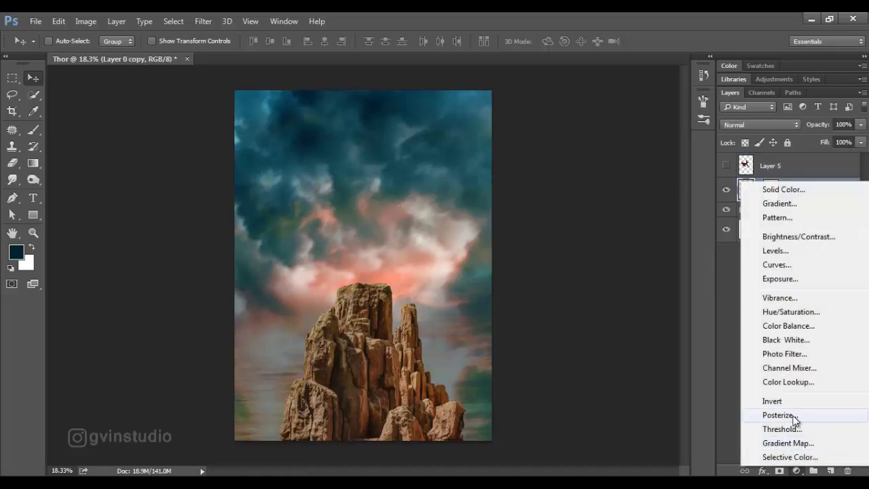
pyautogui.click(780, 203)
pyautogui.click(679, 167)
pyautogui.click(649, 86)
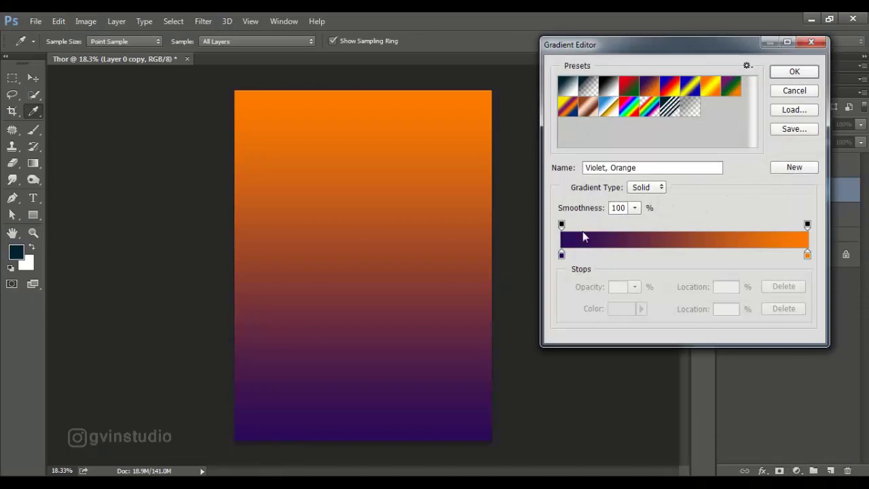
pyautogui.doubleClick(561, 255)
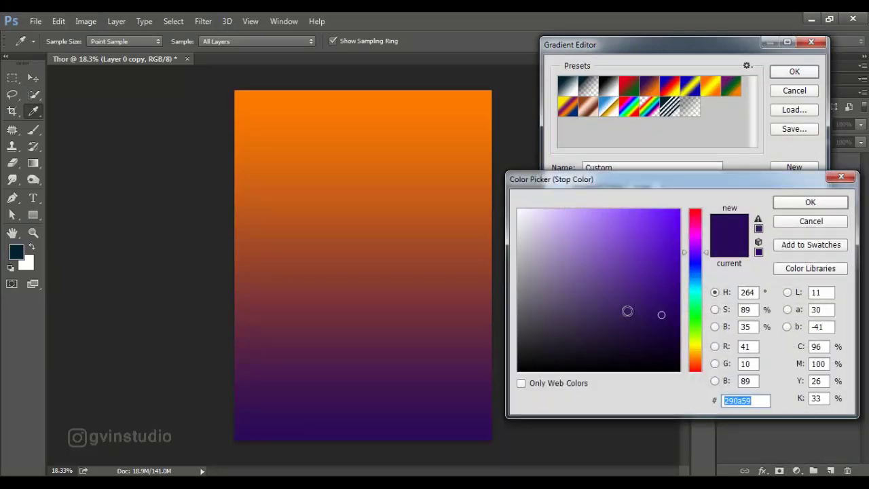
pyautogui.write('110030')
pyautogui.click(798, 205)
pyautogui.click(787, 73)
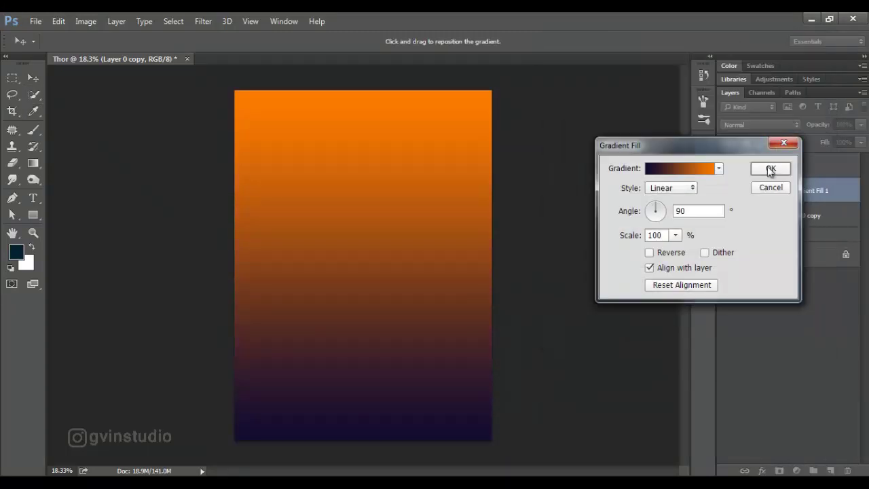
pyautogui.click(771, 169)
# Set Gradient Fill 1 to Overlay blend mode.
pyautogui.click(764, 125)
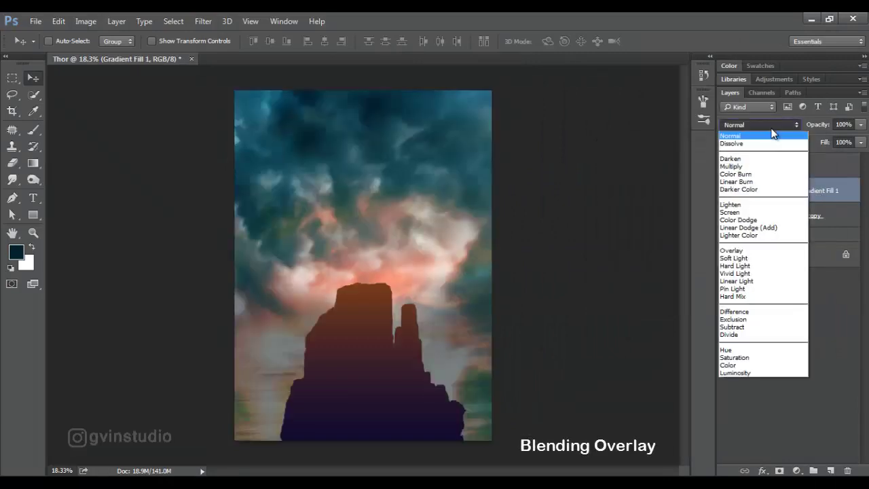
pyautogui.click(736, 250)
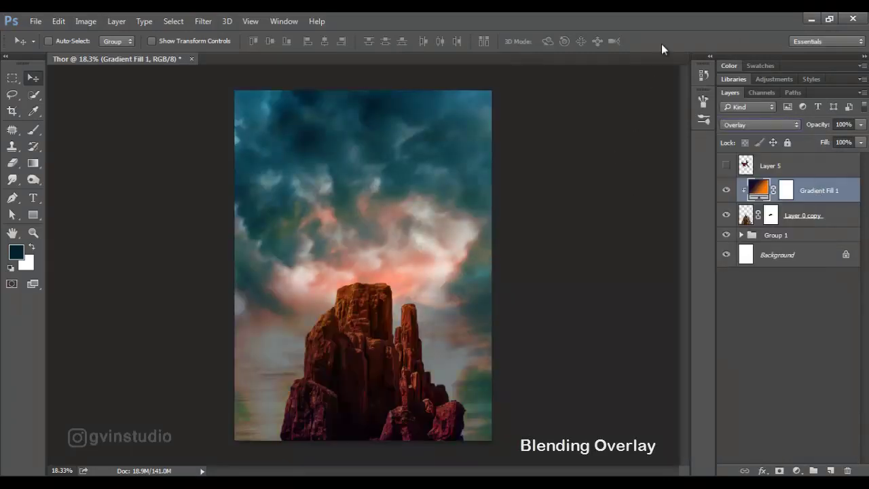
pyautogui.click(796, 471)
# Add an orange Solid Color fill in Soft Light, clipped to the rock.
pyautogui.click(775, 188)
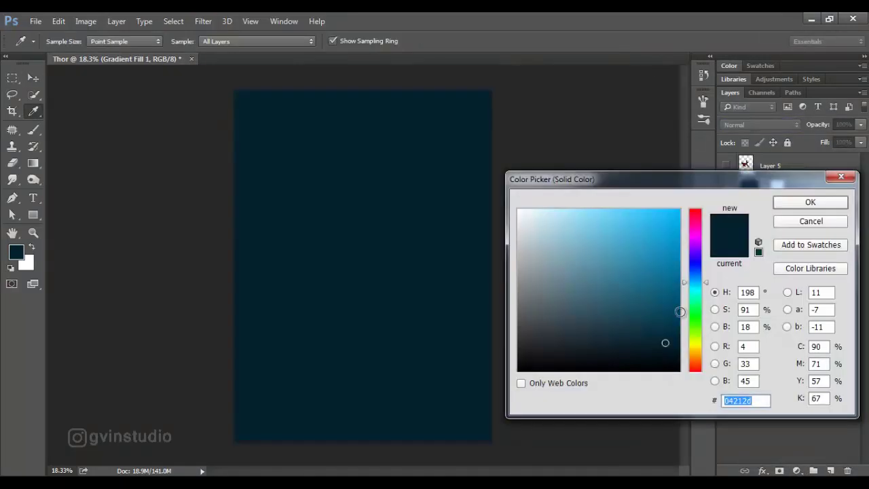
pyautogui.click(695, 354)
pyautogui.click(675, 218)
pyautogui.click(810, 202)
pyautogui.click(761, 125)
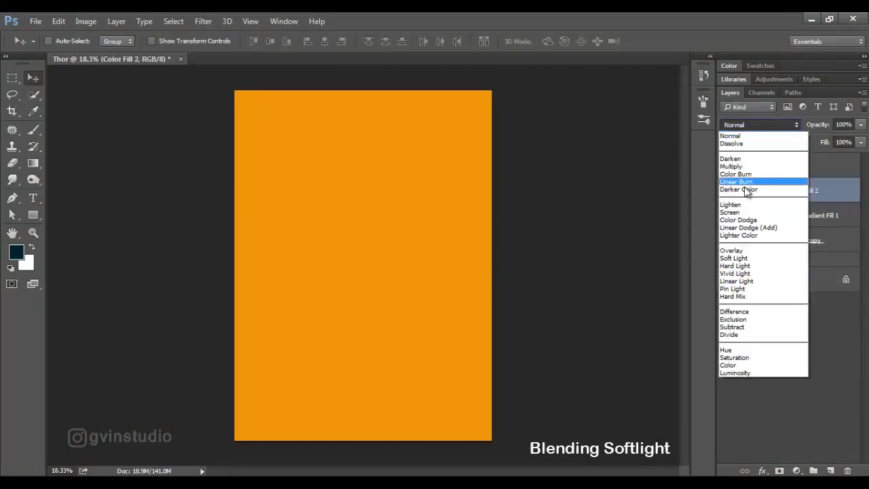
pyautogui.click(781, 252)
pyautogui.keyDown('alt'); pyautogui.click(824, 198); pyautogui.keyUp('alt')
pyautogui.write('65')
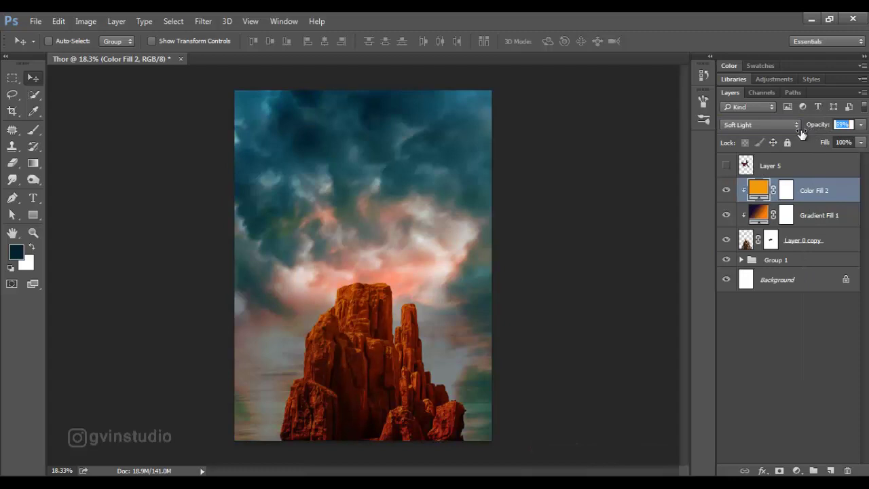
# Paint black on the orange fill's mask with a large brush to clear the rock's base.
pyautogui.click(786, 193)
pyautogui.press('b')
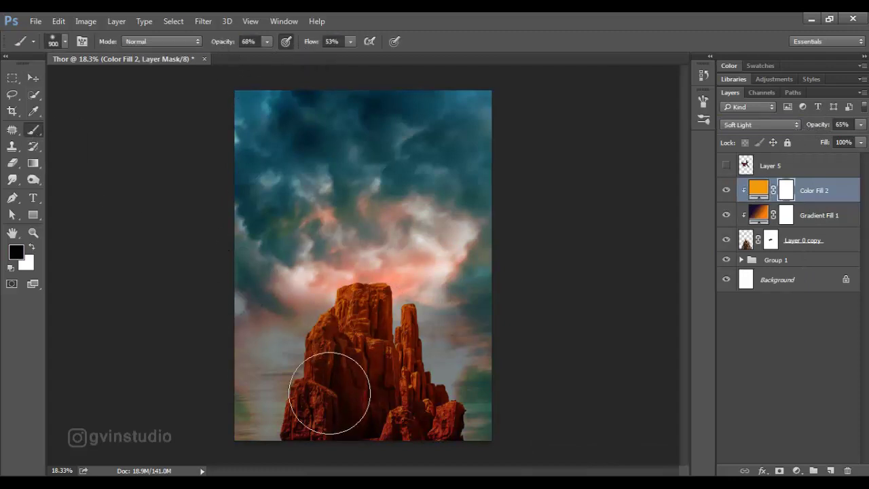
pyautogui.press(']')
pyautogui.press(']')
pyautogui.press(']')
pyautogui.scroll(-1, 322, 407)
pyautogui.moveTo(322, 396)
pyautogui.mouseDown()
pyautogui.moveTo(403, 411)
pyautogui.moveTo(373, 378)
pyautogui.moveTo(338, 360)
pyautogui.moveTo(361, 369)
pyautogui.moveTo(408, 421)
pyautogui.moveTo(380, 412)
pyautogui.moveTo(343, 334)
pyautogui.moveTo(397, 408)
pyautogui.mouseUp()
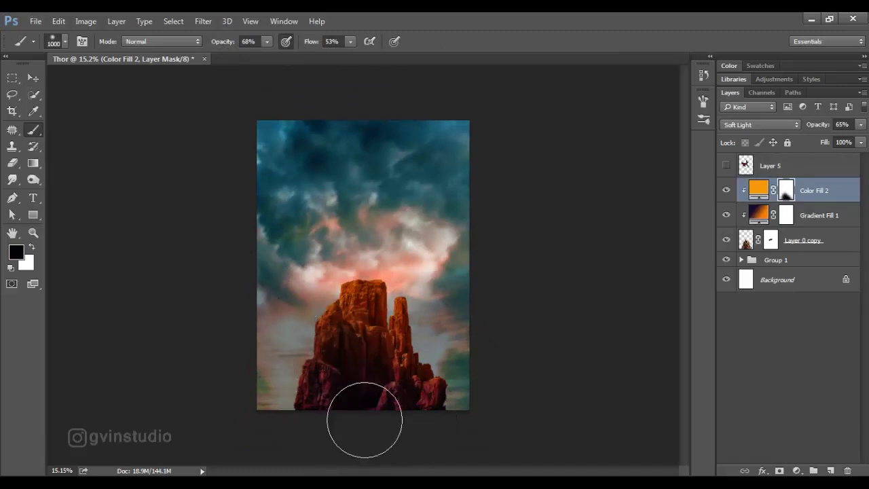
pyautogui.scroll(-1, 388, 398)
pyautogui.scroll(1, 412, 316)
pyautogui.scroll(2, 435, 350)
pyautogui.scroll(-1, 435, 349)
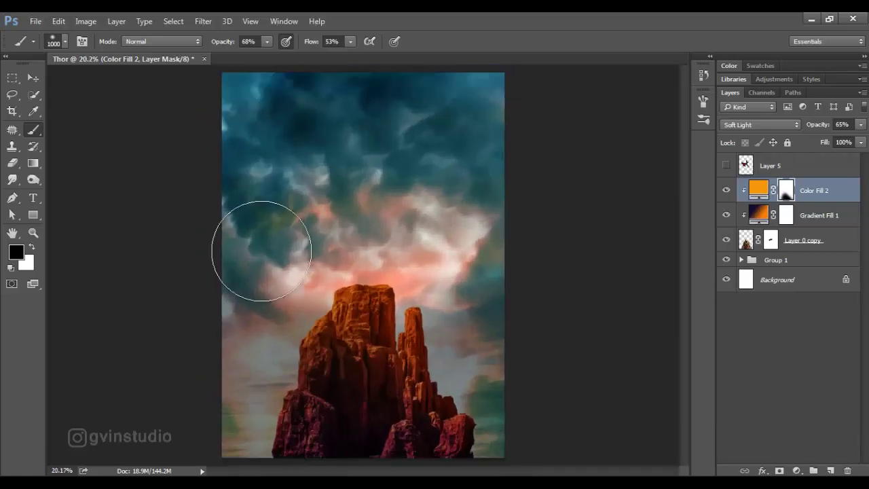
pyautogui.press('v')
pyautogui.click(796, 470)
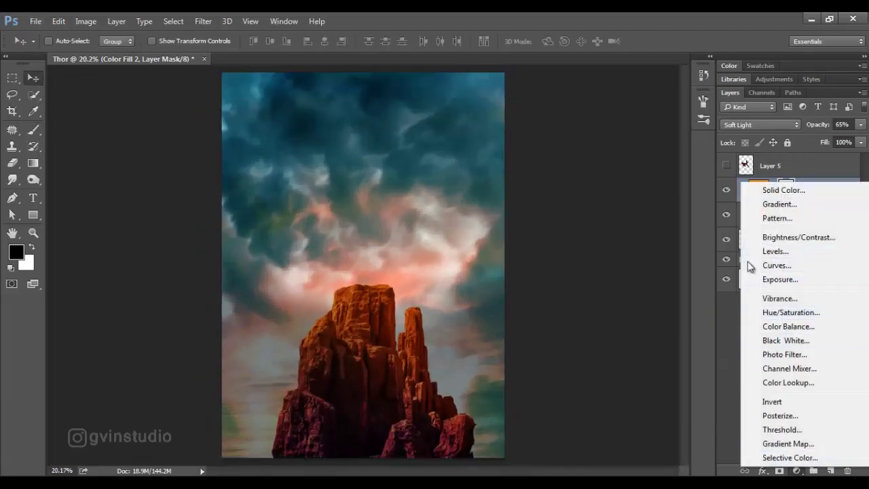
# Add a Levels adjustment with the white input slider moved left to brighten the rock.
pyautogui.click(774, 251)
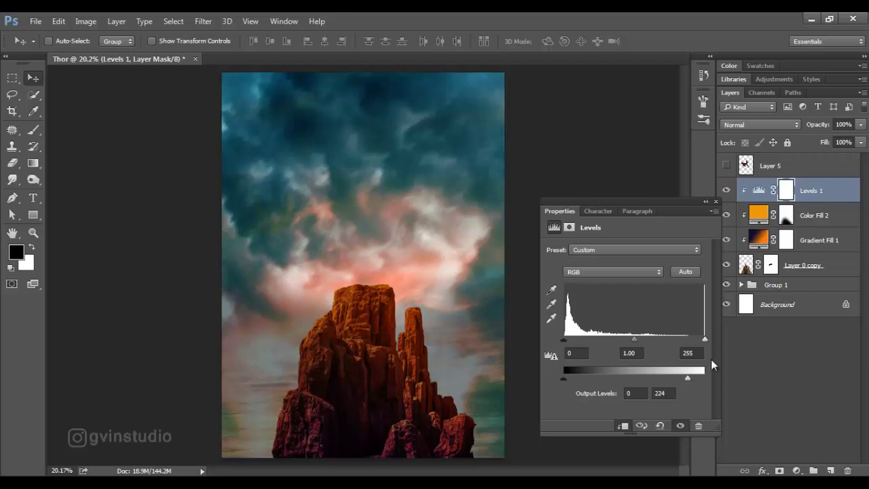
pyautogui.moveTo(690, 342); pyautogui.dragTo(679, 347)
pyautogui.click(717, 204)
pyautogui.hotkey('ctrl', '-')
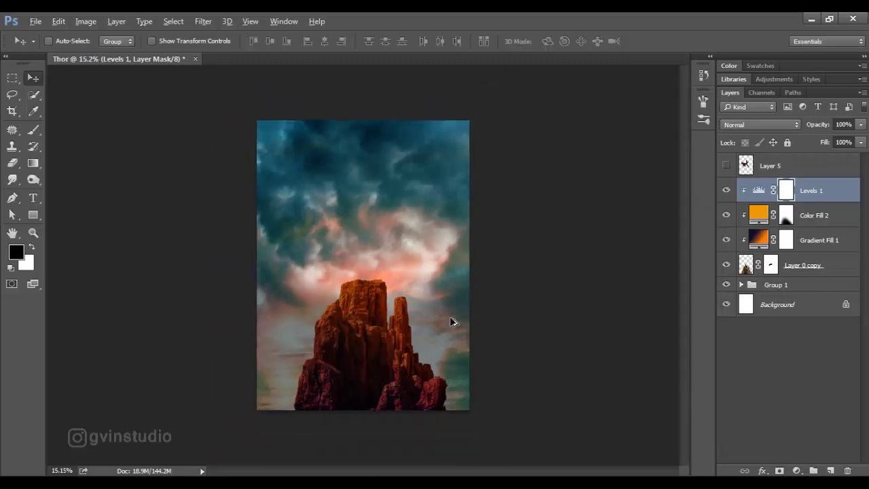
pyautogui.hotkey('ctrl', '0')
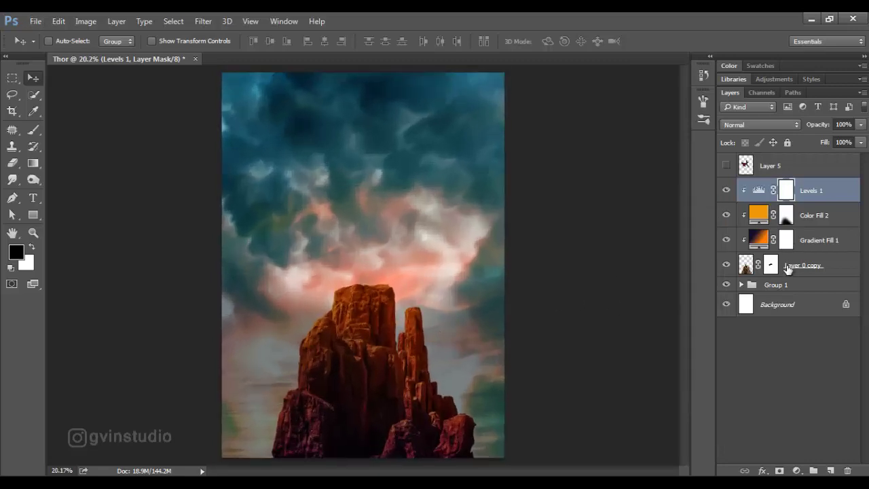
# Group the rock layers and rename the sky group bg.
pyautogui.keyDown('shift'); pyautogui.click(787, 266); pyautogui.keyUp('shift')
pyautogui.hotkey('ctrl', 'g')
pyautogui.write('rock')
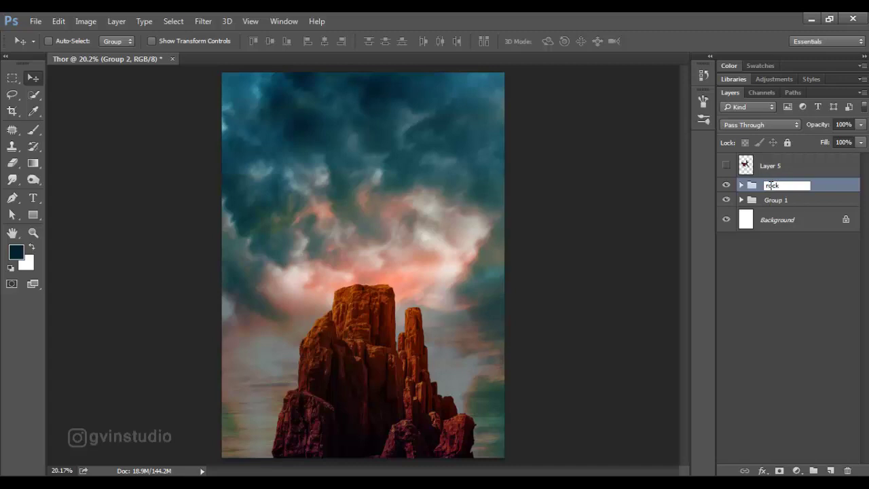
pyautogui.click(776, 202)
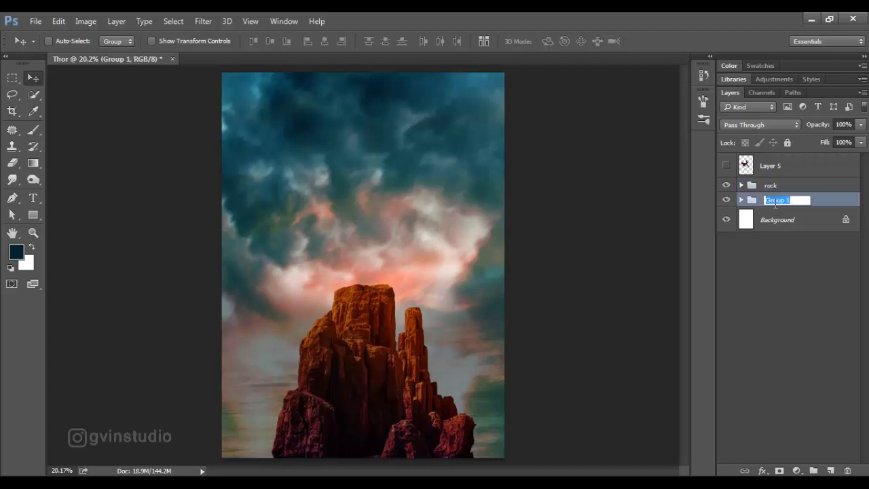
pyautogui.write('bg')
pyautogui.press('Return')
# Show Thor again and nudge Thor and the rock group slightly left.
pyautogui.click(727, 165)
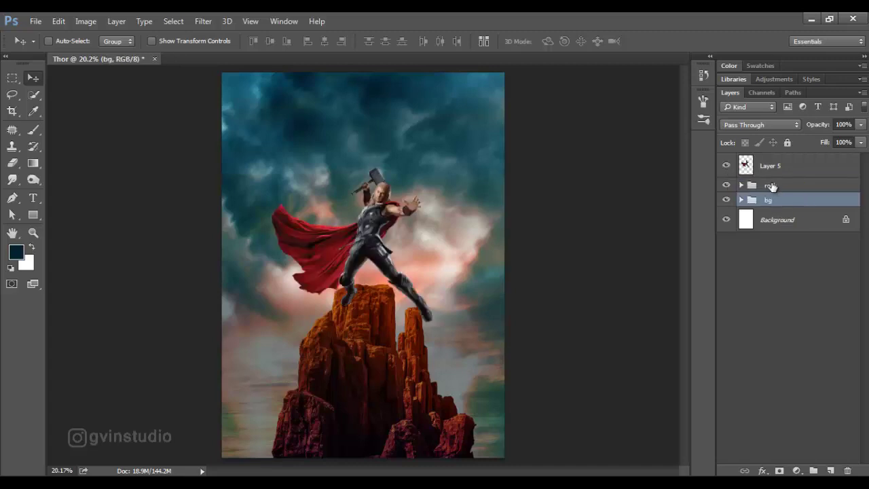
pyautogui.click(772, 186)
pyautogui.keyDown('shift'); pyautogui.click(768, 167); pyautogui.keyUp('shift')
pyautogui.hotkey('shift', 'Left')
pyautogui.hotkey('shift', 'Left')
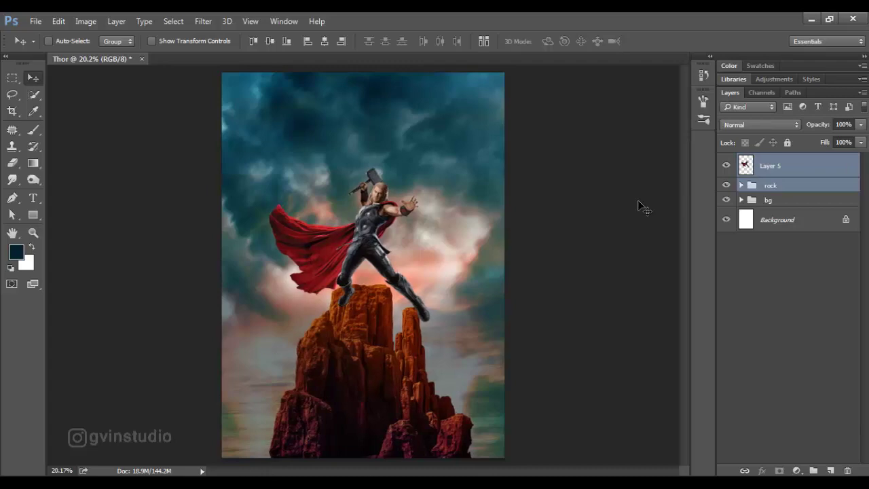
pyautogui.hotkey('alt', '.')
pyautogui.hotkey('ctrl', '-')
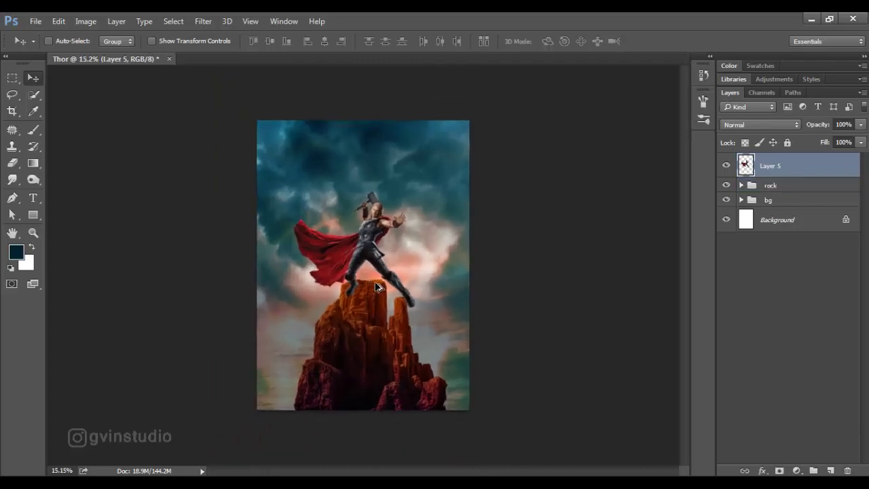
pyautogui.hotkey('ctrl', '+')
# Open the saturnus planet image and drag it into the Thor poster.
pyautogui.click(771, 186)
pyautogui.click(35, 21)
pyautogui.click(51, 49)
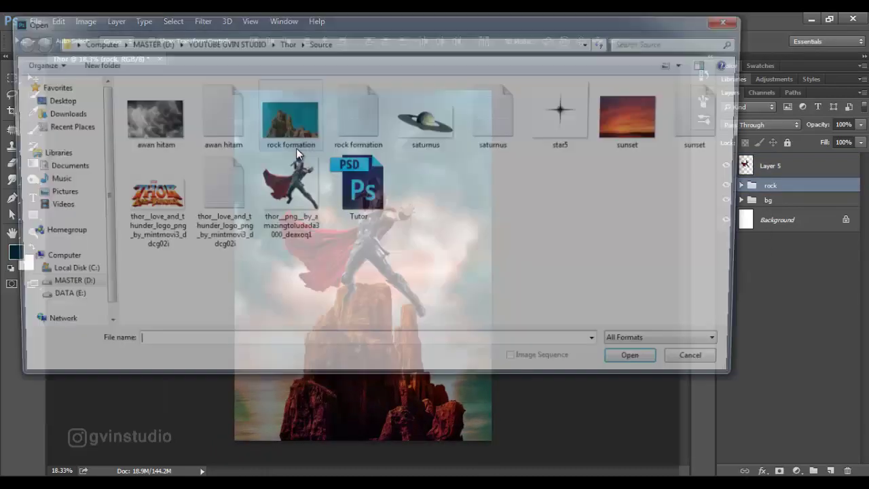
pyautogui.click(429, 106)
pyautogui.click(630, 368)
pyautogui.moveTo(447, 281)
pyautogui.mouseDown()
pyautogui.moveTo(120, 63)
pyautogui.moveTo(292, 157)
pyautogui.moveTo(403, 299)
pyautogui.mouseUp()
# Set the ring layer to Overlay, invert it to white, and move it below the rock group.
pyautogui.click(760, 124)
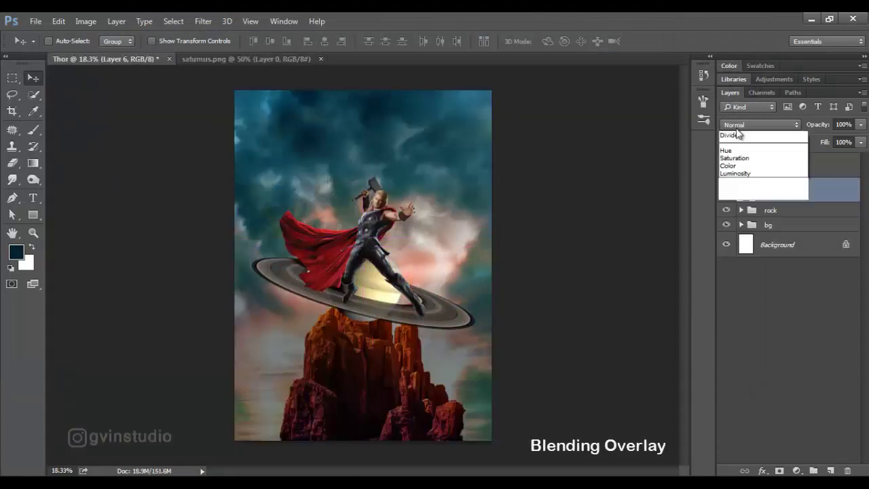
pyautogui.click(740, 256)
pyautogui.hotkey('ctrl', 'i')
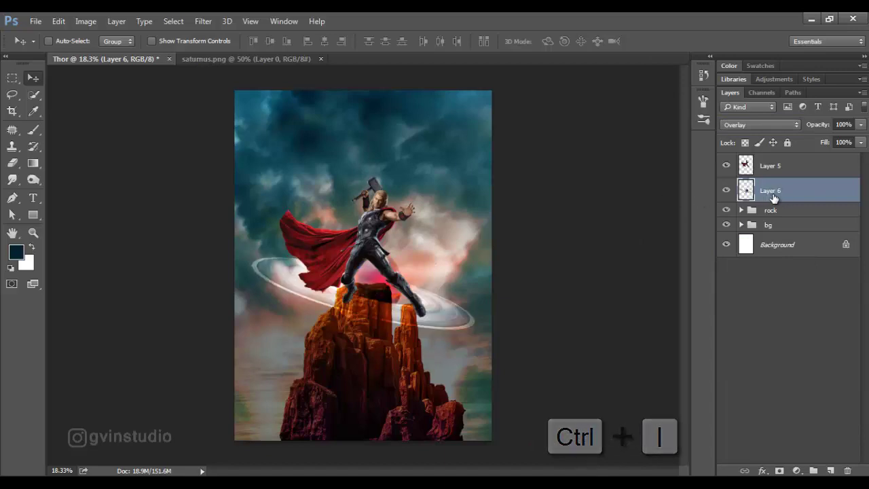
pyautogui.hotkey('ctrl', '-')
pyautogui.hotkey('ctrl', '0')
pyautogui.moveTo(771, 190); pyautogui.dragTo(801, 216)
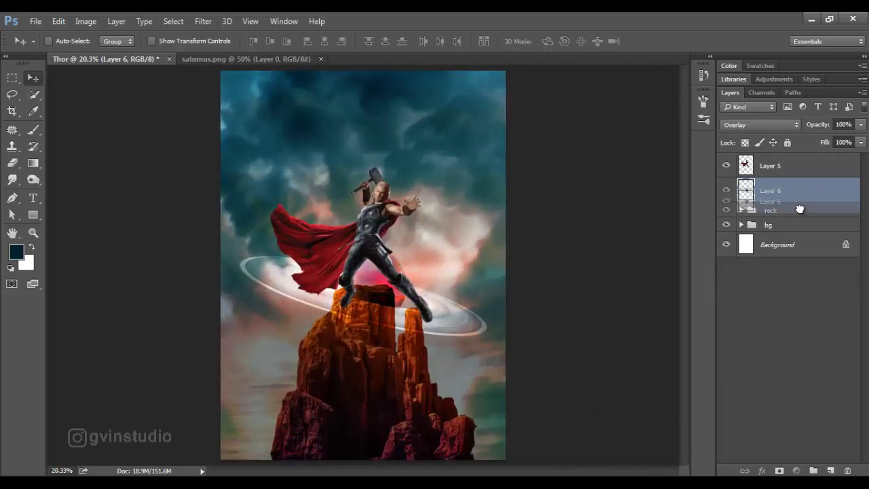
pyautogui.moveTo(611, 257); pyautogui.dragTo(601, 262)
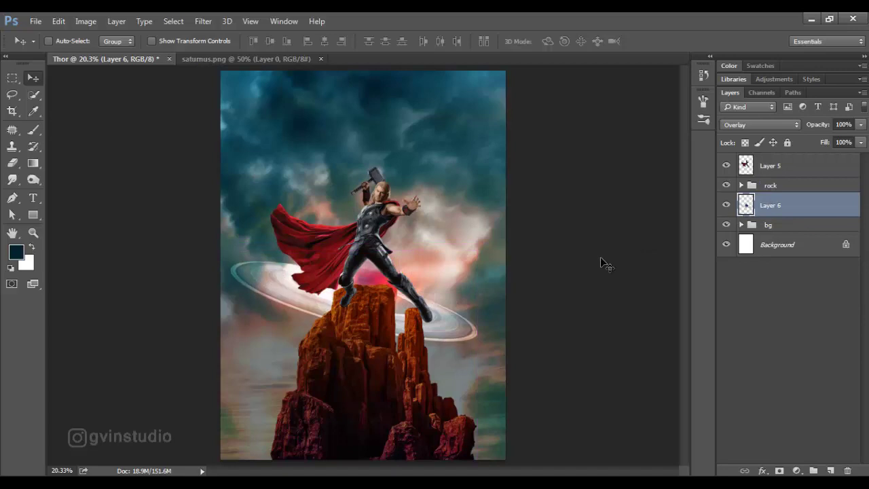
# Enlarge the ring slightly and add a new empty Layer 7 above it.
pyautogui.hotkey('shift', 'Right')
pyautogui.hotkey('shift', 'Right')
pyautogui.hotkey('shift', 'Right')
pyautogui.hotkey('shift', 'Up')
pyautogui.hotkey('shift', 'Up')
pyautogui.hotkey('shift', 'Up')
pyautogui.hotkey('ctrl', 't')
pyautogui.moveTo(238, 244); pyautogui.dragTo(234, 242)
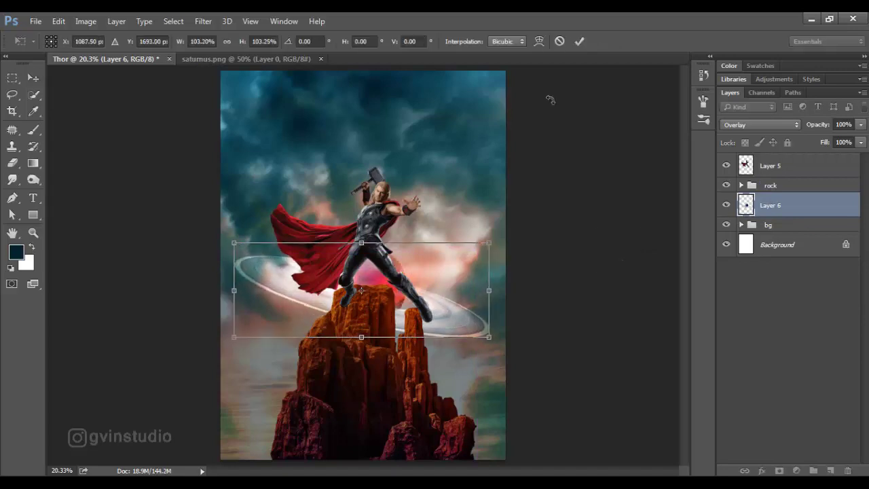
pyautogui.click(580, 41)
pyautogui.scroll(-2, 436, 271)
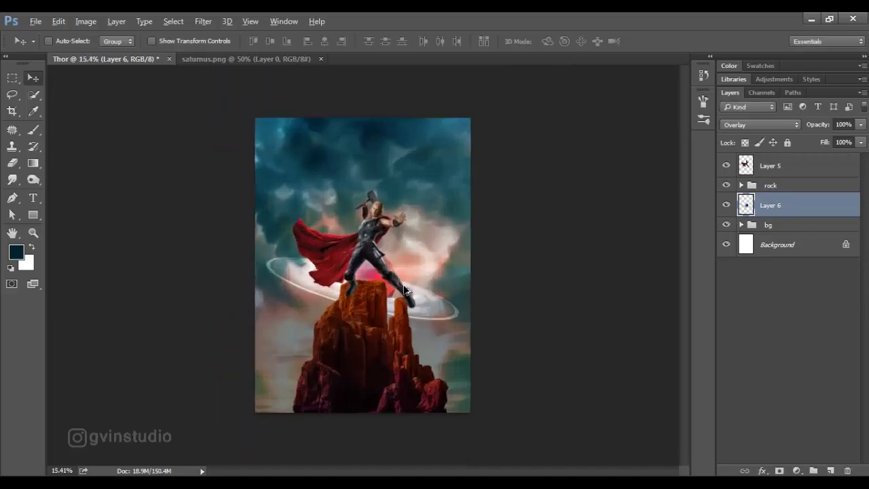
pyautogui.scroll(2, 436, 272)
pyautogui.scroll(-1, 437, 272)
pyautogui.click(830, 471)
# Select the 1152 lightning bolt brush and a light blue paint colour.
pyautogui.press('b')
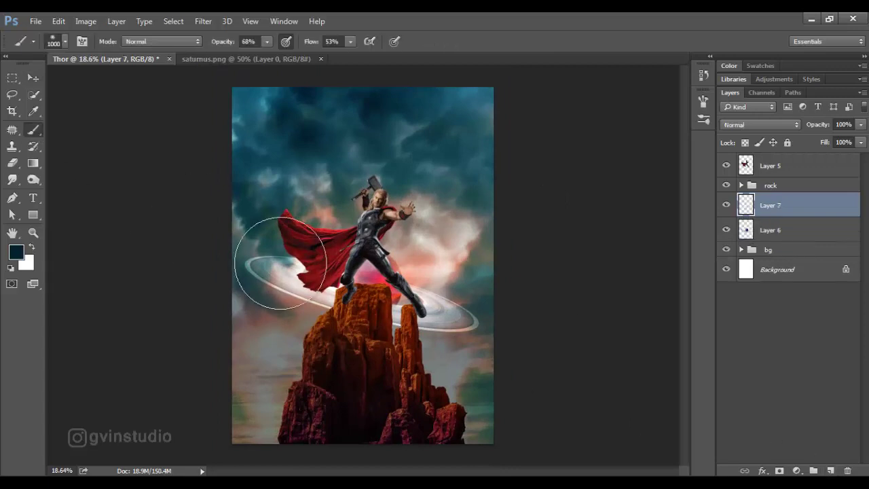
pyautogui.rightClick(377, 300)
pyautogui.scroll(-3, 432, 430)
pyautogui.scroll(-3, 432, 430)
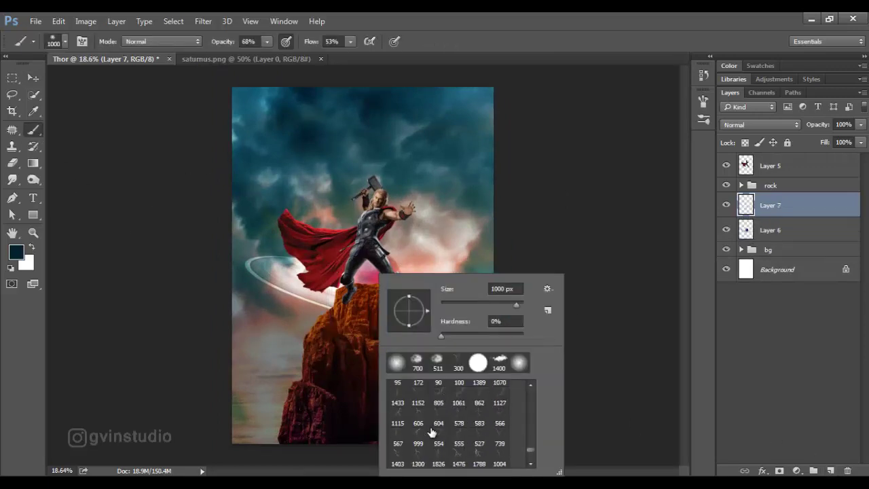
pyautogui.scroll(-3, 432, 430)
pyautogui.click(418, 409)
pyautogui.press('Escape')
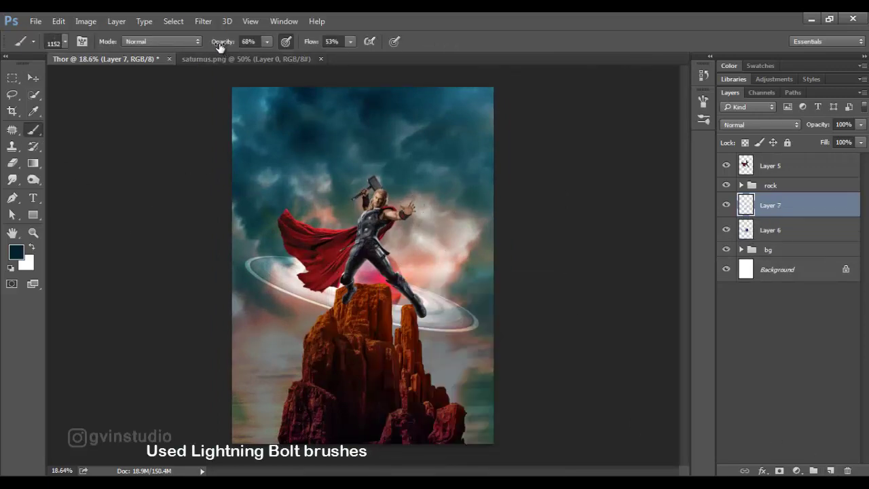
pyautogui.press('i')
pyautogui.click(16, 252)
pyautogui.click(543, 216)
pyautogui.click(787, 203)
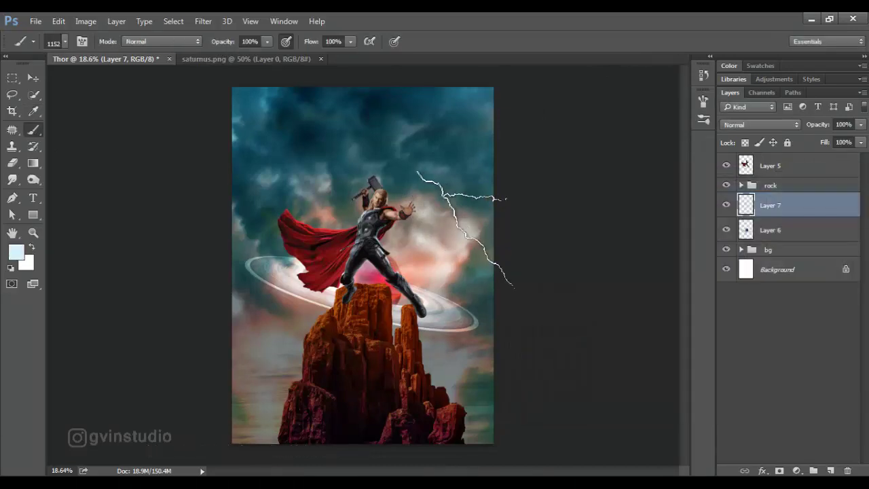
# Stamp a bolt over the rock, shrunk to about two-thirds and tilted about -6°.
pyautogui.click(400, 231)
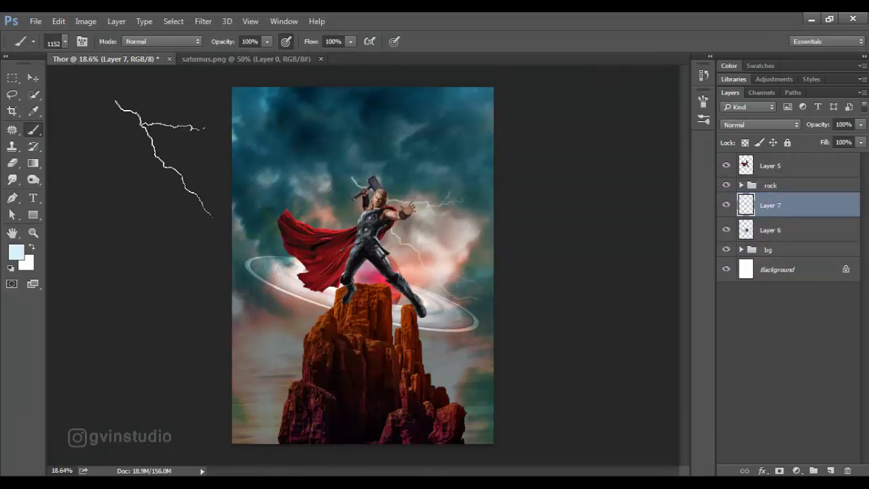
pyautogui.press('v')
pyautogui.moveTo(413, 243); pyautogui.dragTo(423, 321)
pyautogui.hotkey('ctrl', 't')
pyautogui.moveTo(485, 369); pyautogui.dragTo(469, 354)
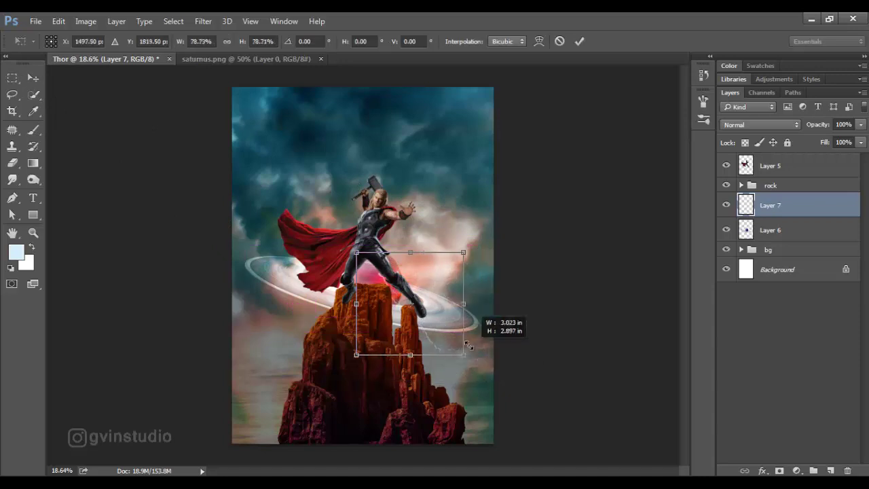
pyautogui.moveTo(423, 311); pyautogui.dragTo(462, 321)
pyautogui.moveTo(506, 378); pyautogui.dragTo(514, 372)
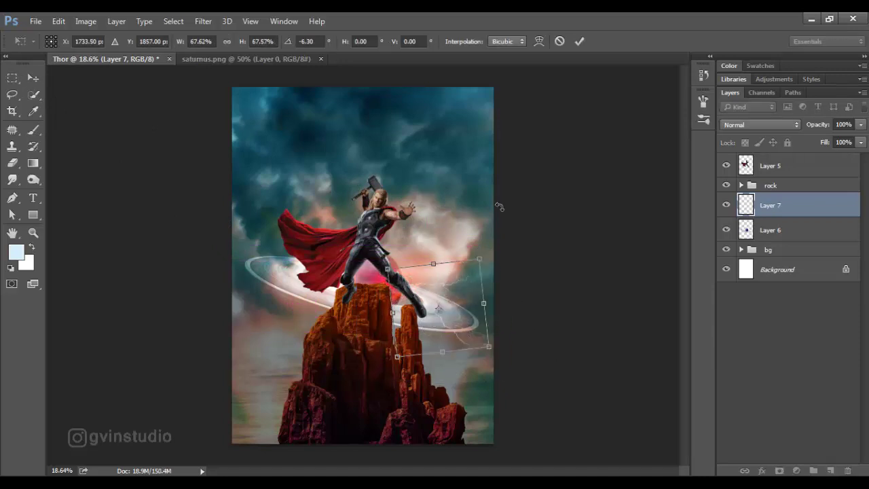
pyautogui.press('Return')
# On a new layer, stamp an 805 lightning bolt beside the rock and nudge it into place.
pyautogui.click(827, 470)
pyautogui.click(33, 129)
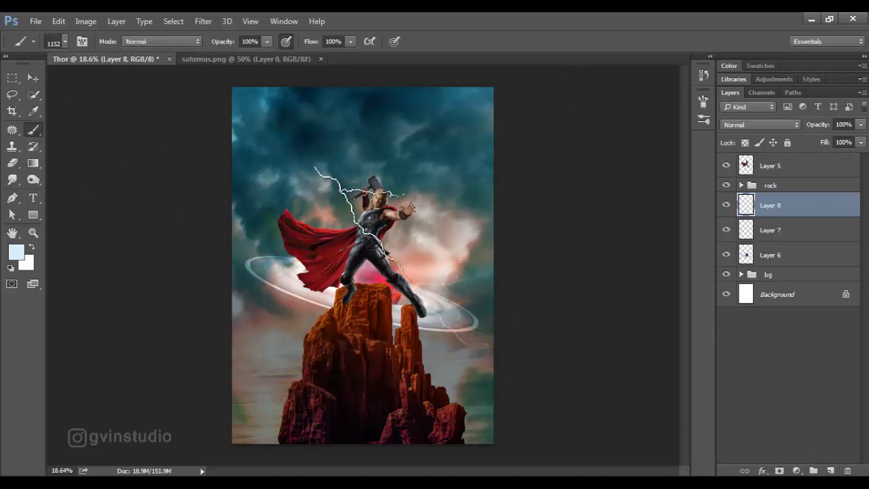
pyautogui.rightClick(385, 229)
pyautogui.click(444, 367)
pyautogui.click(538, 43)
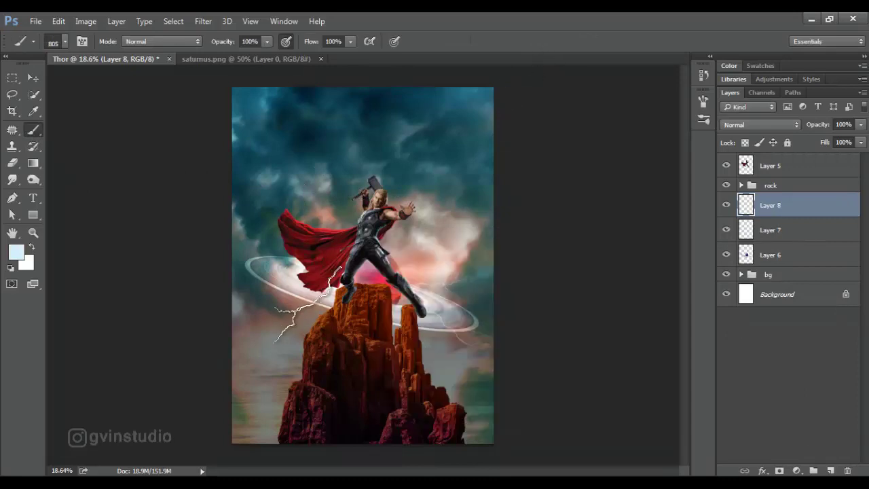
pyautogui.click(301, 316)
pyautogui.click(33, 77)
pyautogui.moveTo(365, 289); pyautogui.dragTo(372, 299)
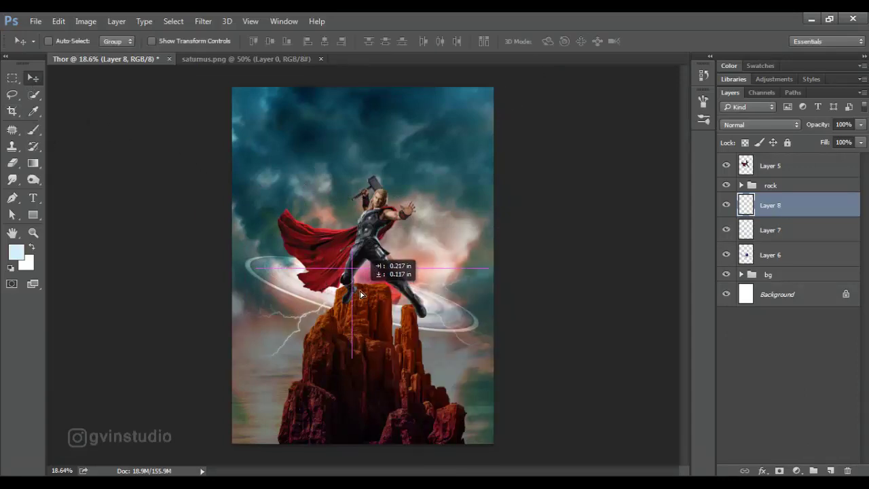
pyautogui.click(767, 261)
pyautogui.moveTo(566, 267); pyautogui.dragTo(571, 268)
pyautogui.click(770, 205)
# On another new layer, place a lightning bolt beside Thor's raised hand.
pyautogui.click(830, 470)
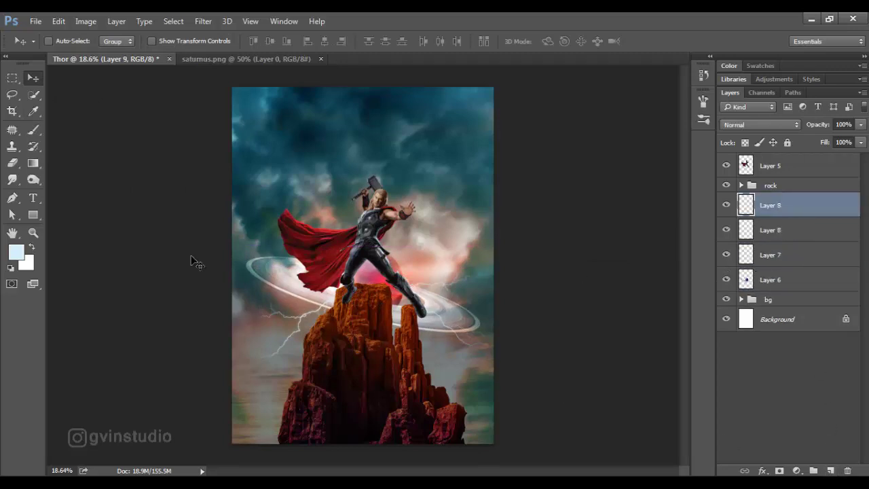
pyautogui.press('b')
pyautogui.rightClick(307, 216)
pyautogui.press('Return')
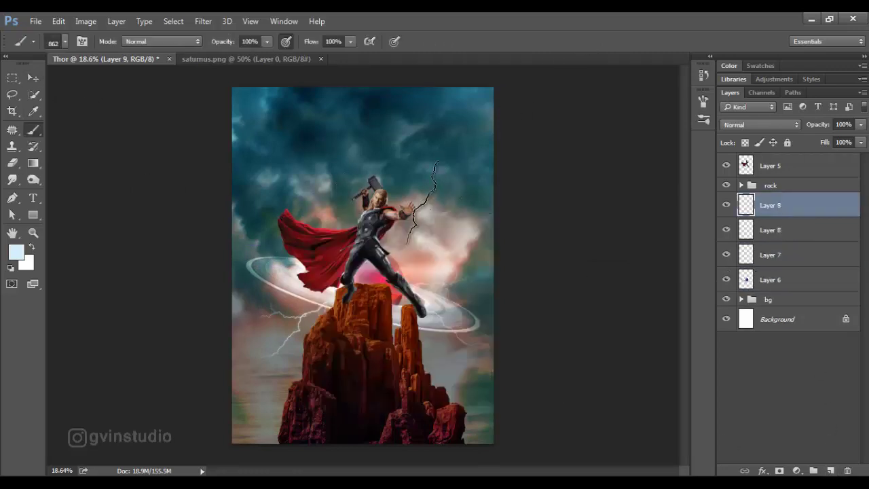
pyautogui.hotkey('ctrl', 't')
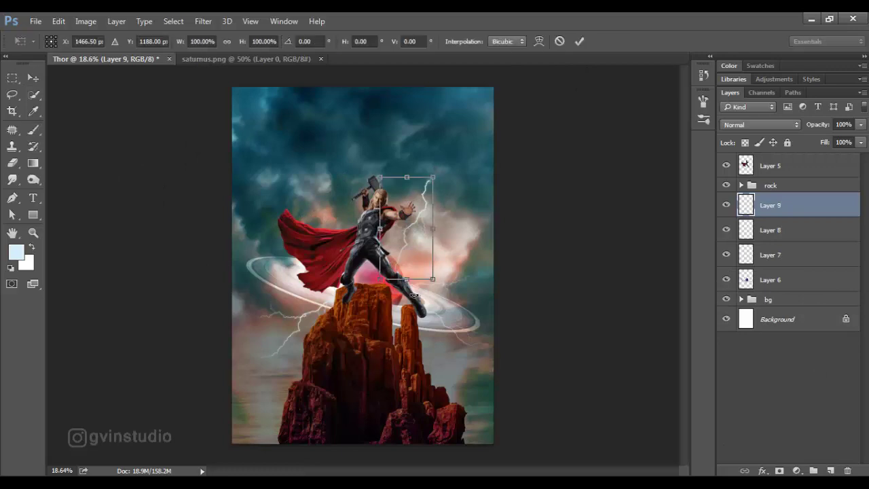
pyautogui.moveTo(425, 224); pyautogui.dragTo(436, 231)
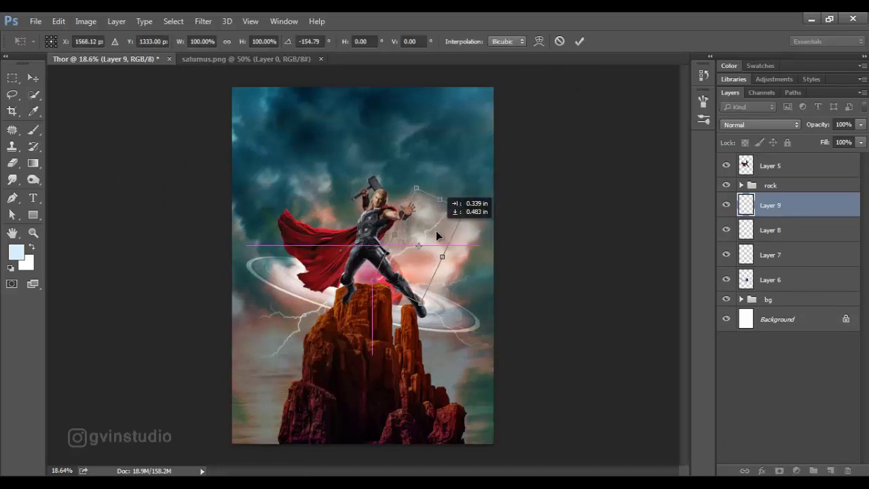
pyautogui.click(579, 40)
# Add a larger, inverted, angled bolt beside the cape, then an empty layer above the ring.
pyautogui.click(832, 470)
pyautogui.rightClick(329, 197)
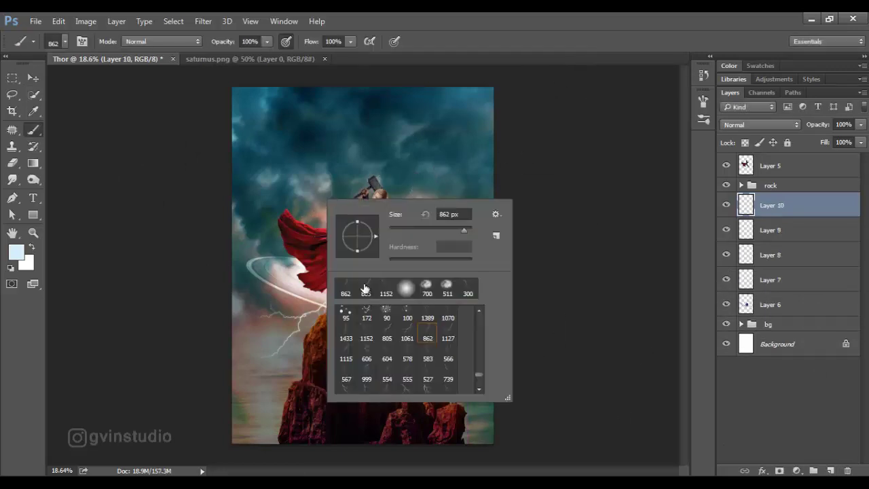
pyautogui.click(428, 379)
pyautogui.click(595, 89)
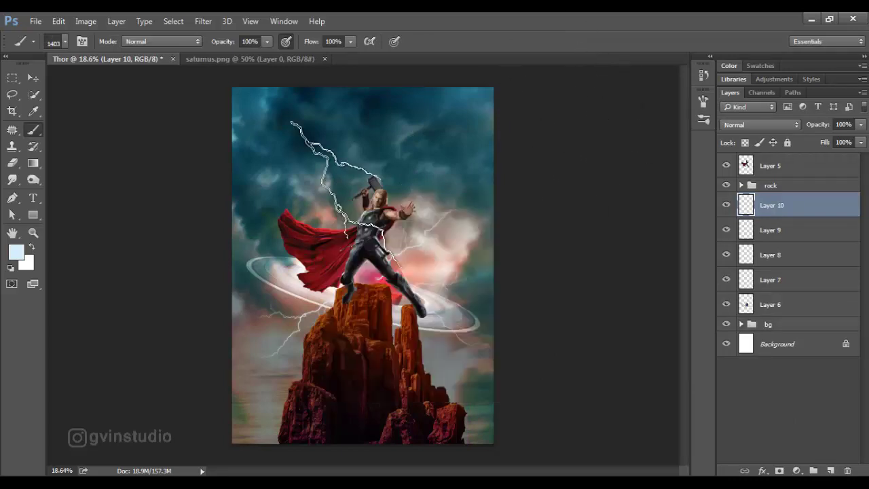
pyautogui.click(330, 182)
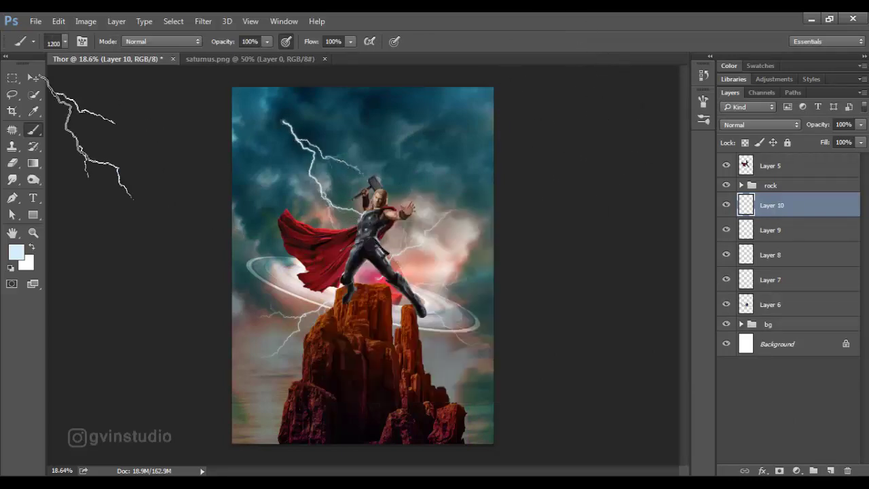
pyautogui.click(32, 78)
pyautogui.hotkey('ctrl', 't')
pyautogui.moveTo(272, 219)
pyautogui.mouseDown()
pyautogui.moveTo(347, 131)
pyautogui.moveTo(330, 165)
pyautogui.mouseUp()
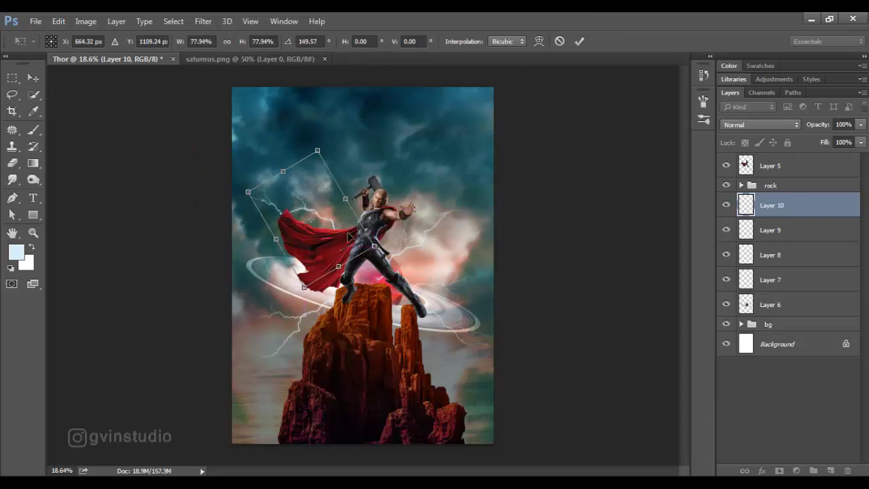
pyautogui.moveTo(570, 199); pyautogui.dragTo(559, 101)
pyautogui.click(579, 41)
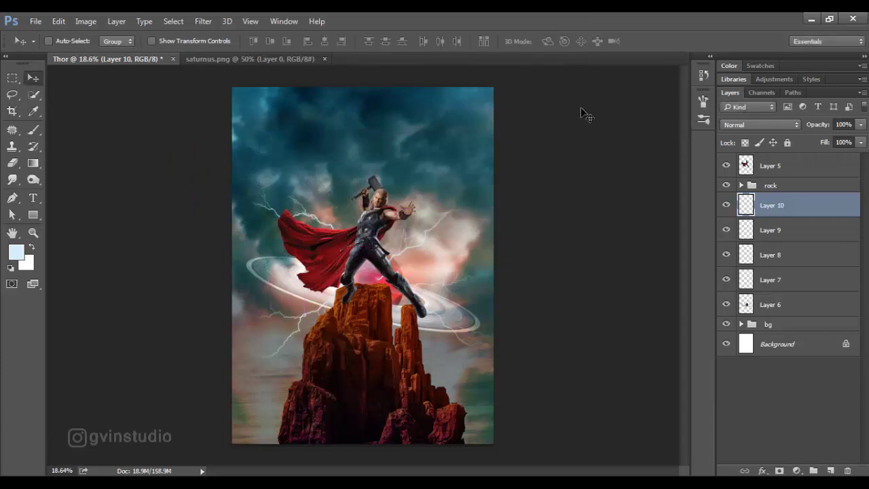
pyautogui.click(784, 307)
pyautogui.click(831, 470)
# Paint an enlarged soft Color Dodge glow behind Thor's legs at reduced opacity.
pyautogui.rightClick(304, 218)
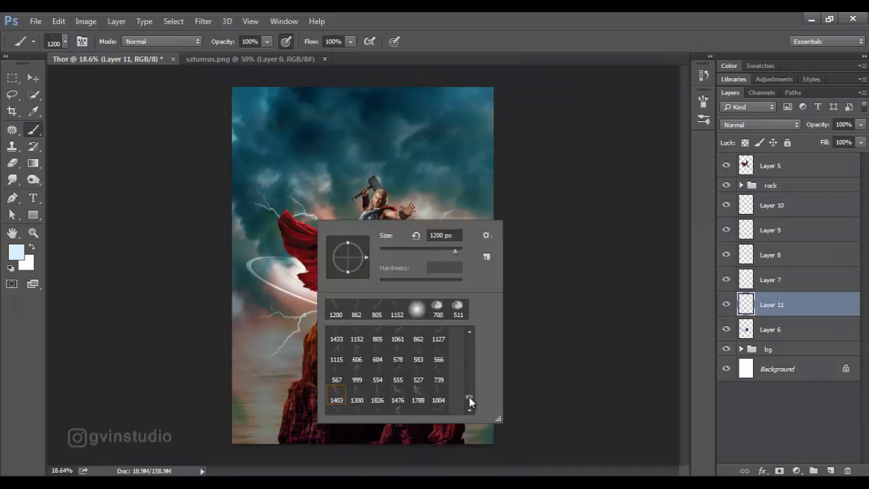
pyautogui.click(417, 306)
pyautogui.press('Return')
pyautogui.press('[')
pyautogui.press('[')
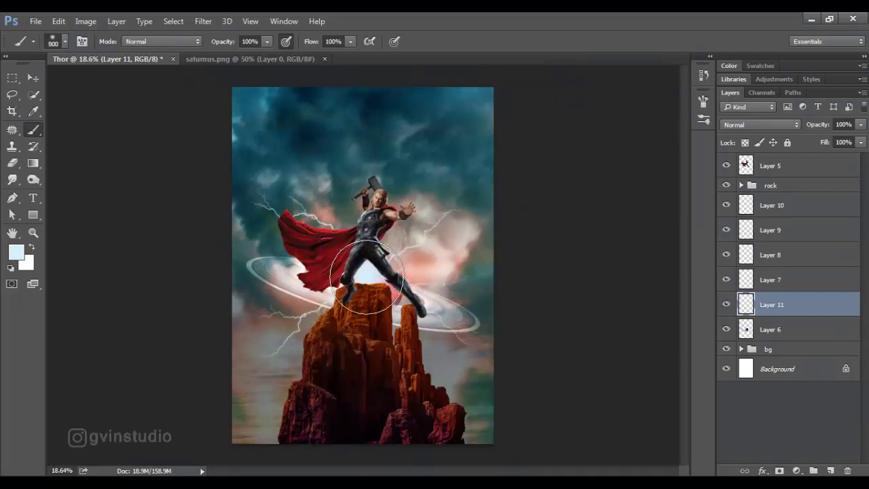
pyautogui.click(761, 125)
pyautogui.click(743, 223)
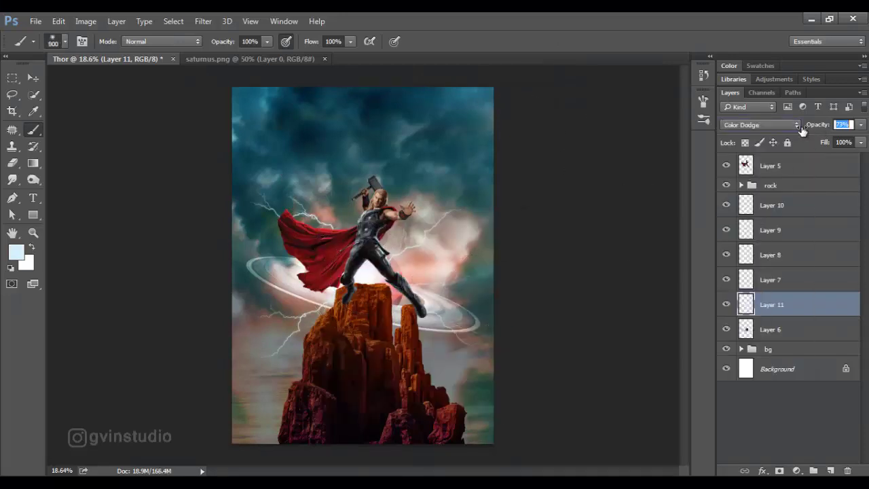
pyautogui.moveTo(802, 130); pyautogui.dragTo(792, 134)
pyautogui.press('v')
pyautogui.hotkey('ctrl', 't')
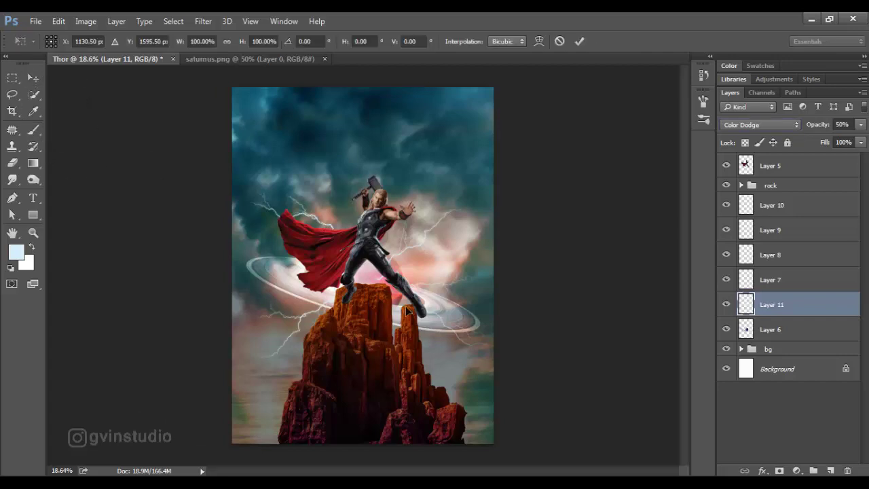
pyautogui.moveTo(445, 363)
pyautogui.mouseDown()
pyautogui.moveTo(499, 406)
pyautogui.moveTo(442, 326)
pyautogui.mouseUp()
pyautogui.press('Return')
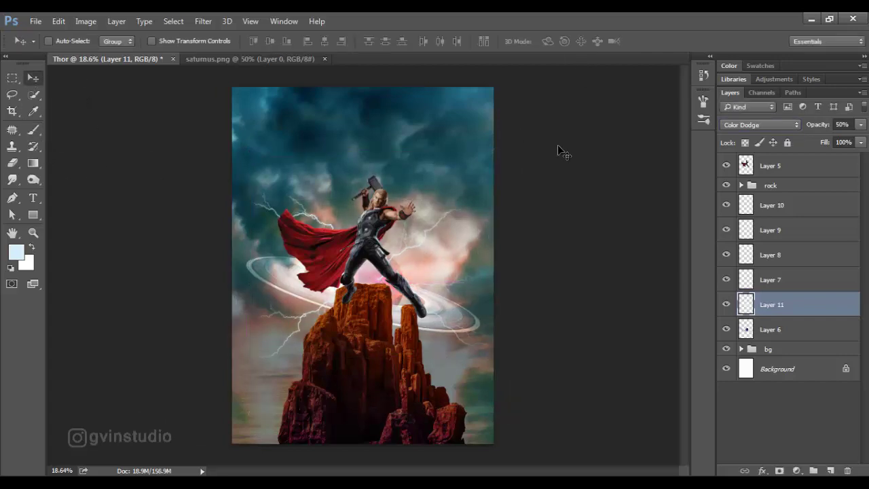
# Show the Layer 8 bolt, reposition Layer 9, and rotate Layer 10 about 2.9°.
pyautogui.click(726, 255)
pyautogui.click(774, 230)
pyautogui.moveTo(466, 263); pyautogui.dragTo(484, 239)
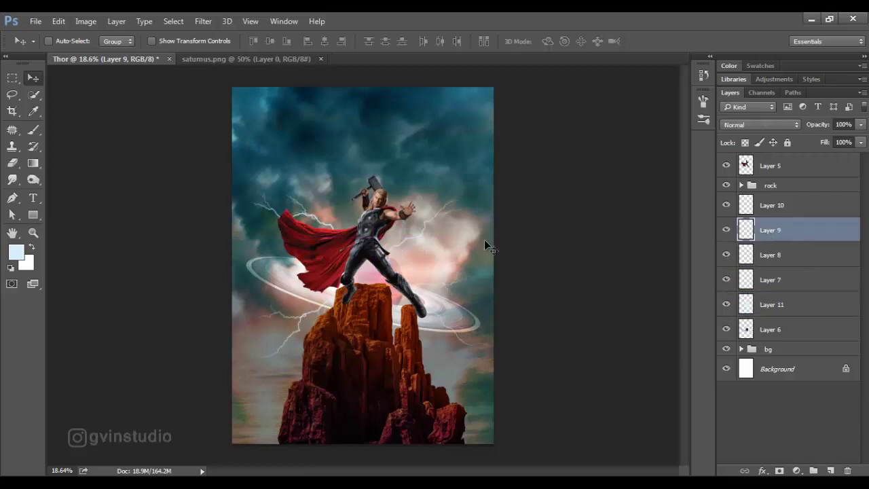
pyautogui.hotkey('ctrl', 't')
pyautogui.press('Return')
pyautogui.moveTo(523, 200); pyautogui.dragTo(527, 201)
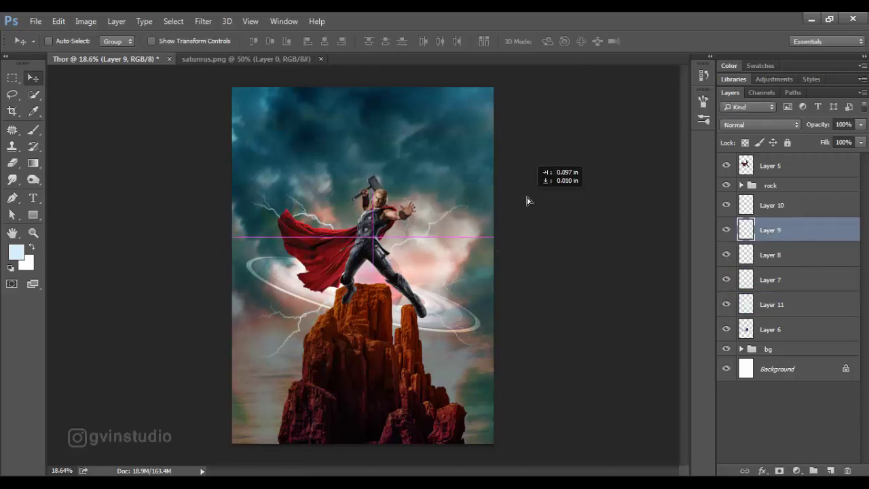
pyautogui.click(747, 205)
pyautogui.hotkey('ctrl', 't')
pyautogui.moveTo(453, 245); pyautogui.dragTo(453, 254)
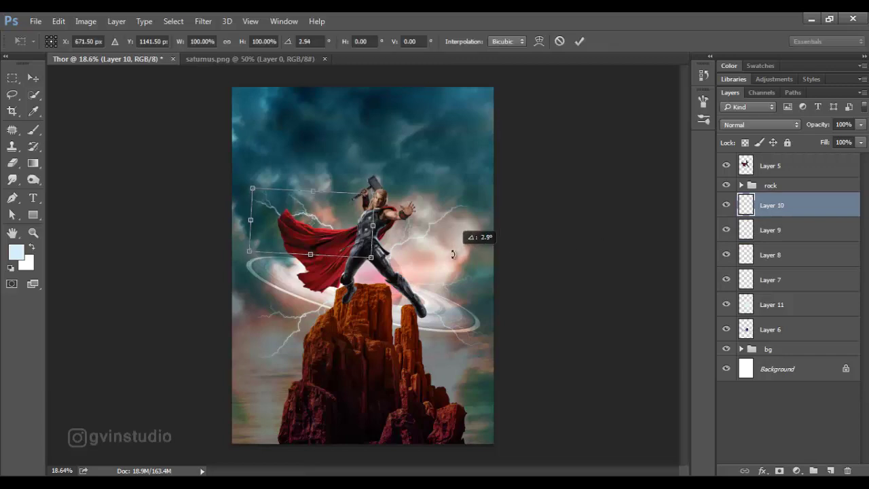
pyautogui.press('Return')
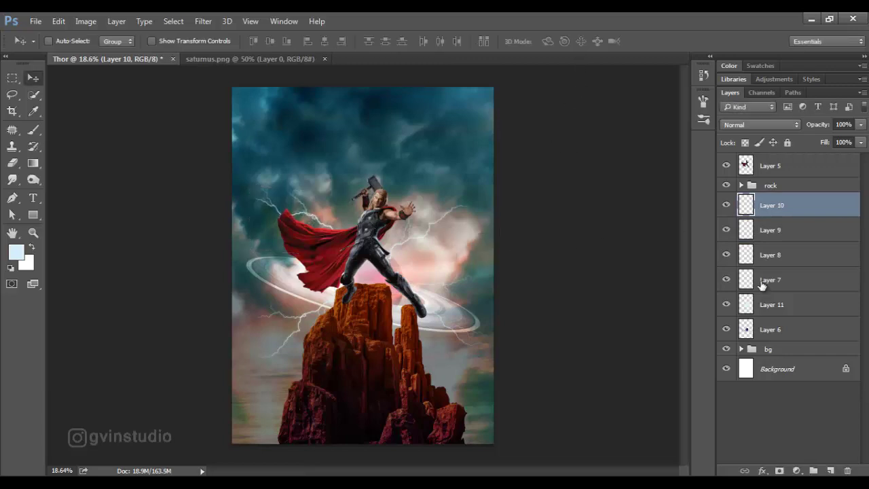
pyautogui.keyDown('shift'); pyautogui.click(774, 306); pyautogui.keyUp('shift')
# Group the selected lightning layers and name the group 'thunder'.
pyautogui.hotkey('ctrl', 'g')
pyautogui.doubleClick(771, 201)
pyautogui.write('t')
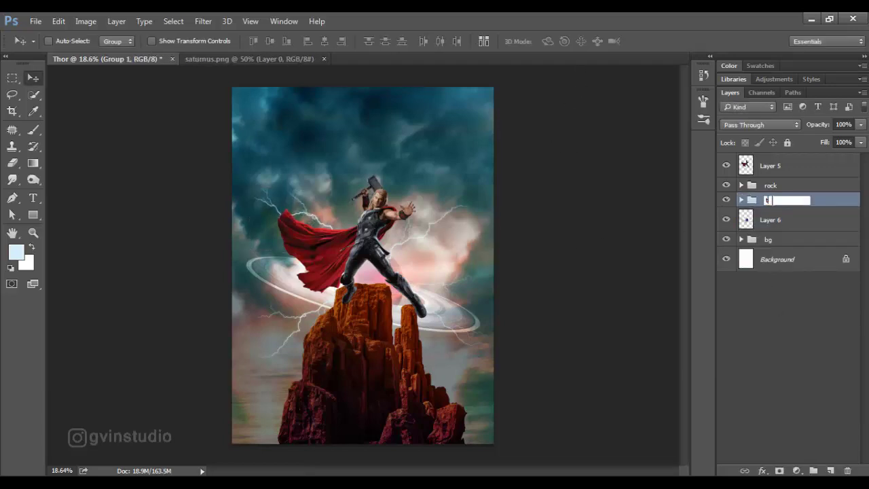
pyautogui.write('hunder')
pyautogui.press('Return')
# Give the thunder group a pale cyan Outer Glow effect.
pyautogui.click(762, 470)
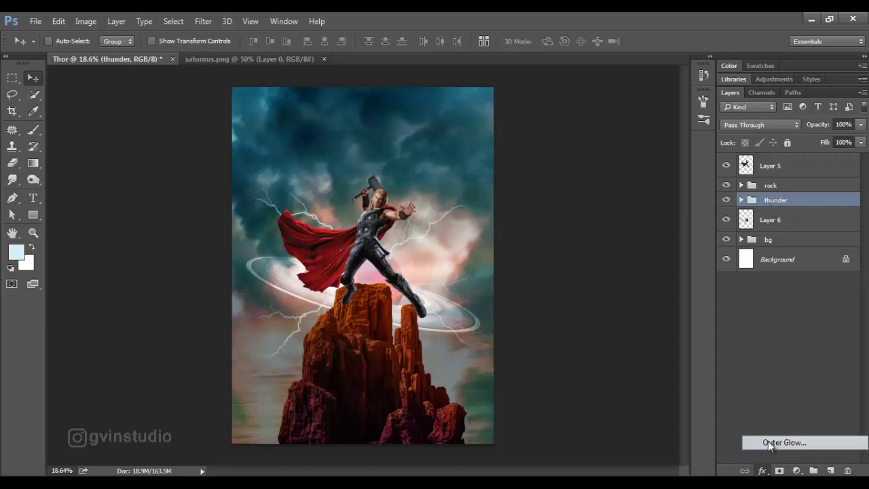
pyautogui.click(768, 440)
pyautogui.moveTo(479, 82); pyautogui.dragTo(610, 89)
pyautogui.click(632, 180)
pyautogui.click(694, 292)
pyautogui.click(536, 213)
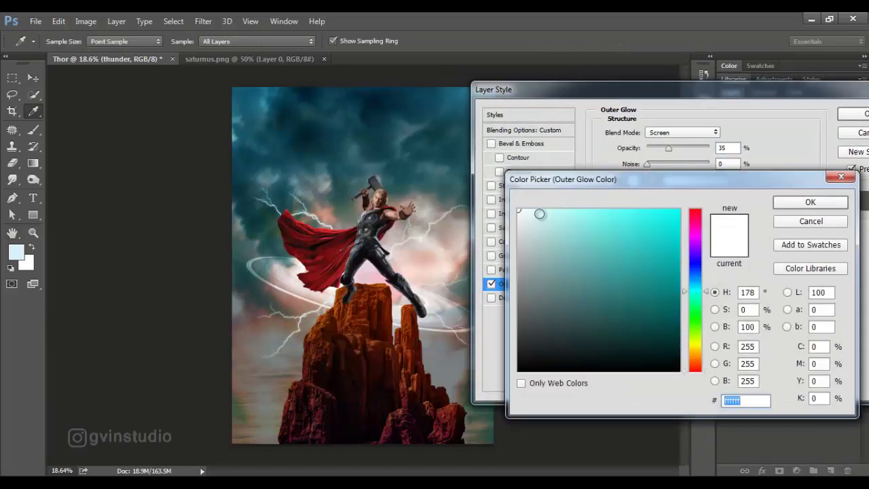
pyautogui.click(810, 201)
pyautogui.moveTo(662, 94); pyautogui.dragTo(608, 104)
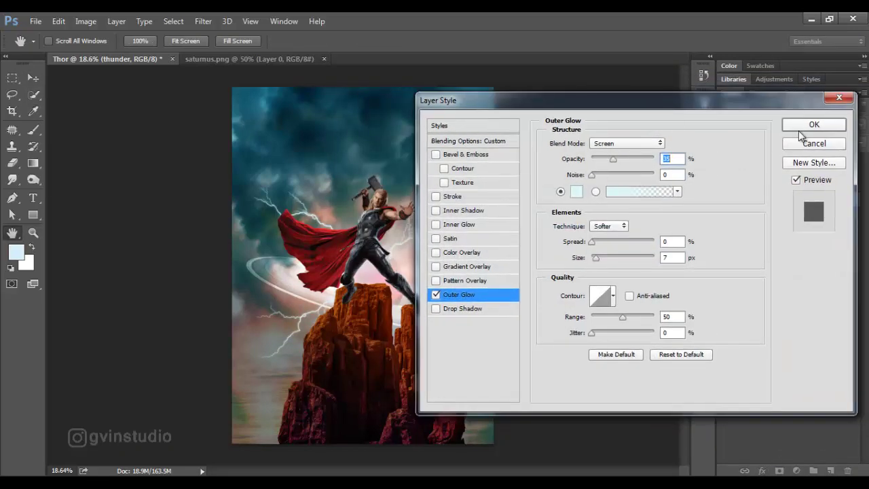
pyautogui.click(815, 123)
# Select Layer 2 in the bg group and sample dark teal colours from the sky.
pyautogui.scroll(-3, 411, 241)
pyautogui.scroll(3, 384, 249)
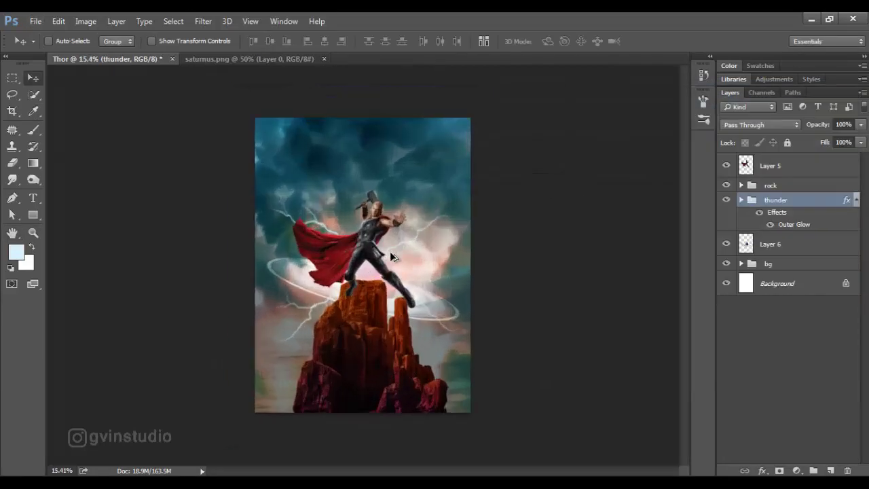
pyautogui.click(742, 263)
pyautogui.click(781, 358)
pyautogui.press('b')
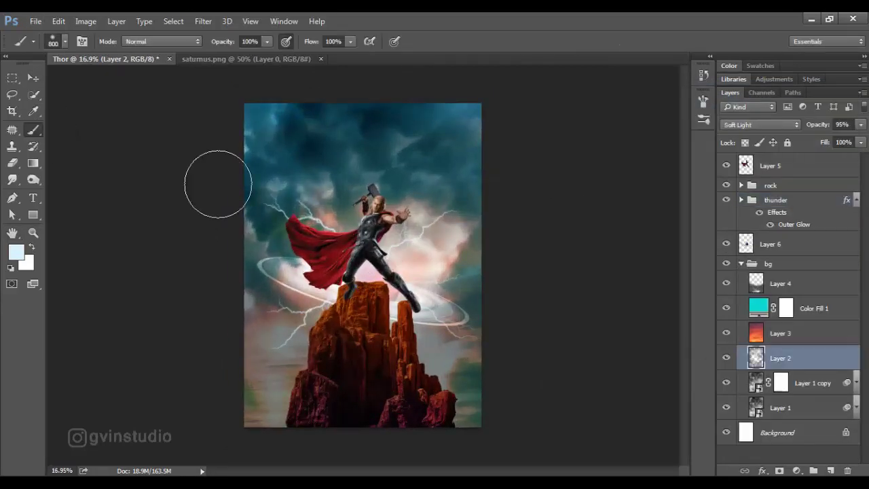
pyautogui.rightClick(277, 205)
pyautogui.press('Return')
pyautogui.keyDown('alt'); pyautogui.click(332, 146); pyautogui.keyUp('alt')
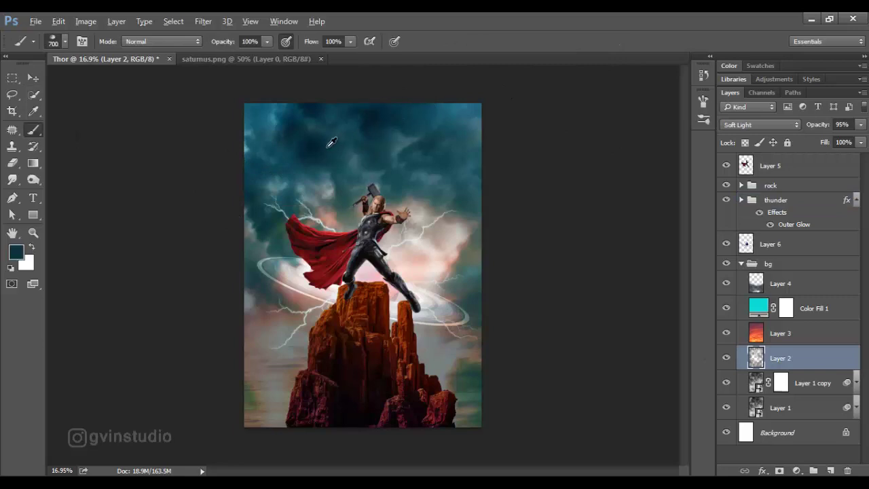
pyautogui.keyDown('alt'); pyautogui.click(305, 141); pyautogui.keyUp('alt')
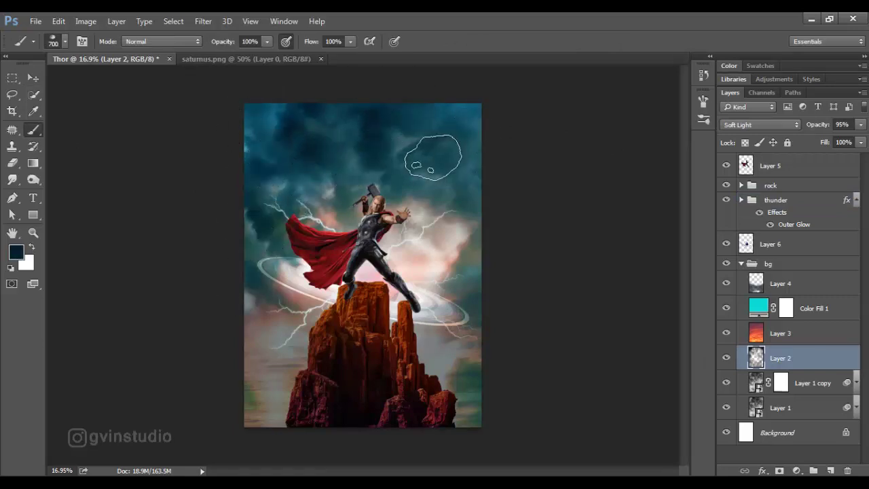
pyautogui.press('v')
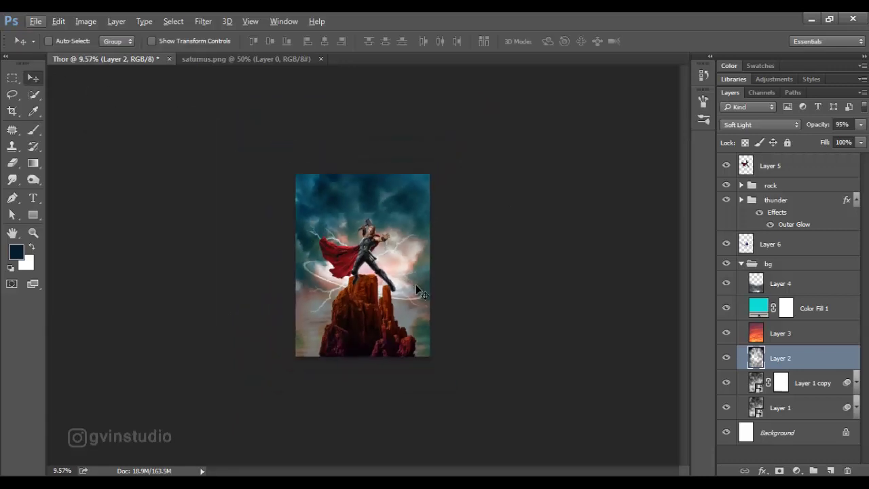
pyautogui.click(741, 264)
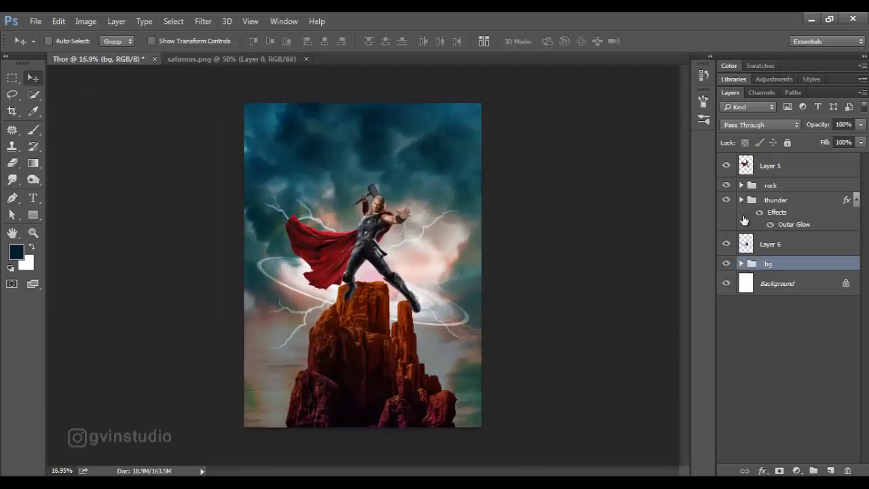
# Rename the ring layer (Layer 6) to 'planet' and select the Thor layer.
pyautogui.doubleClick(770, 244)
pyautogui.write('planet')
pyautogui.press('Return')
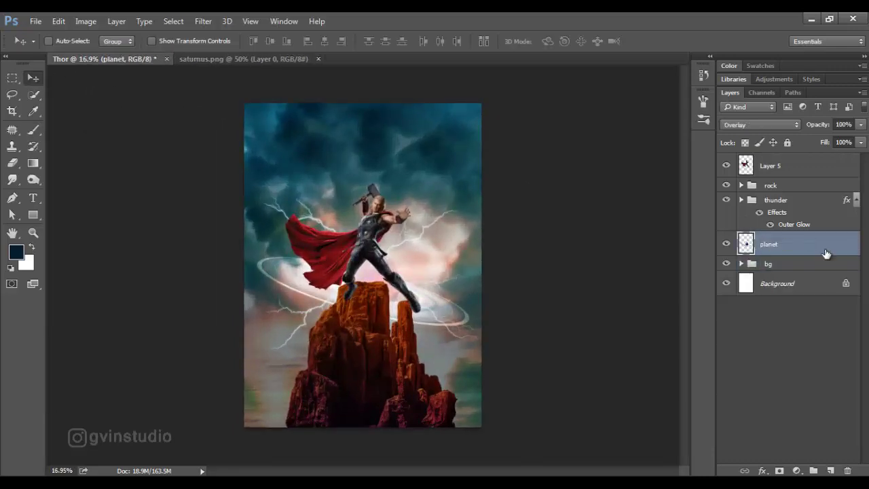
pyautogui.click(775, 173)
pyautogui.keyDown('alt'); pyautogui.scroll(3, 370, 251); pyautogui.keyUp('alt')
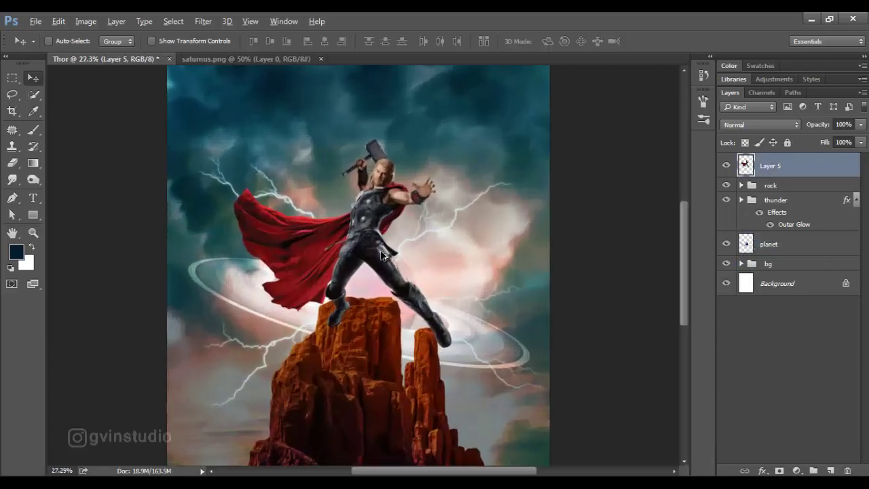
pyautogui.keyDown('alt'); pyautogui.scroll(2, 370, 251); pyautogui.keyUp('alt')
# Add a Hue/Saturation colorize (hue 232, saturation 42, lightness +5) with an inverted black mask.
pyautogui.click(796, 470)
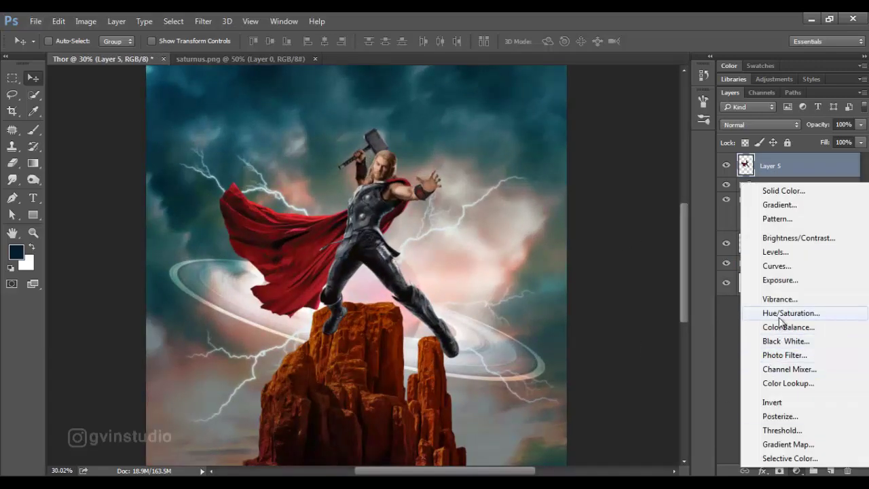
pyautogui.click(775, 311)
pyautogui.click(607, 367)
pyautogui.moveTo(548, 296); pyautogui.dragTo(638, 303)
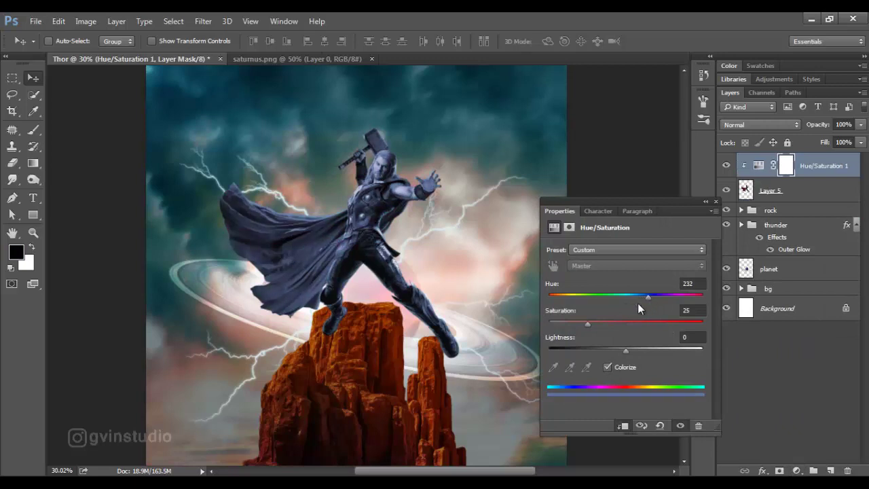
pyautogui.moveTo(632, 350); pyautogui.dragTo(629, 350)
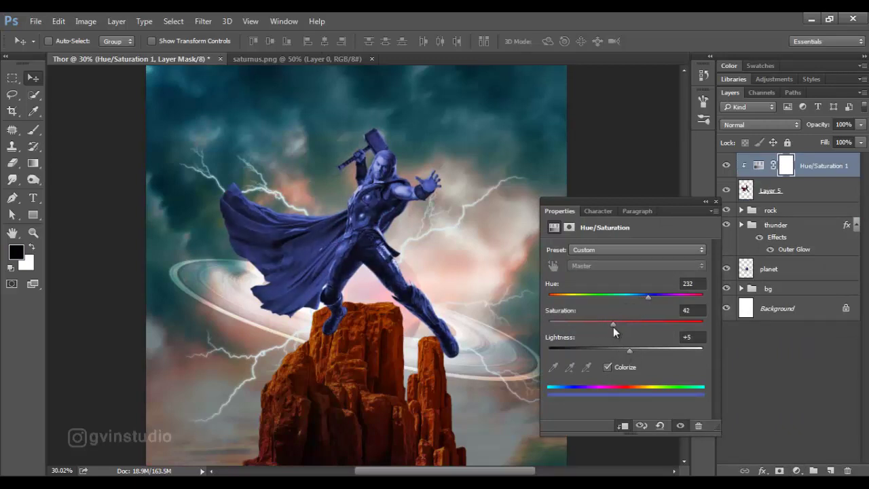
pyautogui.click(715, 203)
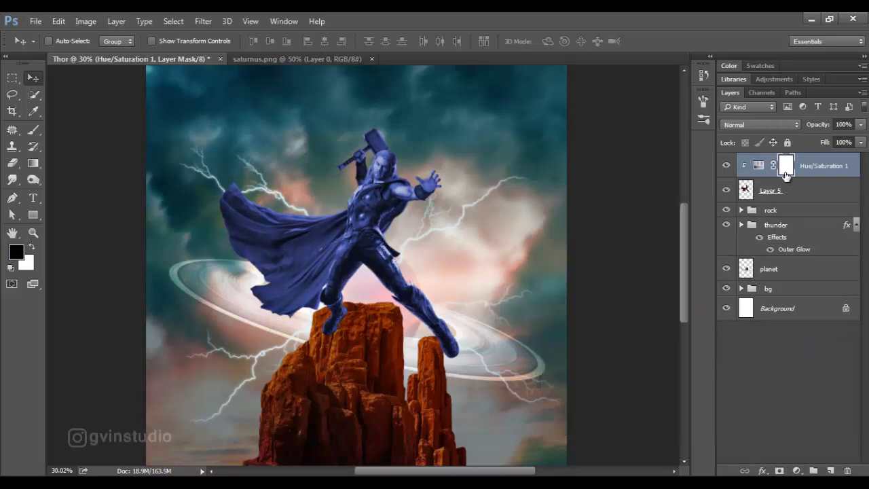
pyautogui.hotkey('ctrl', 'i')
pyautogui.scroll(3, 494, 286)
pyautogui.scroll(3, 482, 306)
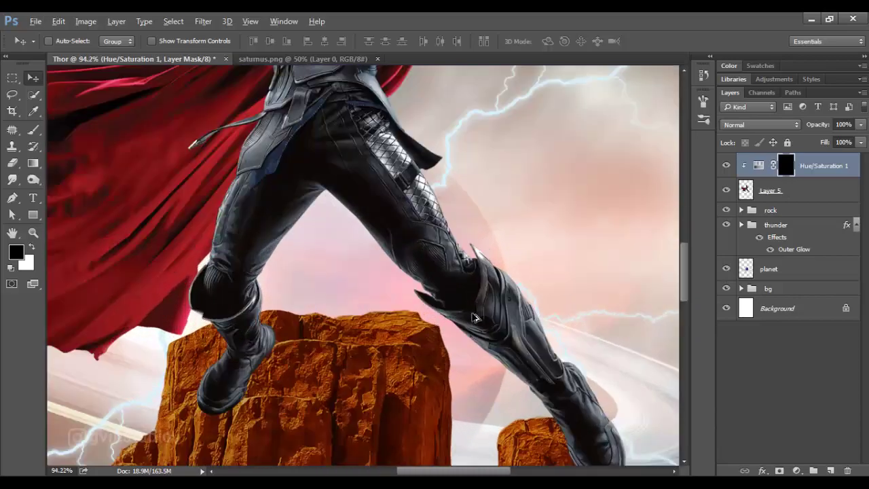
pyautogui.scroll(-2, 476, 315)
pyautogui.scroll(-2, 475, 315)
pyautogui.scroll(4, 481, 194)
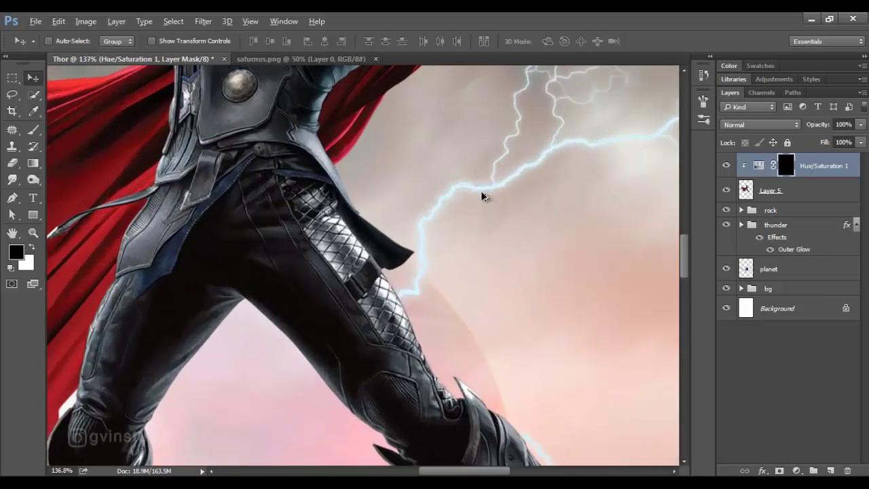
pyautogui.moveTo(481, 194); pyautogui.dragTo(592, 403)
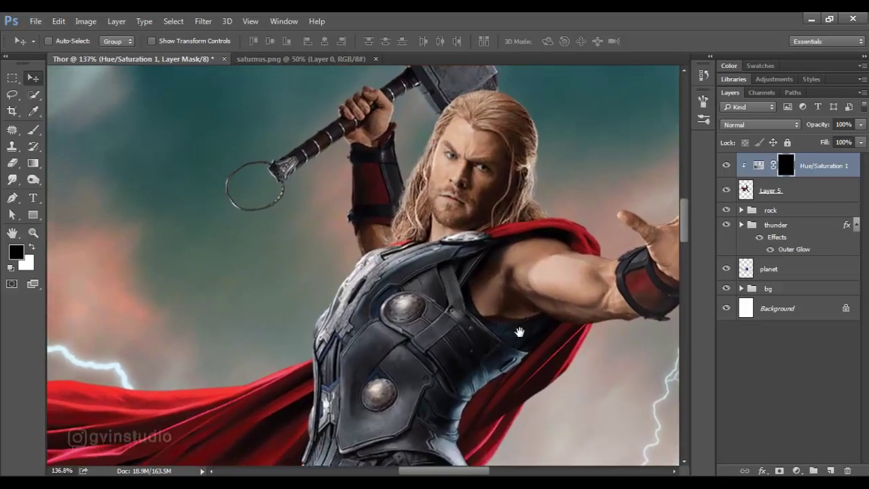
# Set up a smaller round 100 px brush at 93% flow, painting white on the mask.
pyautogui.scroll(2, 231, 245)
pyautogui.press('b')
pyautogui.rightClick(333, 242)
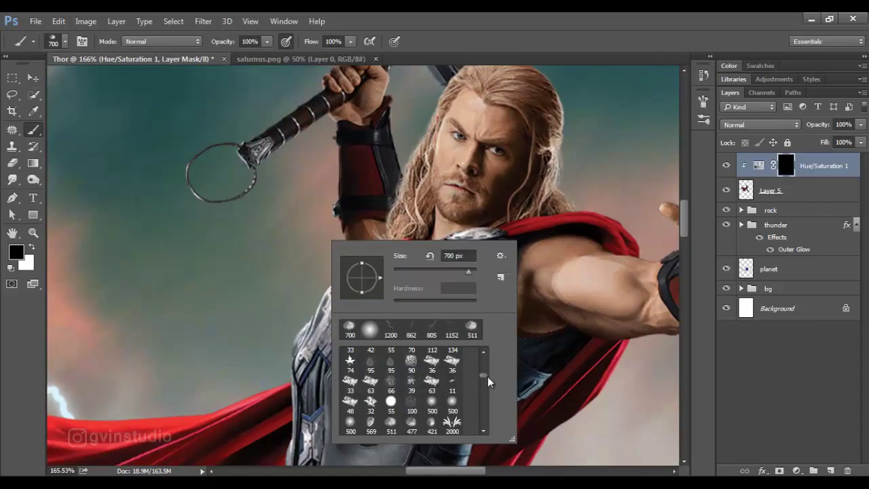
pyautogui.click(366, 357)
pyautogui.press('Return')
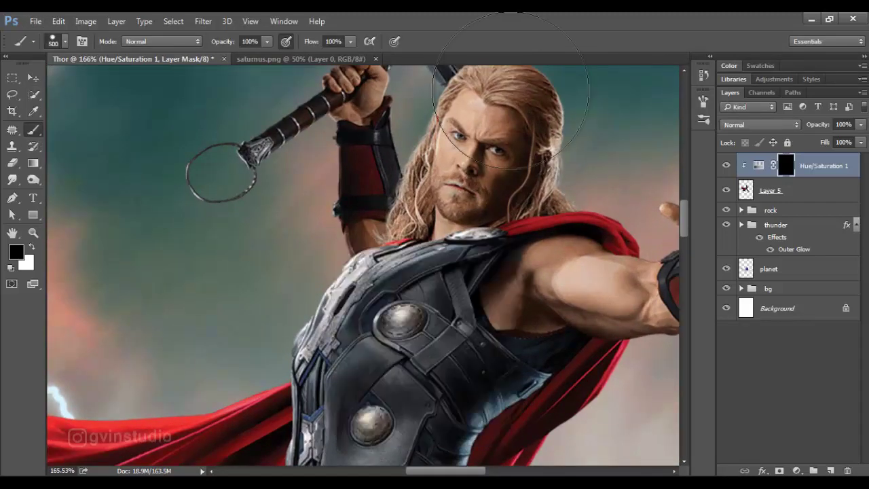
pyautogui.write('93')
pyautogui.write('89')
pyautogui.press('Return')
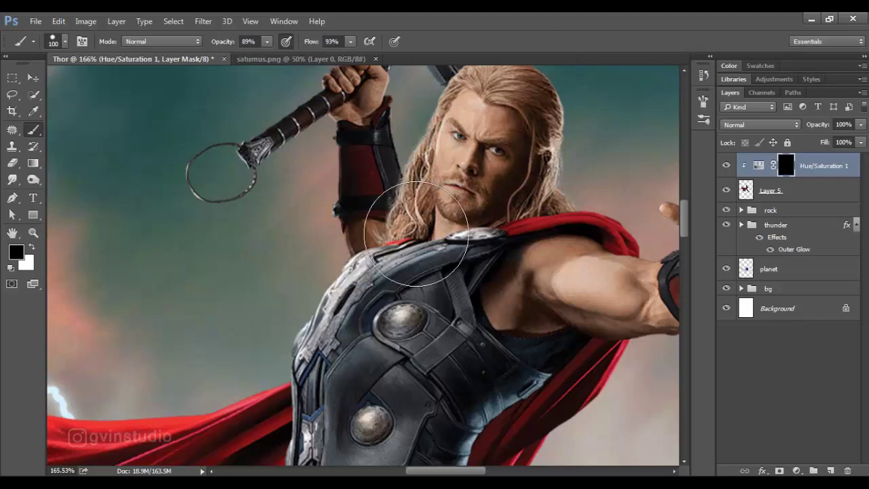
pyautogui.press('[')
pyautogui.press('[')
pyautogui.press('[')
pyautogui.press('x')
# Paint the blue tint over the shoulder armor, left armor edge strip and pauldron edge.
pyautogui.moveTo(403, 265); pyautogui.dragTo(435, 252)
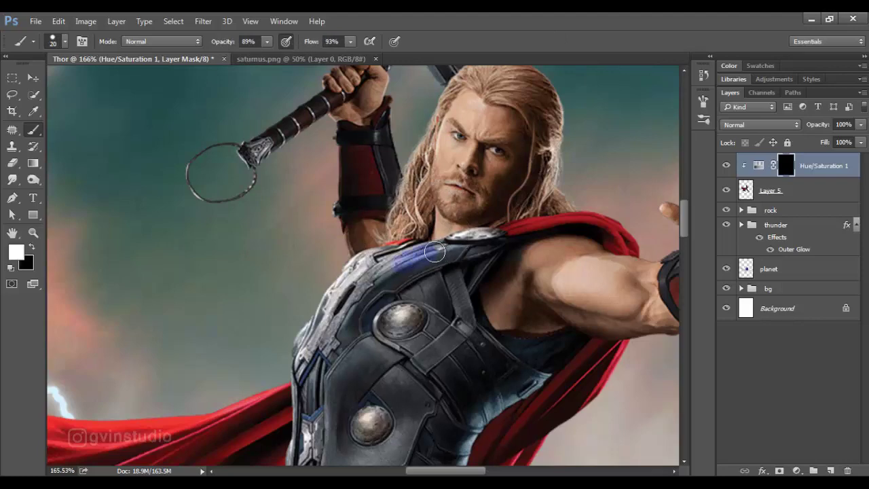
pyautogui.scroll(3, 400, 271)
pyautogui.press('[')
pyautogui.press('[')
pyautogui.press('[')
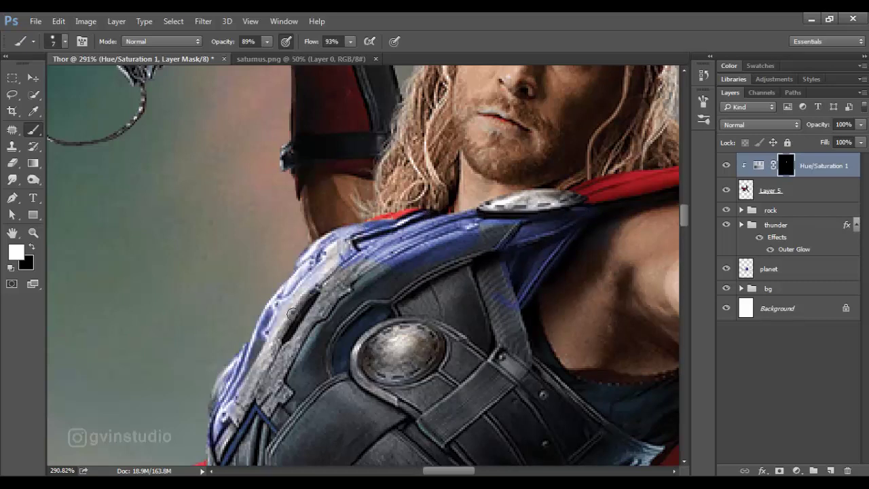
pyautogui.moveTo(292, 313)
pyautogui.mouseDown()
pyautogui.moveTo(355, 258)
pyautogui.moveTo(402, 291)
pyautogui.moveTo(471, 310)
pyautogui.moveTo(485, 237)
pyautogui.moveTo(500, 290)
pyautogui.moveTo(480, 381)
pyautogui.moveTo(343, 390)
pyautogui.moveTo(384, 308)
pyautogui.moveTo(440, 311)
pyautogui.moveTo(296, 319)
pyautogui.moveTo(297, 403)
pyautogui.mouseUp()
pyautogui.press(']')
pyautogui.moveTo(364, 410); pyautogui.dragTo(417, 250)
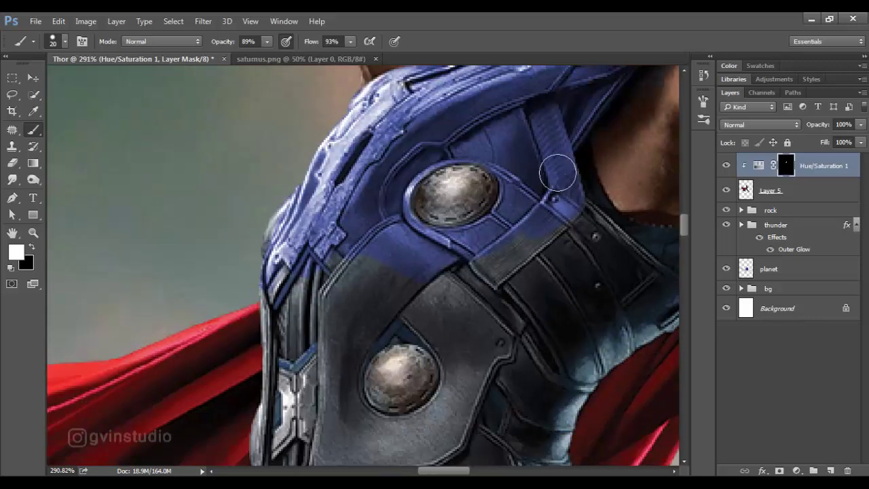
pyautogui.moveTo(282, 322)
pyautogui.mouseDown()
pyautogui.moveTo(270, 463)
pyautogui.moveTo(295, 345)
pyautogui.moveTo(272, 456)
pyautogui.moveTo(343, 339)
pyautogui.moveTo(429, 309)
pyautogui.moveTo(485, 254)
pyautogui.moveTo(398, 183)
pyautogui.moveTo(404, 239)
pyautogui.moveTo(469, 229)
pyautogui.moveTo(483, 269)
pyautogui.moveTo(601, 268)
pyautogui.moveTo(581, 207)
pyautogui.moveTo(535, 163)
pyautogui.moveTo(536, 202)
pyautogui.moveTo(442, 210)
pyautogui.moveTo(457, 113)
pyautogui.mouseUp()
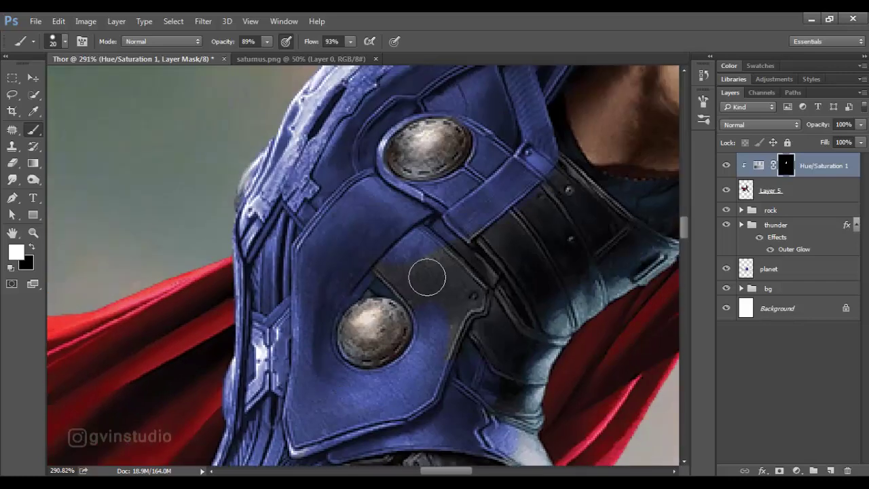
pyautogui.moveTo(534, 106); pyautogui.dragTo(427, 276)
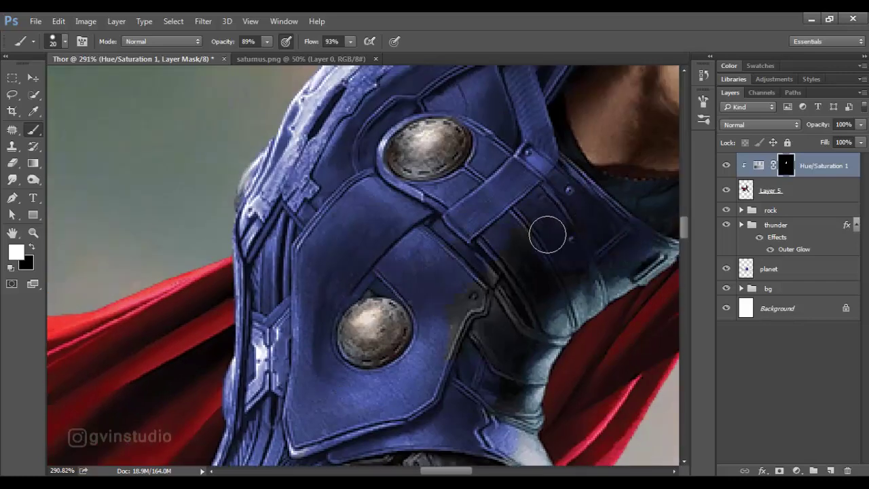
pyautogui.moveTo(520, 305); pyautogui.dragTo(445, 266)
pyautogui.moveTo(398, 301)
pyautogui.mouseDown()
pyautogui.moveTo(439, 314)
pyautogui.moveTo(509, 252)
pyautogui.moveTo(465, 292)
pyautogui.moveTo(365, 239)
pyautogui.mouseUp()
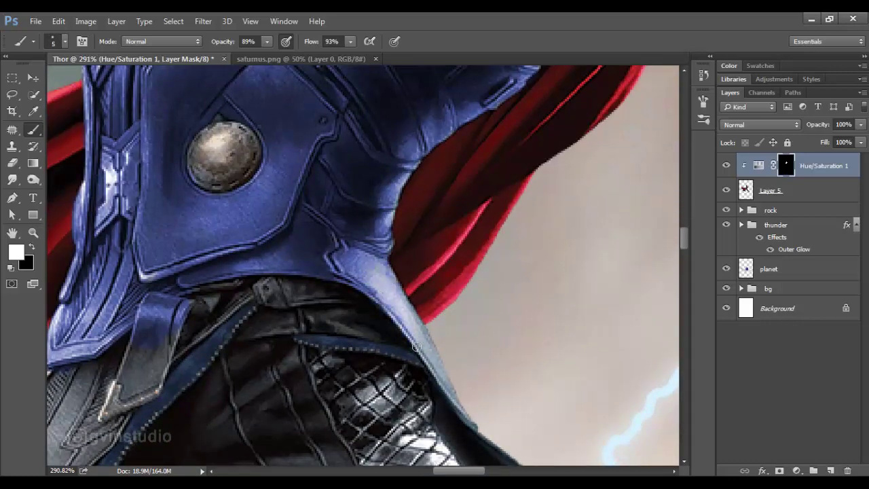
# Tint the grey straps, lower armor plate and strip below the strap blue.
pyautogui.moveTo(377, 276)
pyautogui.mouseDown()
pyautogui.moveTo(523, 194)
pyautogui.moveTo(375, 167)
pyautogui.mouseUp()
pyautogui.press(']')
pyautogui.press(']')
pyautogui.press(']')
pyautogui.moveTo(349, 220); pyautogui.dragTo(322, 261)
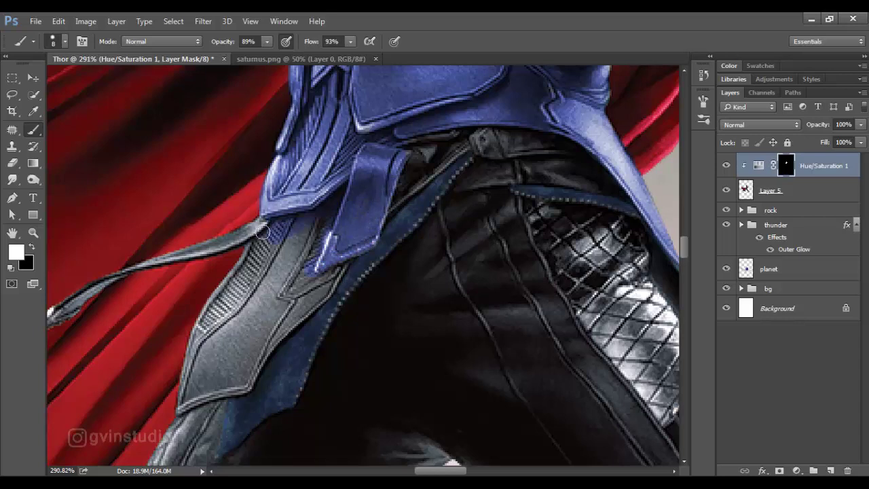
pyautogui.moveTo(194, 356)
pyautogui.mouseDown()
pyautogui.moveTo(296, 315)
pyautogui.moveTo(294, 281)
pyautogui.mouseUp()
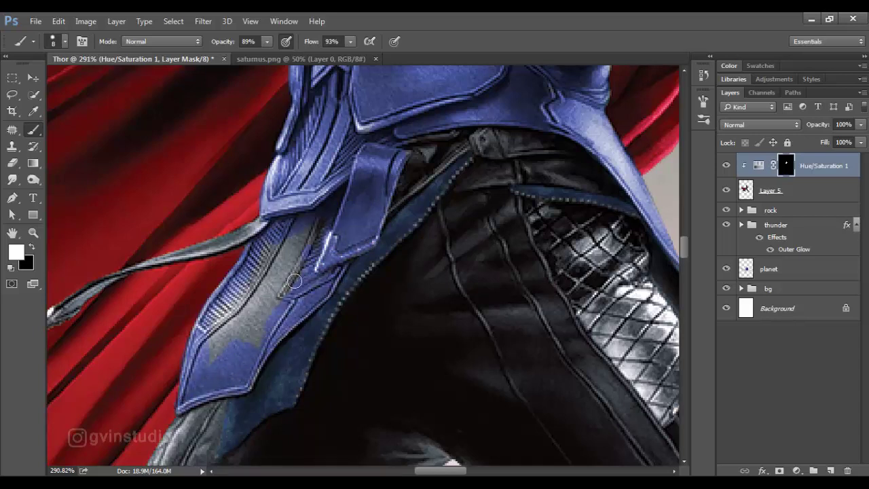
pyautogui.moveTo(313, 227); pyautogui.dragTo(253, 340)
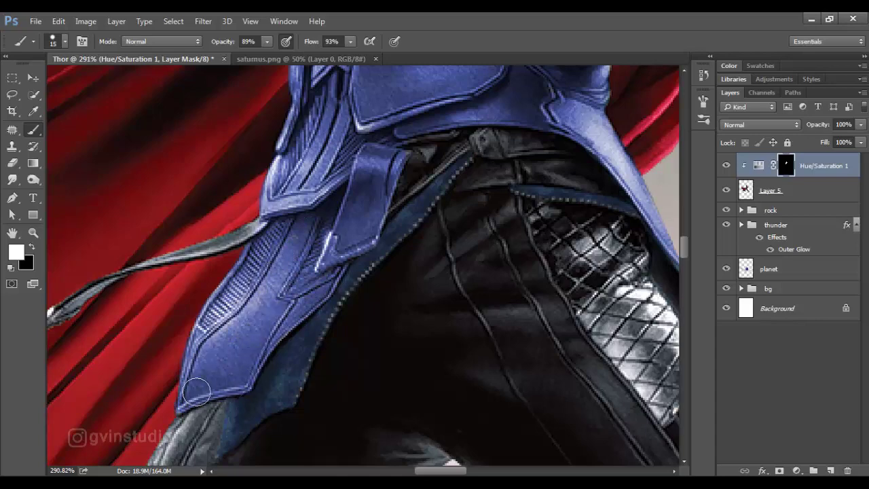
pyautogui.press('[')
pyautogui.moveTo(260, 236); pyautogui.dragTo(204, 250)
# Paint blue onto the boot, including its dark upper part.
pyautogui.hscroll(-5, 417, 261)
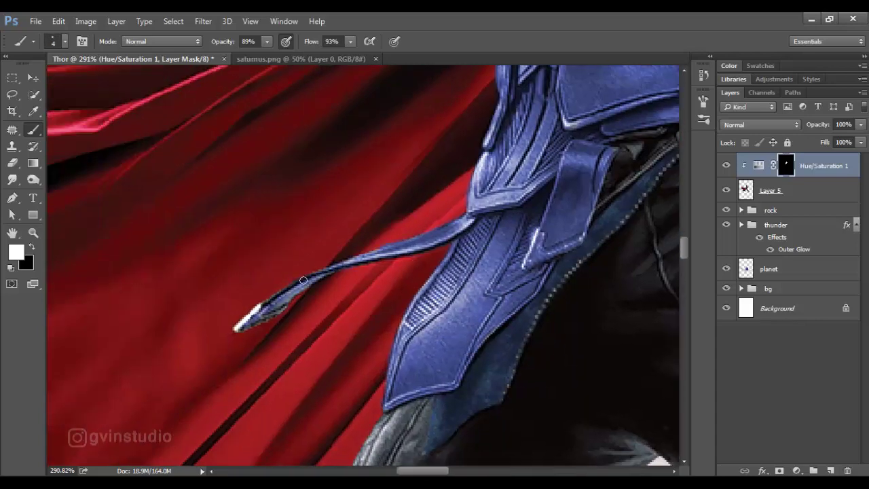
pyautogui.scroll(-3, 252, 320)
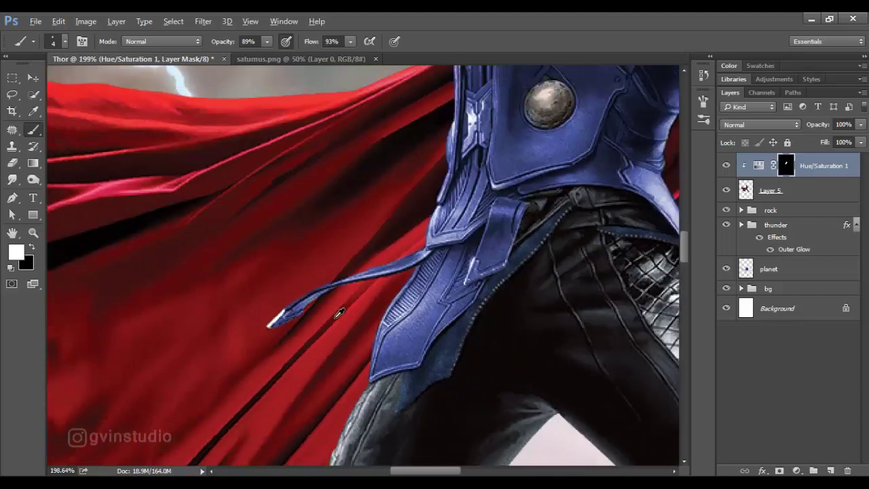
pyautogui.scroll(-3, 326, 326)
pyautogui.scroll(-2, 353, 332)
pyautogui.scroll(4, 383, 339)
pyautogui.scroll(3, 383, 339)
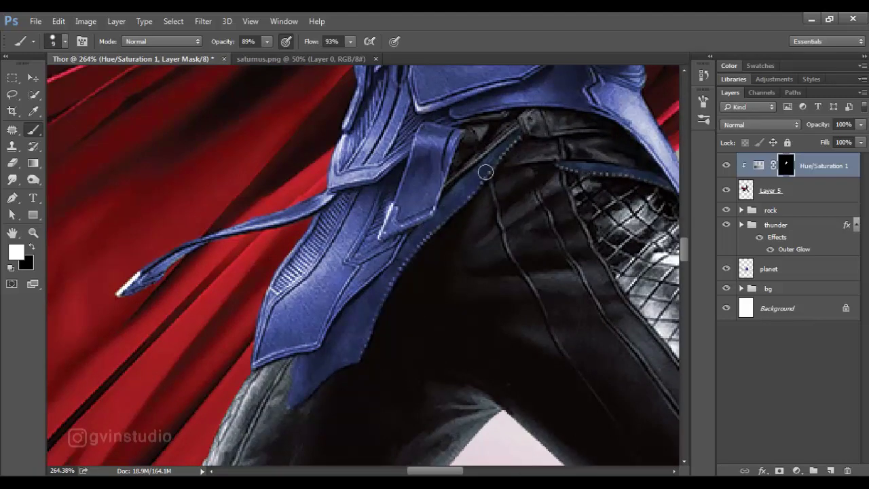
pyautogui.scroll(-3, 517, 138)
pyautogui.scroll(2, 539, 192)
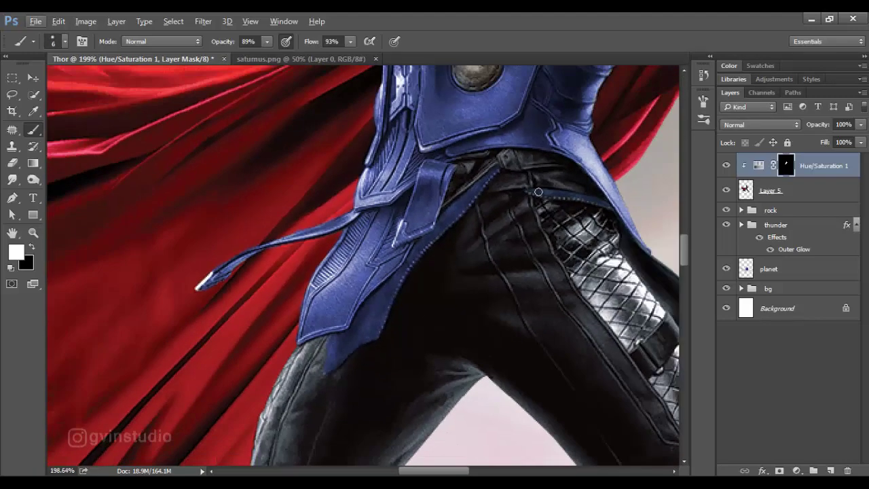
pyautogui.scroll(-2, 610, 205)
pyautogui.scroll(-2, 543, 285)
pyautogui.scroll(-2, 476, 373)
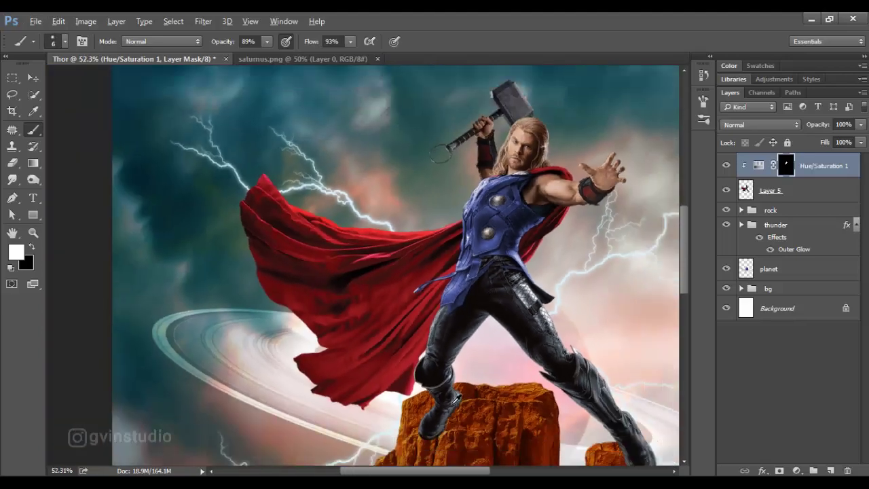
pyautogui.scroll(7, 453, 407)
pyautogui.scroll(1, 445, 357)
pyautogui.moveTo(434, 306)
pyautogui.mouseDown()
pyautogui.moveTo(435, 240)
pyautogui.moveTo(383, 194)
pyautogui.moveTo(285, 304)
pyautogui.moveTo(427, 355)
pyautogui.moveTo(301, 320)
pyautogui.moveTo(446, 237)
pyautogui.moveTo(529, 87)
pyautogui.moveTo(455, 188)
pyautogui.moveTo(440, 359)
pyautogui.mouseUp()
pyautogui.press(']')
pyautogui.press(']')
pyautogui.moveTo(406, 234)
pyautogui.mouseDown()
pyautogui.moveTo(376, 235)
pyautogui.moveTo(476, 159)
pyautogui.moveTo(485, 77)
pyautogui.moveTo(447, 196)
pyautogui.mouseUp()
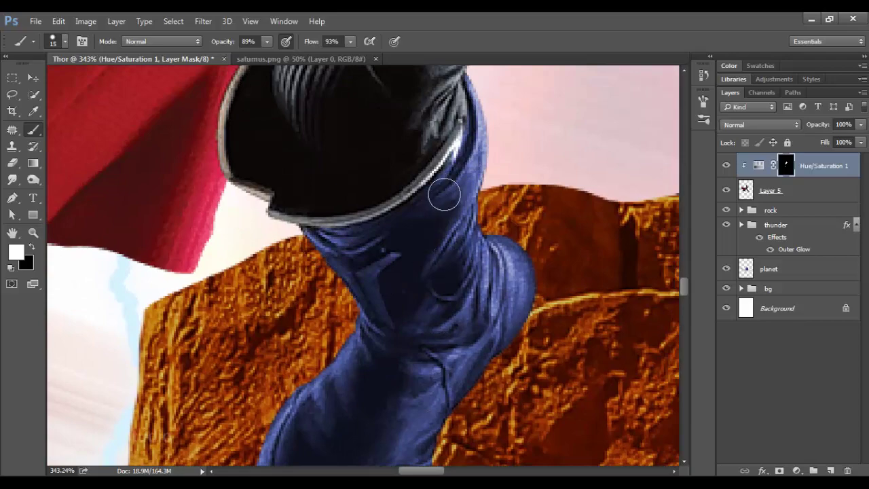
# Extend the blue tint along the boot's upper and lower edges and the lower leg armor.
pyautogui.scroll(-3, 444, 196)
pyautogui.scroll(-5, 435, 204)
pyautogui.scroll(5, 428, 218)
pyautogui.scroll(2, 425, 222)
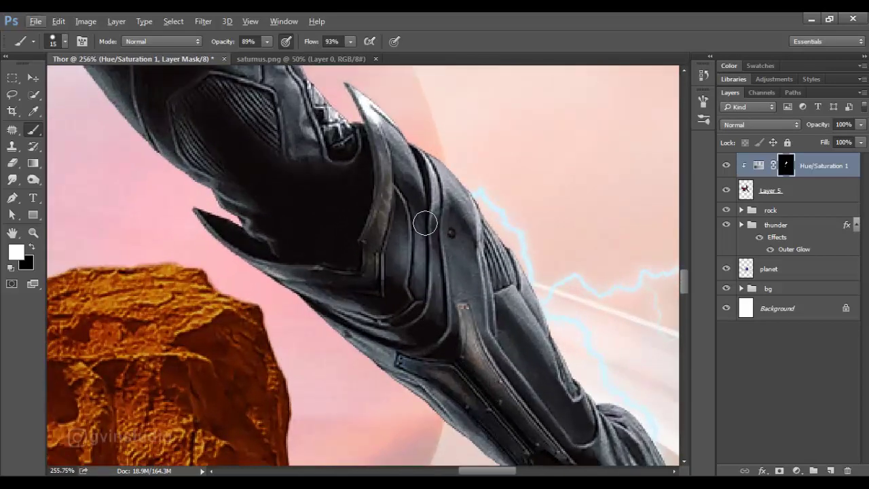
pyautogui.moveTo(418, 160); pyautogui.dragTo(388, 129)
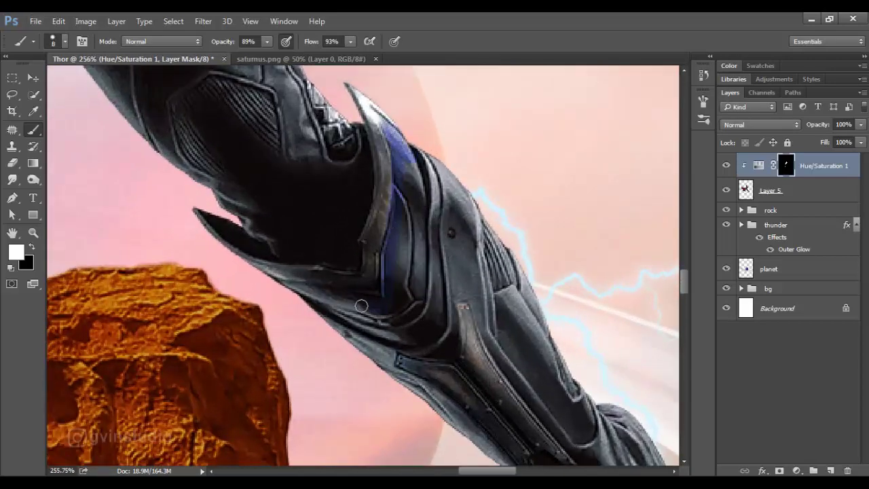
pyautogui.moveTo(362, 307); pyautogui.dragTo(360, 305)
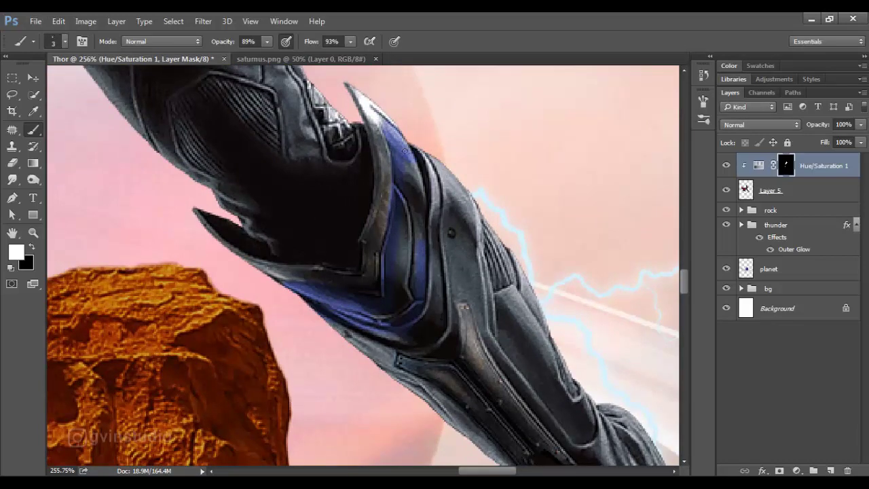
pyautogui.scroll(-3, 437, 214)
pyautogui.moveTo(430, 189)
pyautogui.mouseDown()
pyautogui.moveTo(412, 287)
pyautogui.moveTo(462, 349)
pyautogui.moveTo(488, 288)
pyautogui.moveTo(494, 379)
pyautogui.moveTo(549, 333)
pyautogui.moveTo(446, 258)
pyautogui.moveTo(530, 372)
pyautogui.mouseUp()
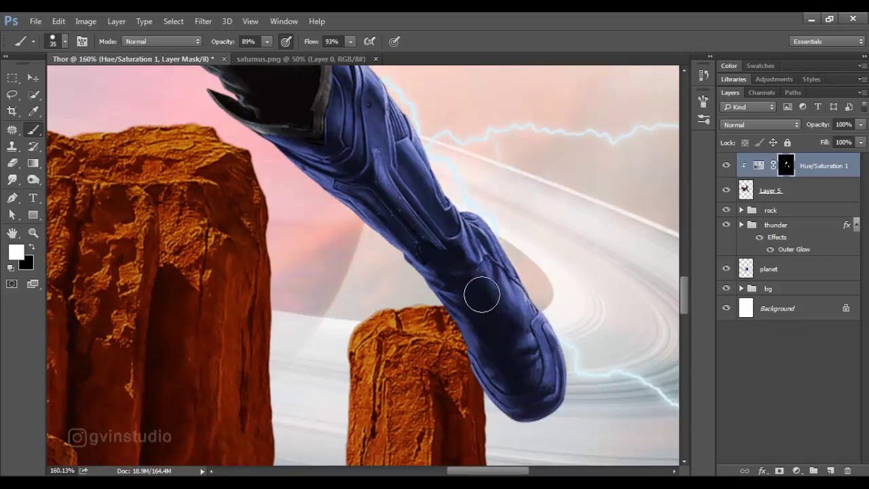
# Check the tinted figure and bring up the new adjustment layer list.
pyautogui.scroll(-3, 486, 326)
pyautogui.scroll(-3, 487, 369)
pyautogui.scroll(2, 488, 369)
pyautogui.scroll(2, 488, 369)
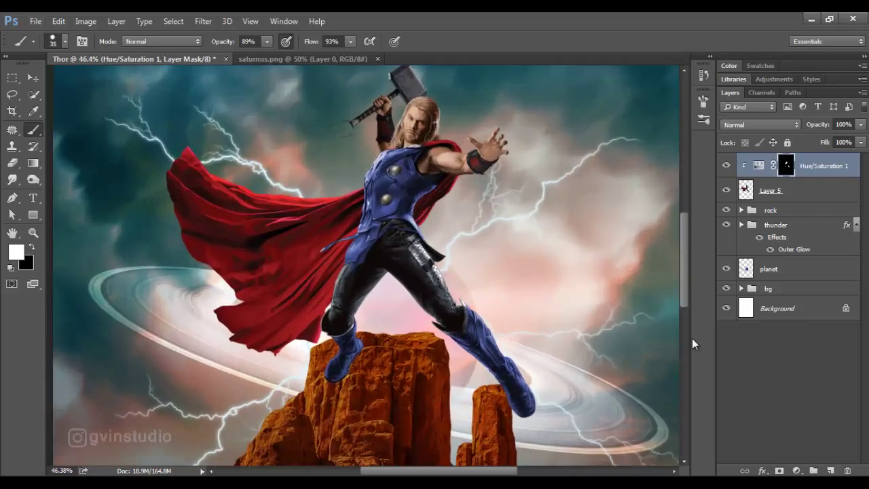
pyautogui.click(796, 471)
# Add a colorized Hue/Saturation layer shifted toward yellow, with its mask inverted to hide it.
pyautogui.click(791, 314)
pyautogui.click(608, 366)
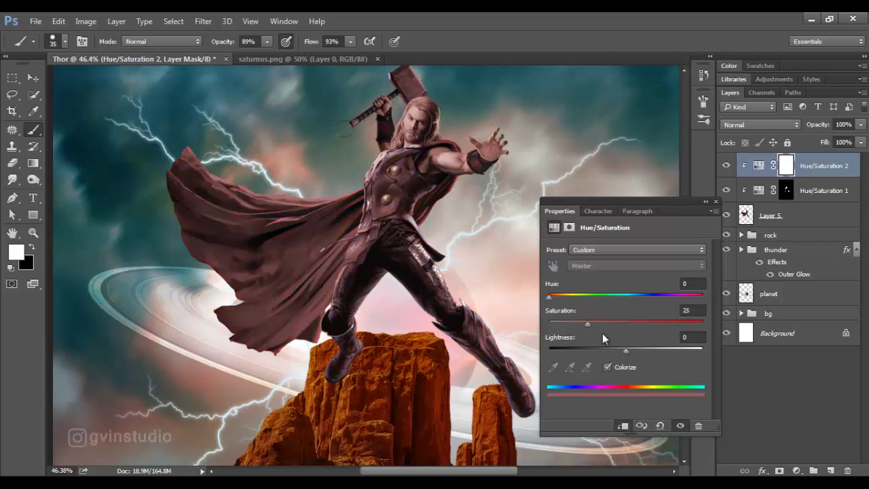
pyautogui.moveTo(550, 297)
pyautogui.mouseDown()
pyautogui.moveTo(570, 297)
pyautogui.moveTo(590, 323)
pyautogui.moveTo(608, 323)
pyautogui.moveTo(616, 349)
pyautogui.mouseUp()
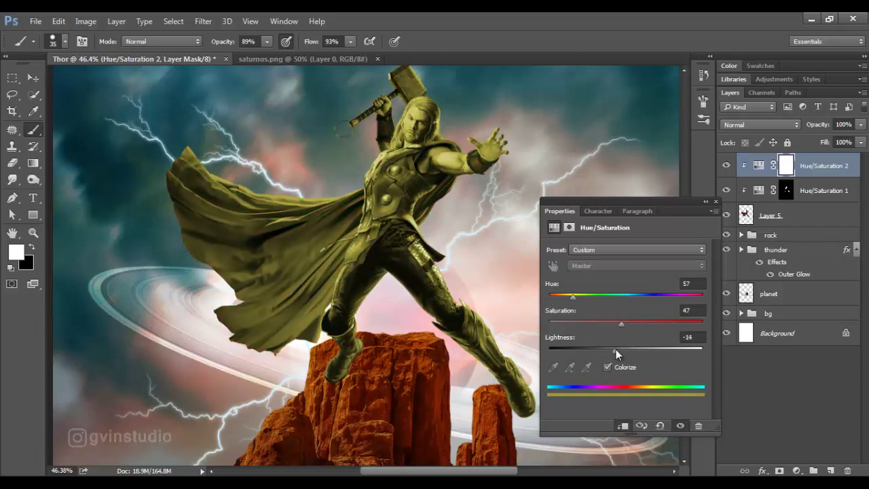
pyautogui.click(716, 202)
pyautogui.hotkey('ctrl', 'i')
# Paint the upper and lower shoulder rivets gold with a smaller brush.
pyautogui.scroll(1, 421, 183)
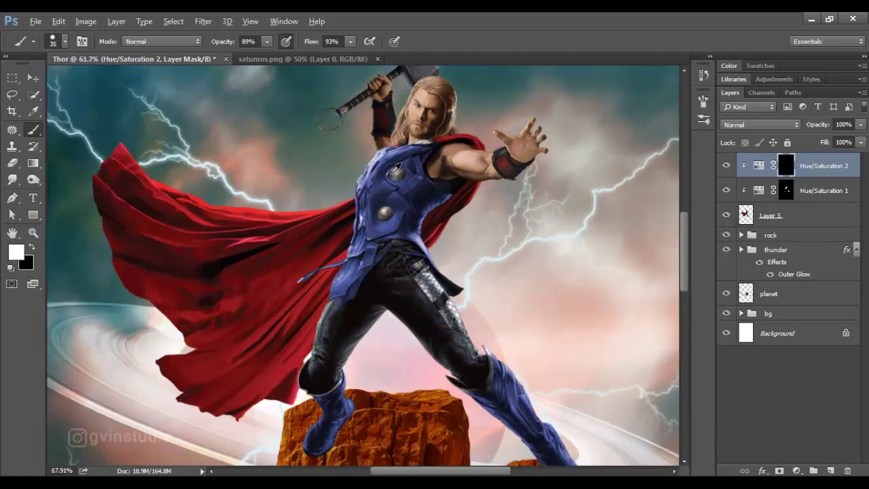
pyautogui.scroll(4, 421, 183)
pyautogui.press('[')
pyautogui.press('[')
pyautogui.press('[')
pyautogui.press('[')
pyautogui.moveTo(424, 178)
pyautogui.mouseDown()
pyautogui.moveTo(397, 185)
pyautogui.moveTo(411, 212)
pyautogui.moveTo(445, 171)
pyautogui.mouseUp()
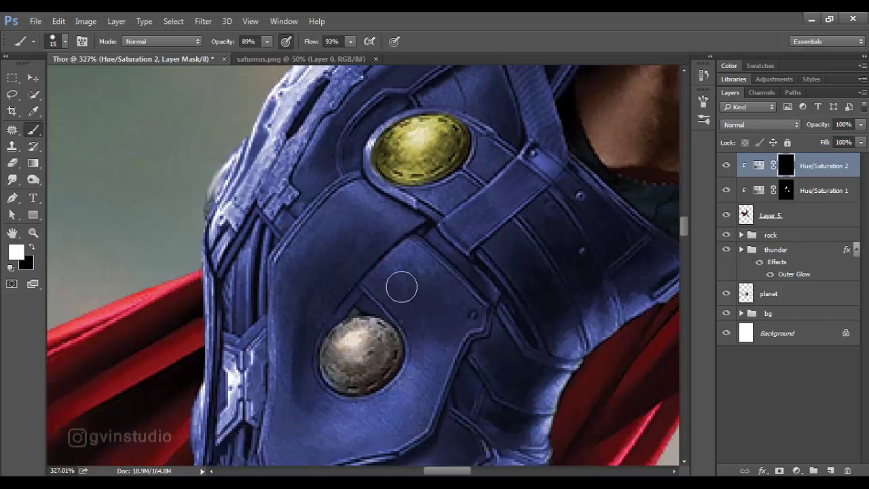
pyautogui.scroll(-3, 402, 285)
pyautogui.press('[')
pyautogui.moveTo(372, 234)
pyautogui.mouseDown()
pyautogui.moveTo(348, 239)
pyautogui.moveTo(336, 289)
pyautogui.moveTo(390, 248)
pyautogui.moveTo(366, 266)
pyautogui.mouseUp()
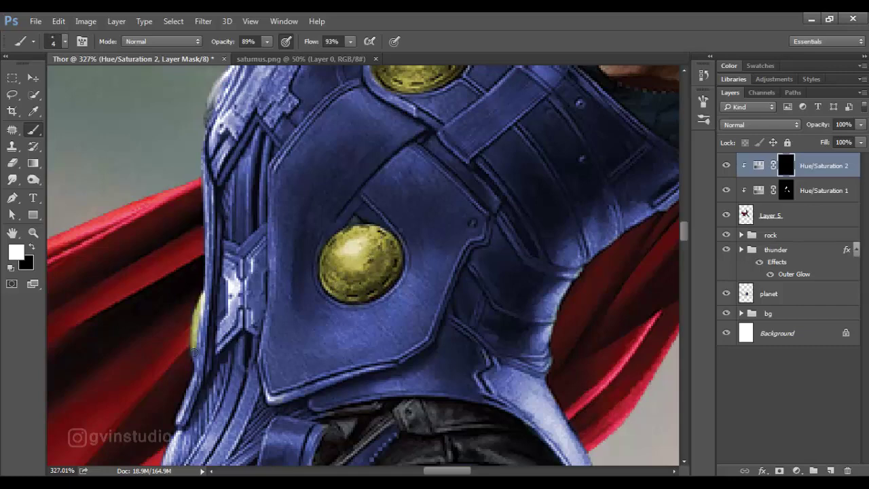
pyautogui.moveTo(234, 249); pyautogui.dragTo(308, 398)
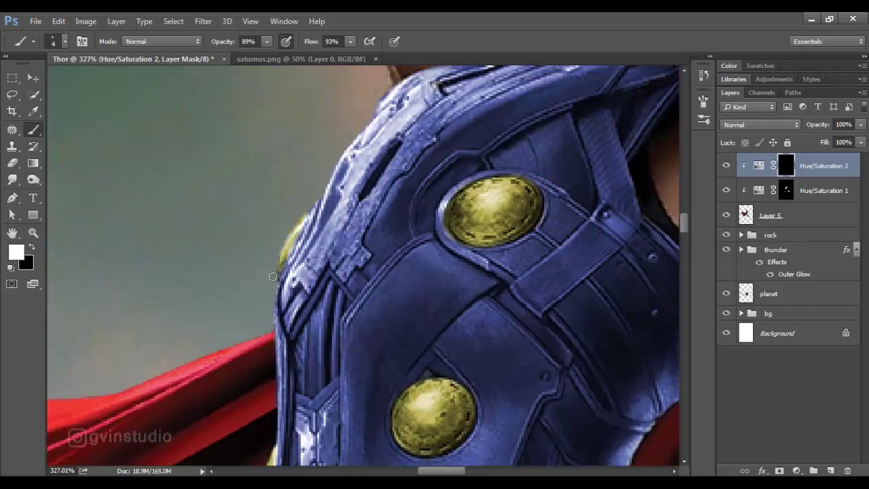
# Paint the knee guard's edge gold.
pyautogui.scroll(-3, 286, 251)
pyautogui.scroll(-3, 286, 251)
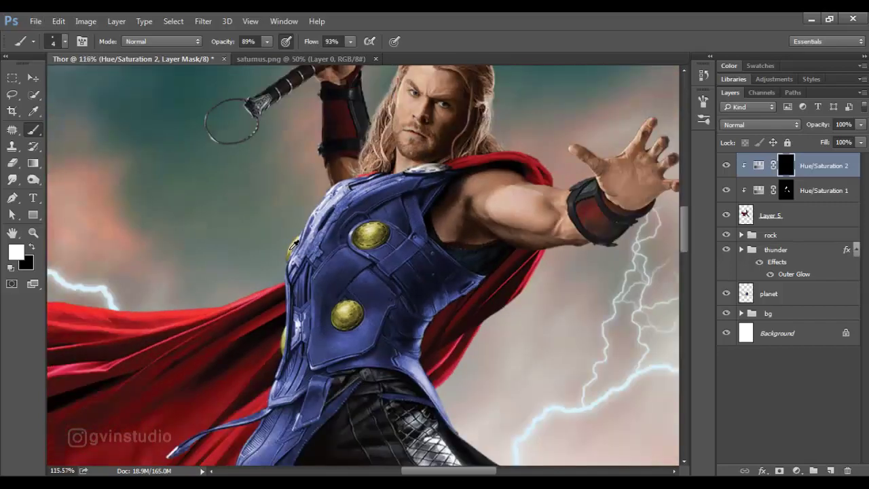
pyautogui.scroll(-3, 286, 271)
pyautogui.scroll(4, 284, 398)
pyautogui.scroll(3, 284, 397)
pyautogui.scroll(2, 279, 403)
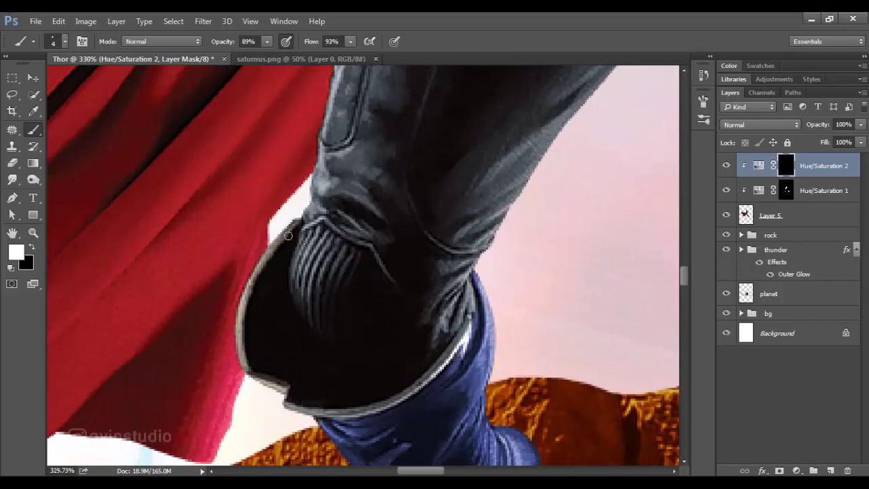
pyautogui.moveTo(262, 267); pyautogui.dragTo(240, 356)
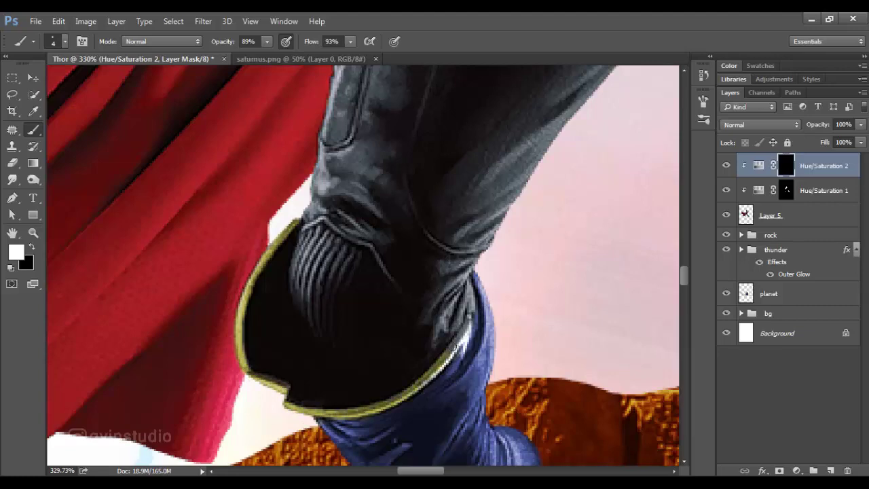
# Spread the gold tint over the upper, middle and lower silver armour scales.
pyautogui.scroll(-2, 471, 277)
pyautogui.scroll(-3, 471, 277)
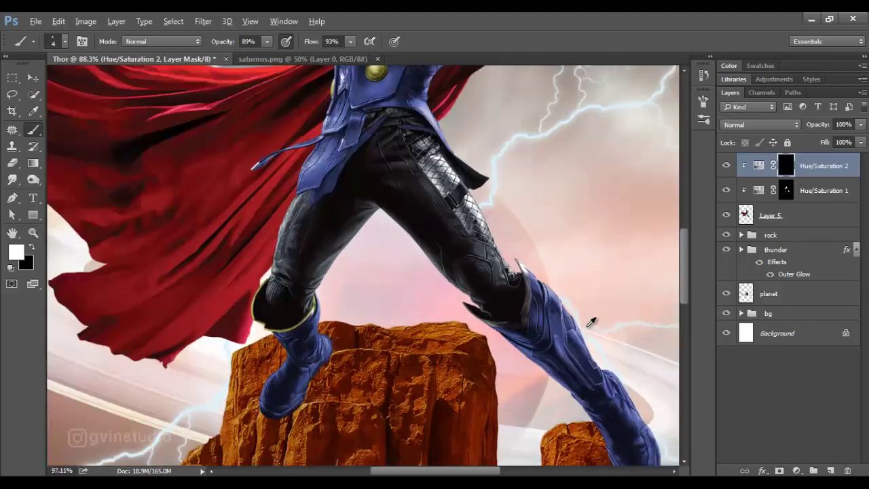
pyautogui.scroll(4, 466, 195)
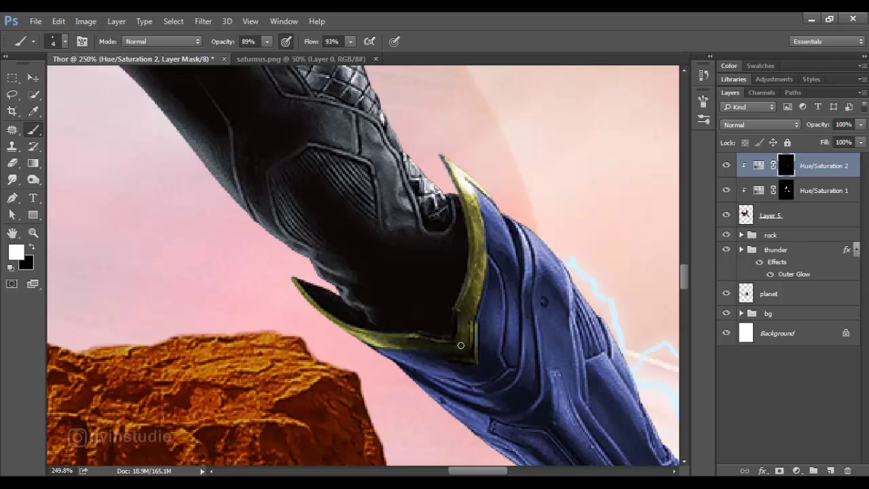
pyautogui.scroll(-3, 461, 346)
pyautogui.scroll(-2, 461, 345)
pyautogui.scroll(3, 371, 238)
pyautogui.scroll(2, 371, 238)
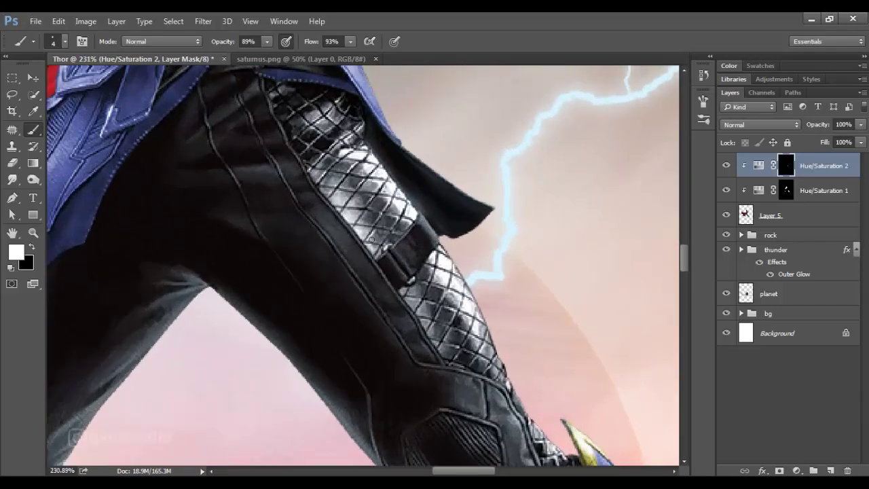
pyautogui.scroll(2, 371, 237)
pyautogui.moveTo(340, 207); pyautogui.dragTo(319, 185)
pyautogui.press(']')
pyautogui.press(']')
pyautogui.press(']')
pyautogui.moveTo(271, 146)
pyautogui.mouseDown()
pyautogui.moveTo(343, 177)
pyautogui.moveTo(332, 156)
pyautogui.mouseUp()
pyautogui.moveTo(316, 238)
pyautogui.mouseDown()
pyautogui.moveTo(372, 304)
pyautogui.moveTo(407, 282)
pyautogui.moveTo(308, 197)
pyautogui.moveTo(366, 285)
pyautogui.moveTo(381, 267)
pyautogui.mouseUp()
pyautogui.moveTo(438, 319)
pyautogui.mouseDown()
pyautogui.moveTo(499, 435)
pyautogui.moveTo(451, 418)
pyautogui.moveTo(414, 360)
pyautogui.moveTo(435, 324)
pyautogui.moveTo(483, 424)
pyautogui.mouseUp()
# Shrink the brush and switch to black to mask back excess gold tint.
pyautogui.scroll(2, 346, 328)
pyautogui.press('[')
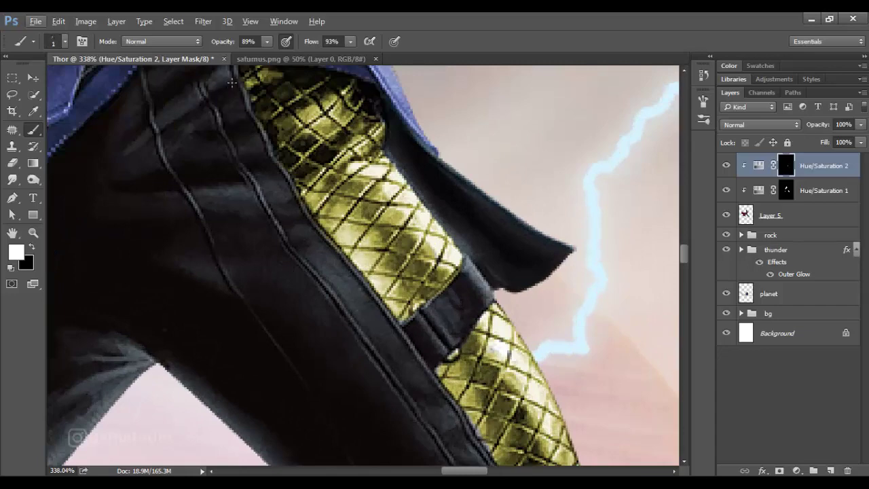
pyautogui.press('x')
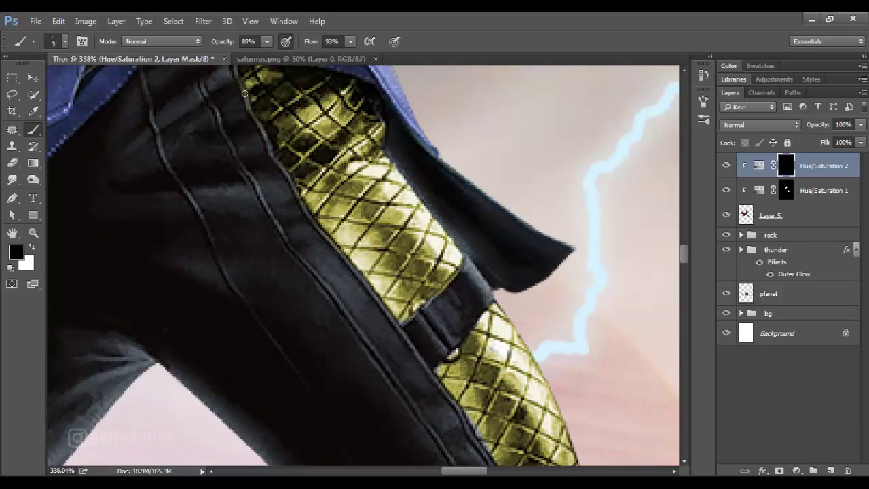
pyautogui.scroll(-5, 293, 198)
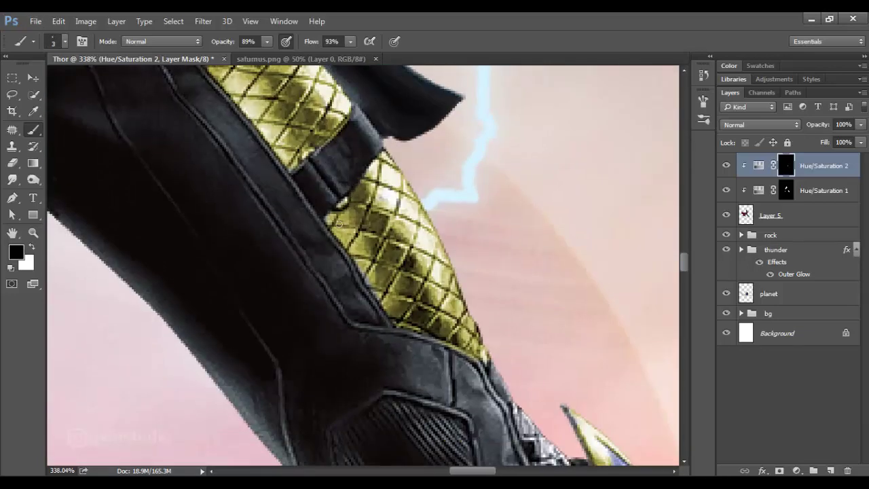
pyautogui.scroll(-2, 393, 282)
pyautogui.scroll(-2, 435, 276)
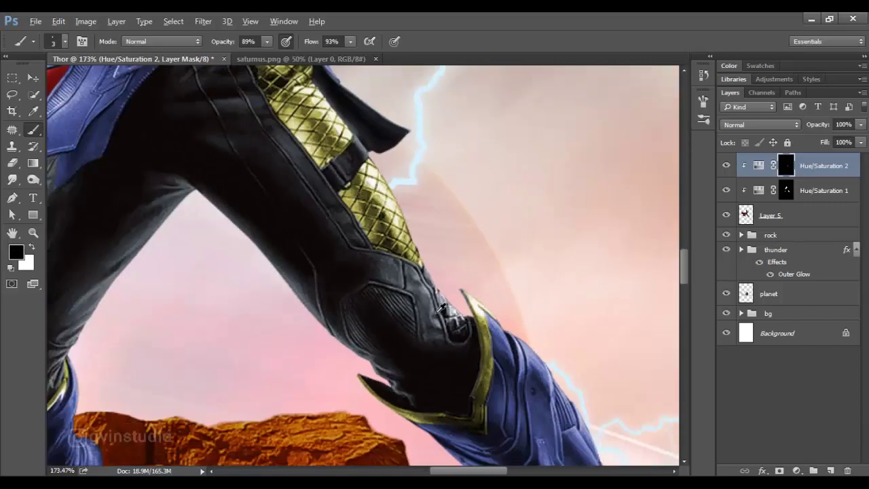
pyautogui.scroll(-2, 442, 314)
pyautogui.scroll(-3, 442, 314)
pyautogui.scroll(-1, 441, 314)
pyautogui.scroll(1, 381, 155)
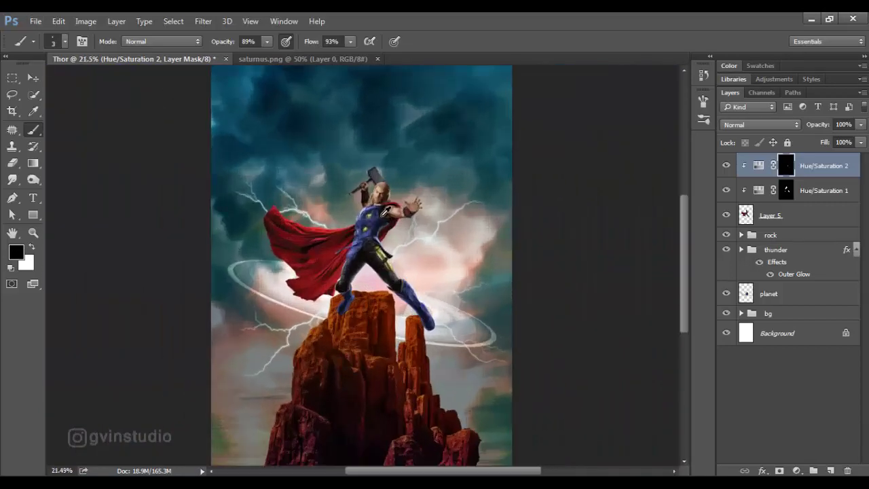
pyautogui.scroll(5, 380, 155)
# Lasso around the hammer head, copy it to a new layer, and blend it with Color Dodge.
pyautogui.scroll(2, 381, 154)
pyautogui.hotkey('alt', '[')
pyautogui.hotkey('alt', '[')
pyautogui.press('l')
pyautogui.scroll(1, 347, 196)
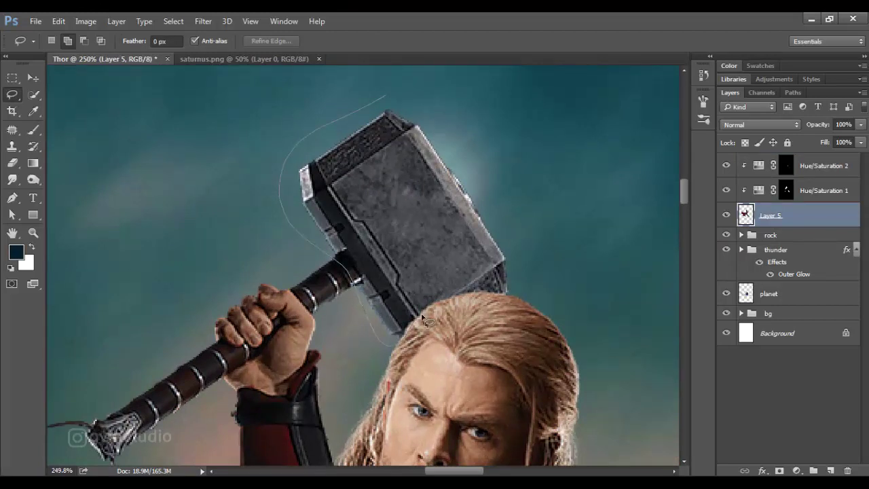
pyautogui.moveTo(494, 299); pyautogui.dragTo(442, 101)
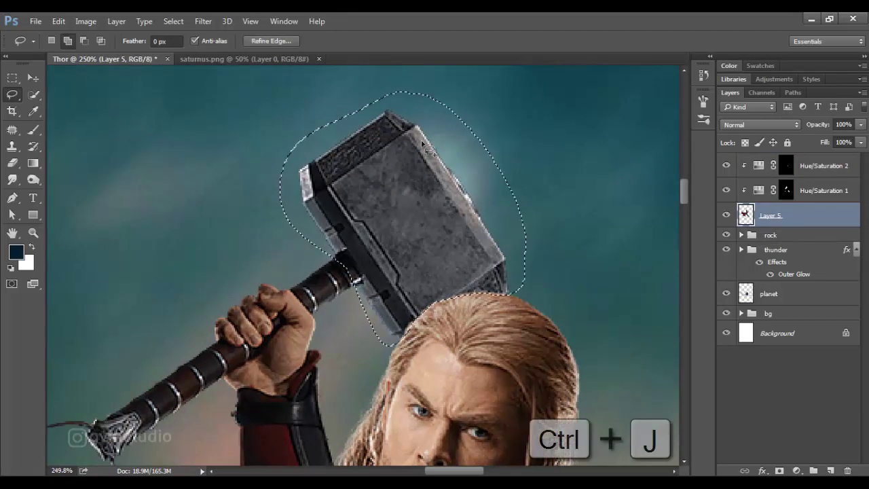
pyautogui.hotkey('ctrl', 'j')
pyautogui.click(746, 126)
pyautogui.click(747, 220)
pyautogui.press('v')
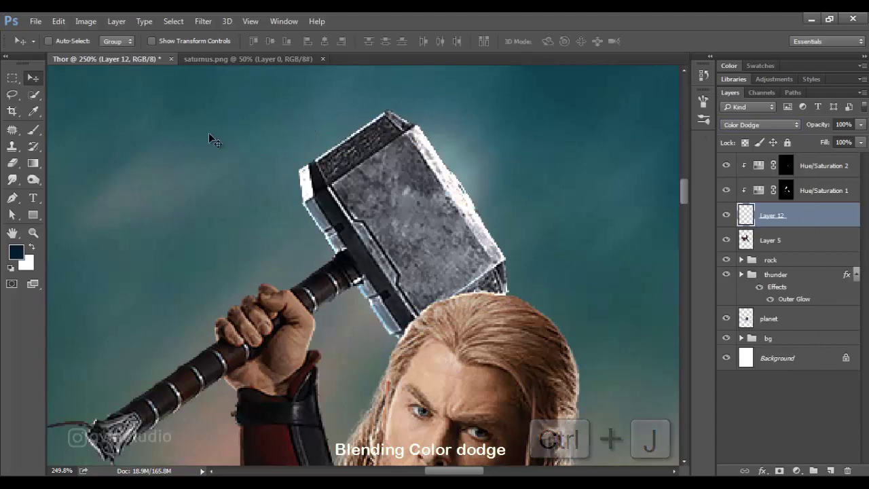
# Add a Solid Color fill layer in cyan #0bf1e3.
pyautogui.scroll(-5, 420, 326)
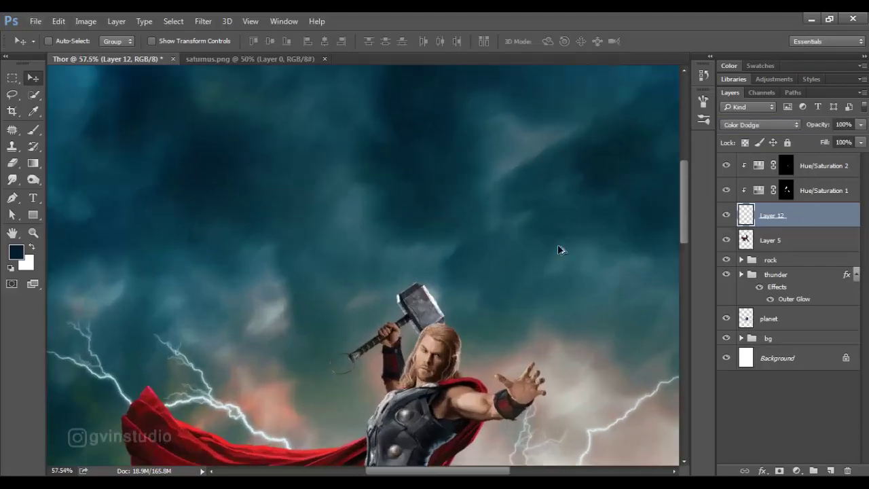
pyautogui.scroll(-3, 504, 266)
pyautogui.scroll(1, 432, 229)
pyautogui.scroll(2, 431, 229)
pyautogui.scroll(1, 431, 228)
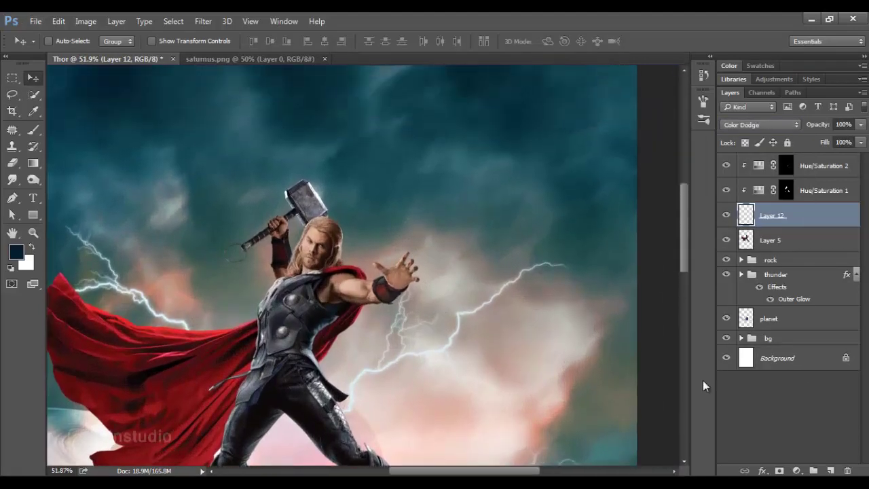
pyautogui.click(796, 470)
pyautogui.click(774, 188)
pyautogui.write('0bf1e3')
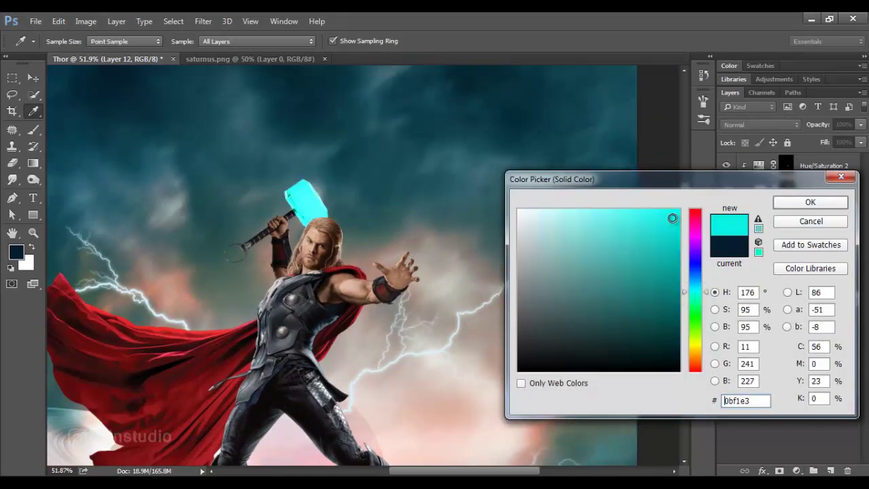
pyautogui.click(788, 205)
# Move Color Fill 3 to the top in Overlay blending and invert its mask.
pyautogui.click(760, 125)
pyautogui.click(761, 227)
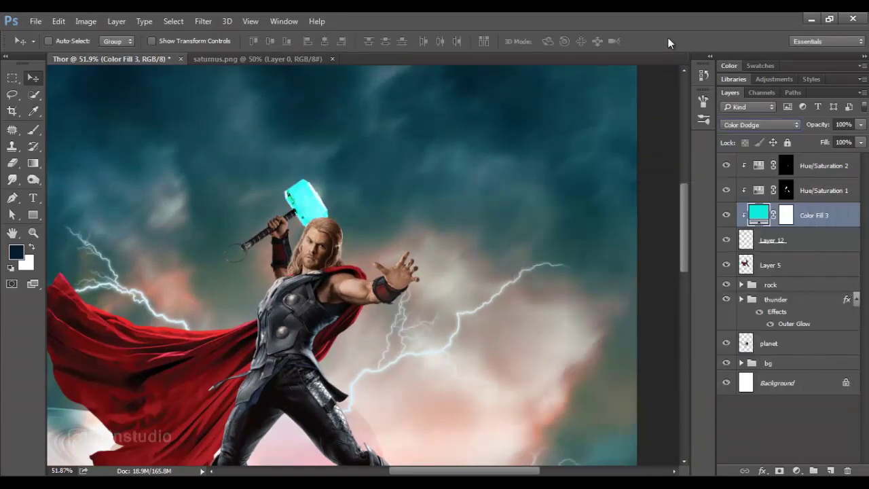
pyautogui.moveTo(807, 225); pyautogui.dragTo(804, 161)
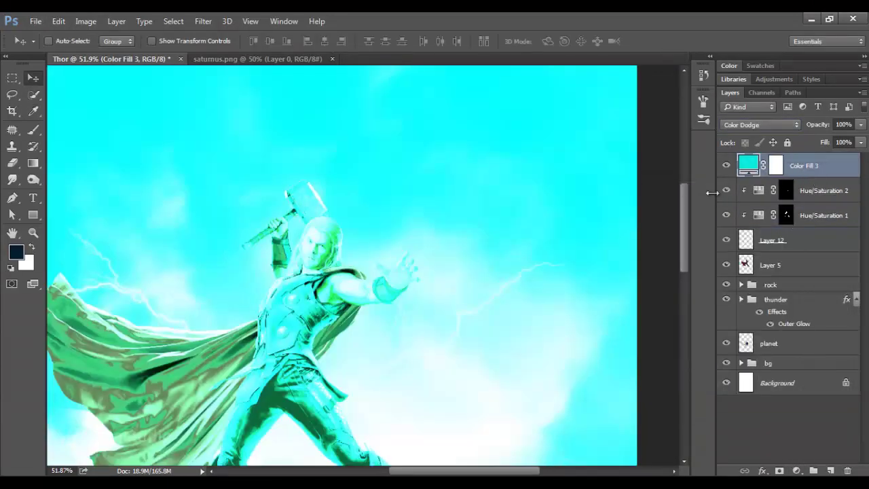
pyautogui.scroll(-2, 552, 251)
pyautogui.click(760, 125)
pyautogui.click(737, 249)
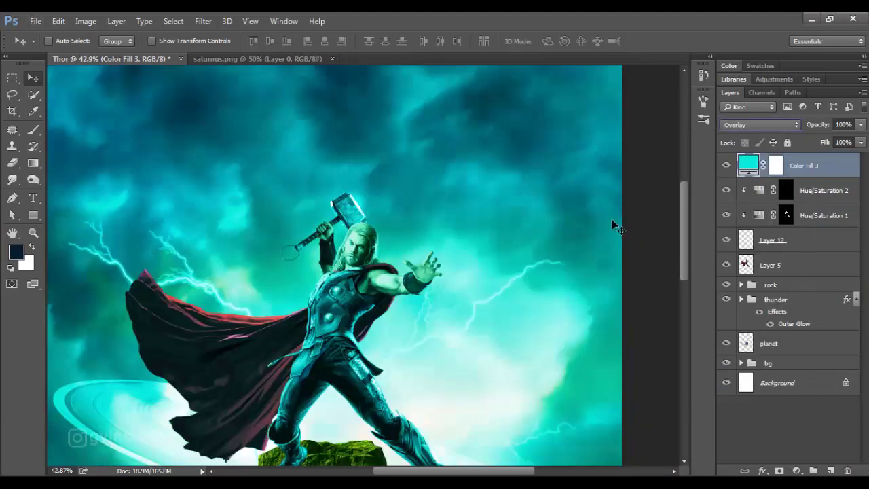
pyautogui.click(771, 173)
pyautogui.hotkey('ctrl', 'i')
# Paint white on the cyan fill's mask with a large brush to reveal glow on the hammer.
pyautogui.click(33, 130)
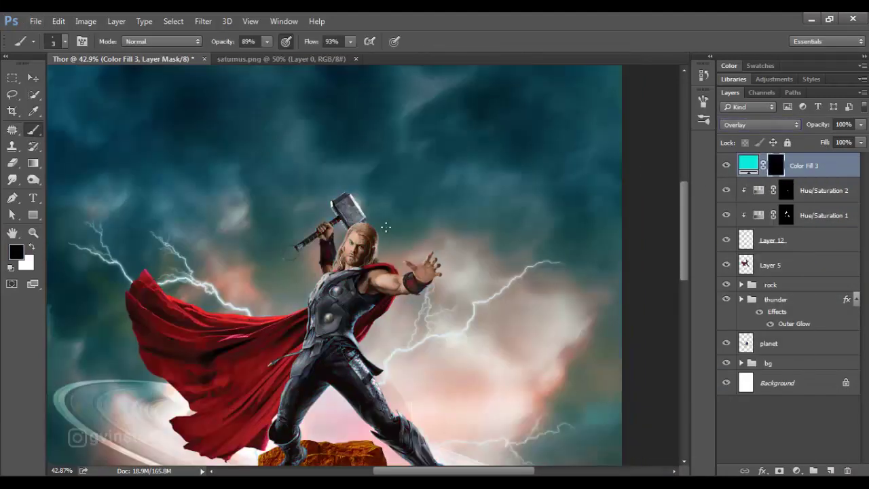
pyautogui.rightClick(387, 226)
pyautogui.press('Return')
pyautogui.press(']')
pyautogui.press(']')
pyautogui.moveTo(224, 41); pyautogui.dragTo(216, 41)
pyautogui.press('x')
pyautogui.click(343, 210)
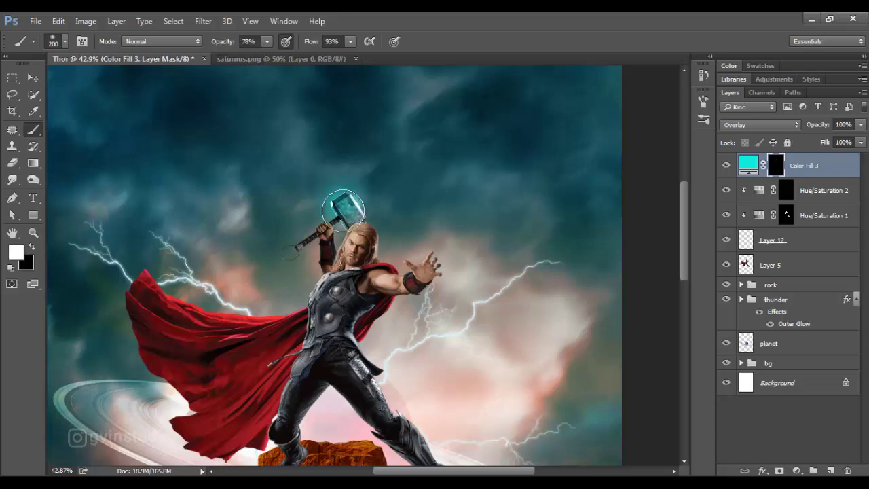
# Refine the cyan glow around the hammer head with a smaller brush.
pyautogui.press('[')
pyautogui.press('[')
pyautogui.press('[')
pyautogui.scroll(1, 346, 214)
pyautogui.scroll(2, 346, 214)
pyautogui.scroll(2, 360, 218)
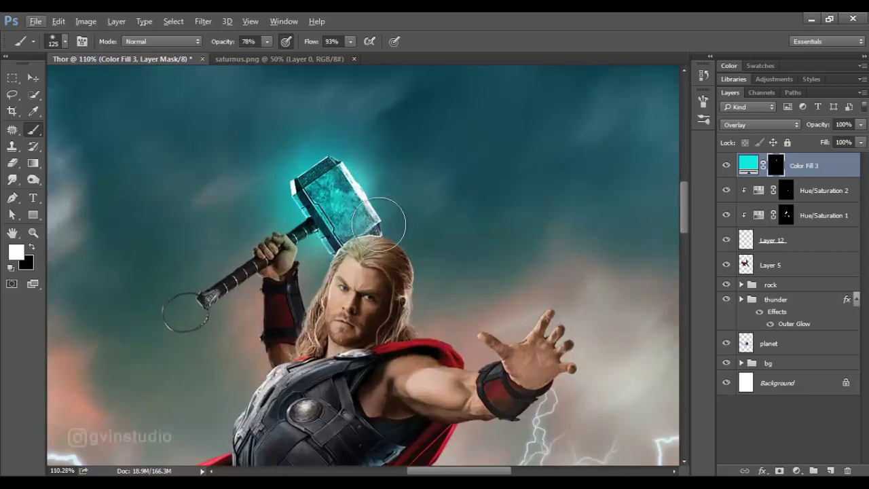
pyautogui.moveTo(378, 224); pyautogui.dragTo(310, 165)
pyautogui.press(']')
pyautogui.press(']')
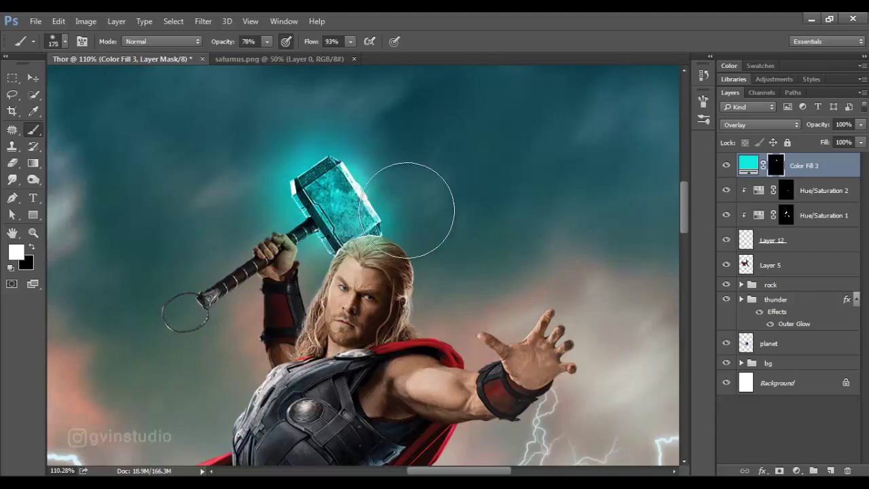
pyautogui.press('[')
pyautogui.press('[')
pyautogui.moveTo(339, 237); pyautogui.dragTo(358, 195)
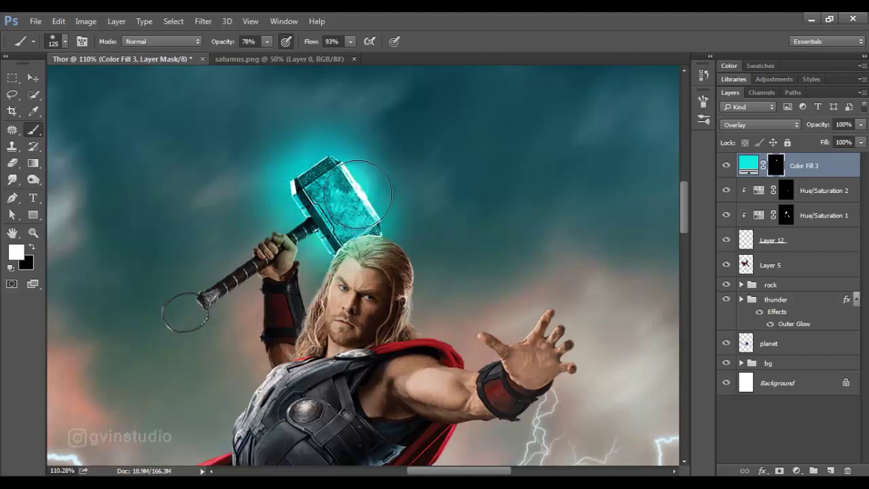
pyautogui.scroll(-3, 358, 195)
pyautogui.scroll(-2, 367, 204)
pyautogui.scroll(-2, 380, 217)
pyautogui.scroll(2, 393, 227)
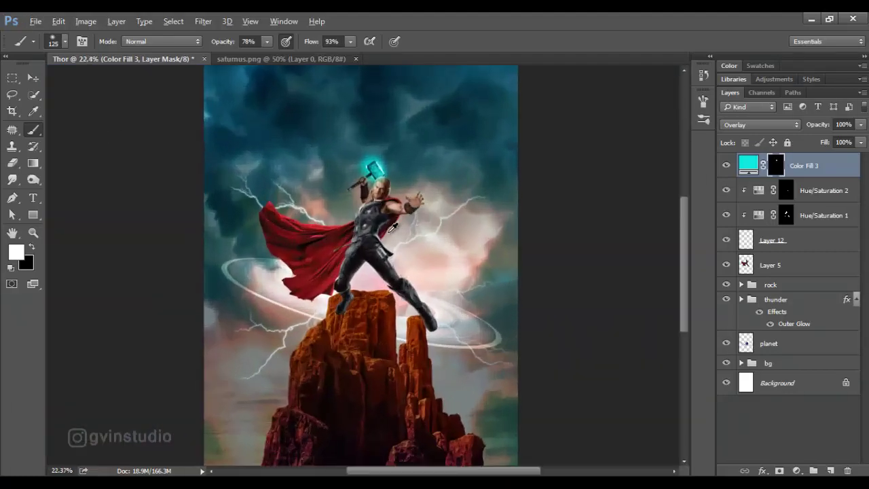
# Add a Brightness/Contrast adjustment layer above Hue/Saturation 2.
pyautogui.press('v')
pyautogui.scroll(-2, 398, 235)
pyautogui.scroll(3, 398, 235)
pyautogui.scroll(1, 398, 235)
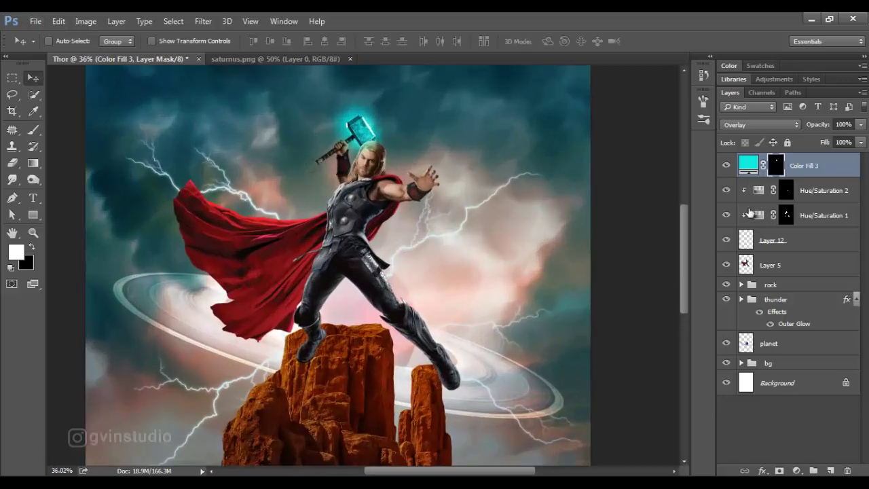
pyautogui.click(750, 197)
pyautogui.click(797, 471)
pyautogui.click(774, 238)
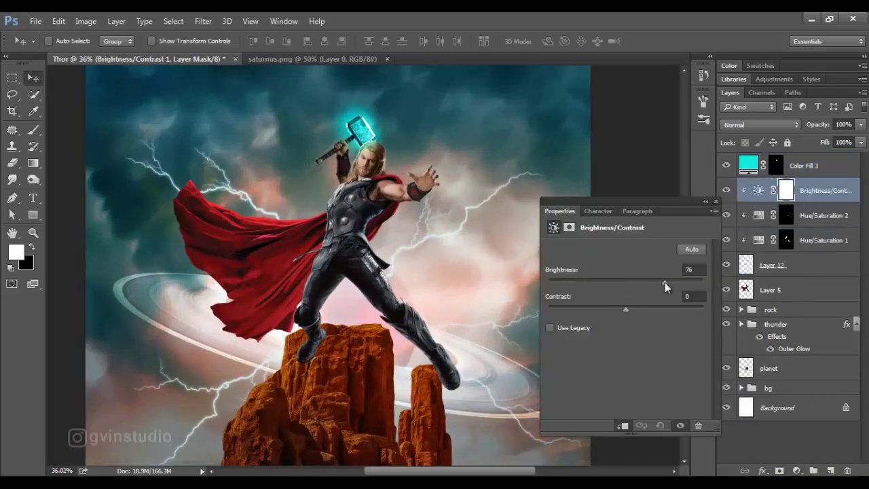
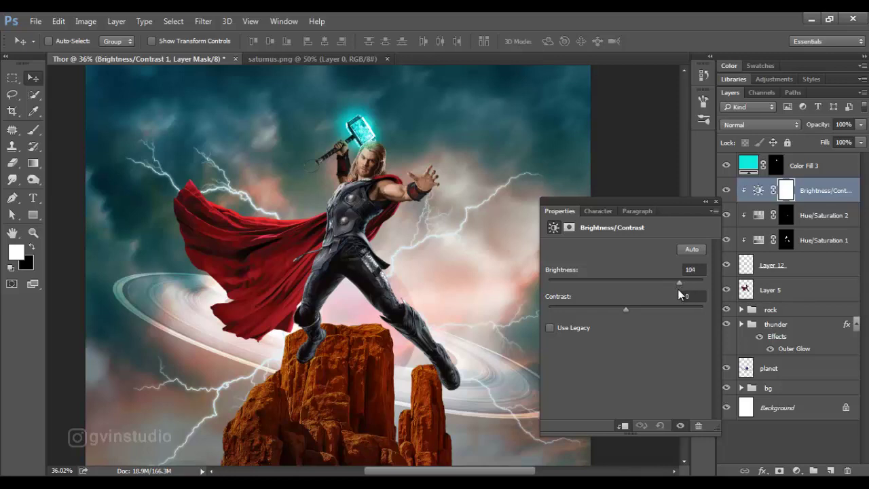
# Lower Brightness to 58 and move Layer 12 up just below Color Fill 3.
pyautogui.moveTo(669, 282); pyautogui.dragTo(657, 293)
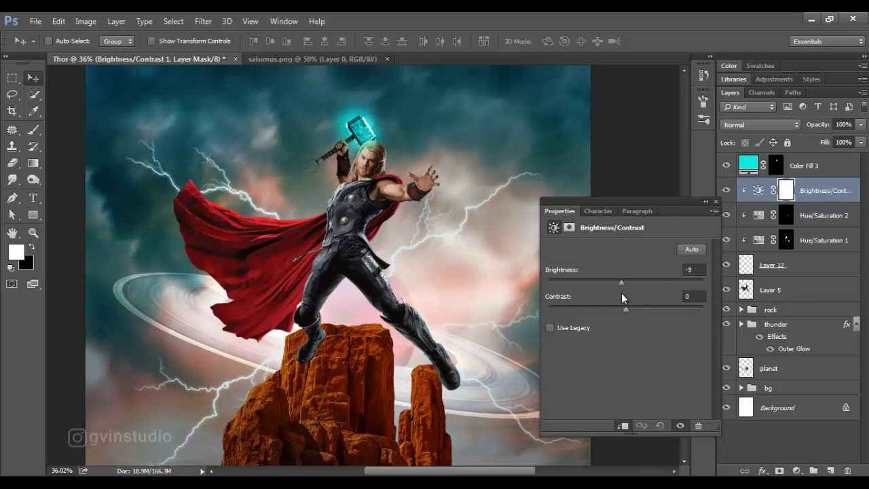
pyautogui.click(716, 202)
pyautogui.moveTo(771, 273); pyautogui.dragTo(797, 182)
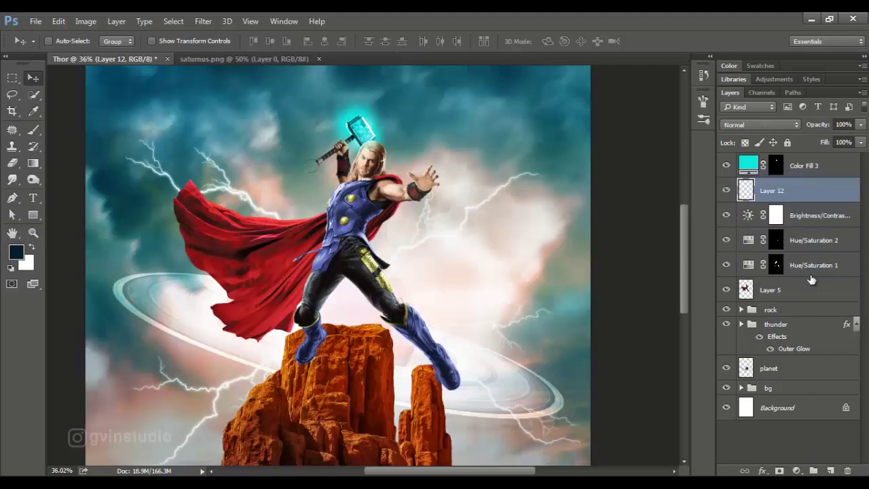
# Clip Hue/Saturation 1, Hue/Saturation 2 and Brightness/Contrast to the Thor layer (Layer 5).
pyautogui.keyDown('alt'); pyautogui.click(810, 278); pyautogui.keyUp('alt')
pyautogui.keyDown('alt'); pyautogui.click(818, 252); pyautogui.keyUp('alt')
pyautogui.keyDown('alt'); pyautogui.click(819, 226); pyautogui.keyUp('alt')
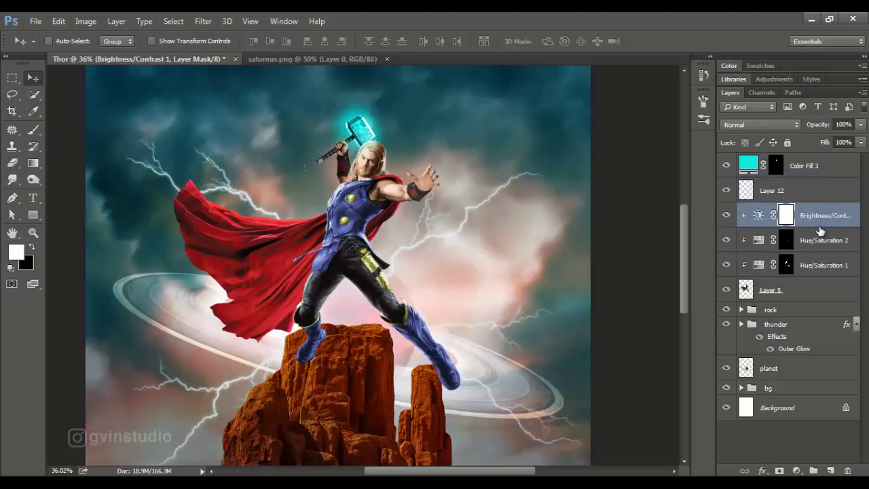
pyautogui.click(726, 214)
# Invert the Brightness/Contrast mask and set a white brush to 72% opacity and 63% flow.
pyautogui.hotkey('ctrl', 'i')
pyautogui.press('b')
pyautogui.scroll(3, 322, 198)
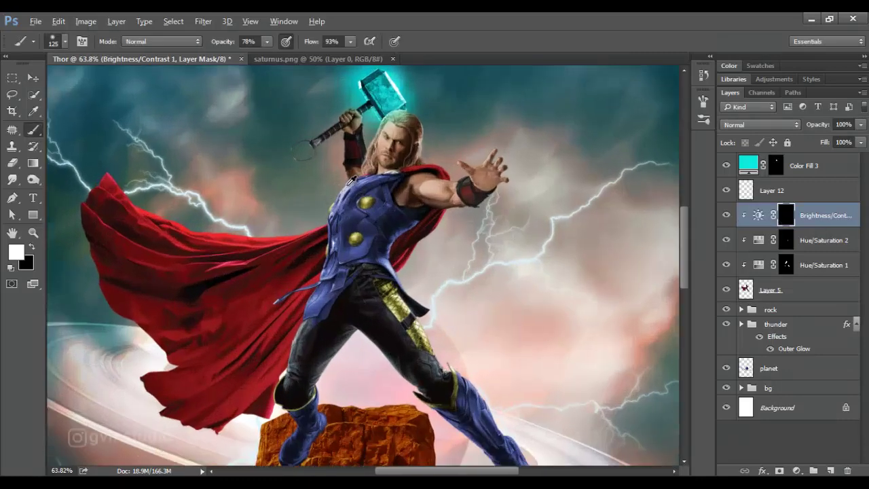
pyautogui.scroll(2, 323, 197)
pyautogui.moveTo(400, 186); pyautogui.dragTo(373, 257)
pyautogui.press('x')
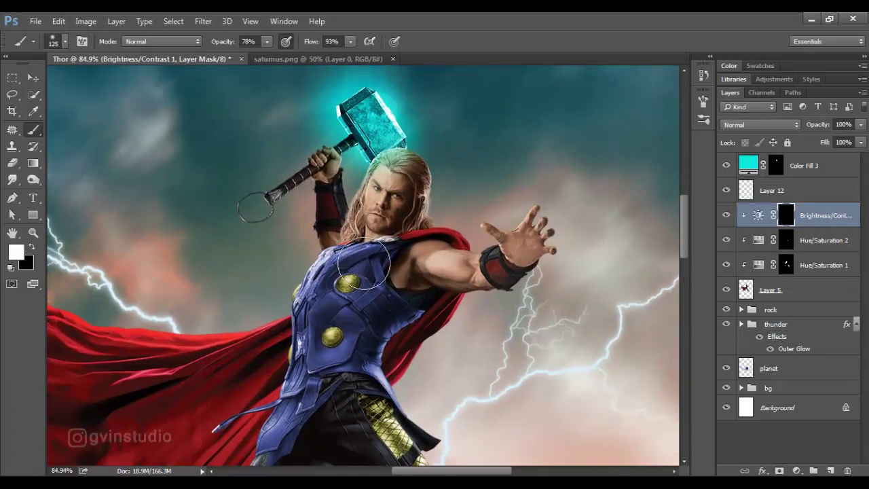
pyautogui.press('[')
pyautogui.press('[')
pyautogui.press('[')
pyautogui.press('[')
pyautogui.press('[')
pyautogui.press('[')
pyautogui.press('7')
pyautogui.press('2')
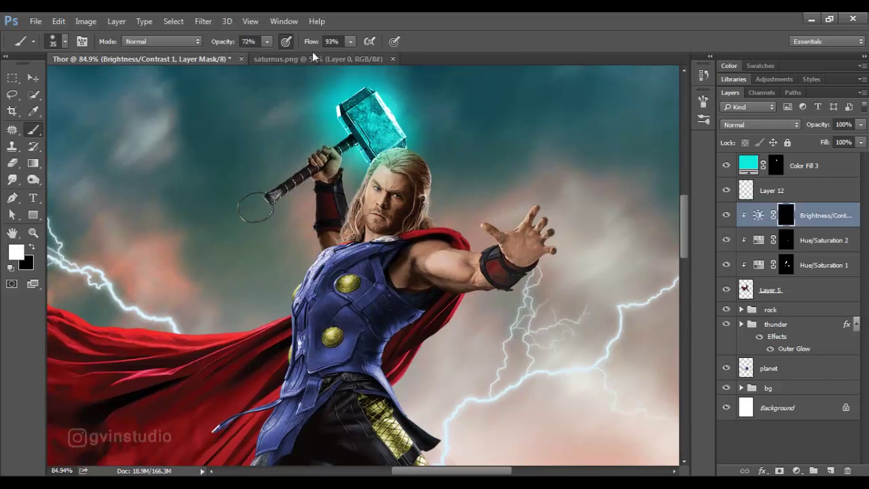
pyautogui.hotkey('shift', '6')
pyautogui.hotkey('shift', '3')
pyautogui.press(']')
pyautogui.press(']')
pyautogui.press(']')
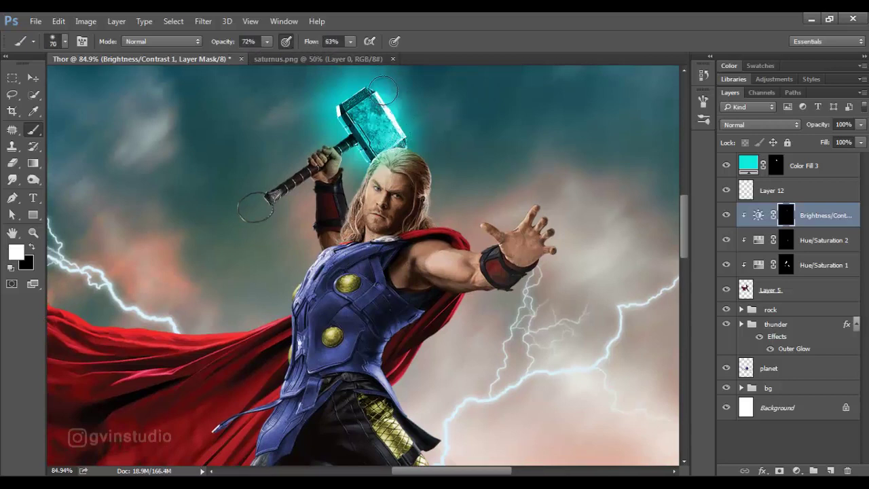
# Paint the brightening back over Thor's hammer, face, forearm, armour and cape.
pyautogui.moveTo(338, 127); pyautogui.dragTo(354, 221)
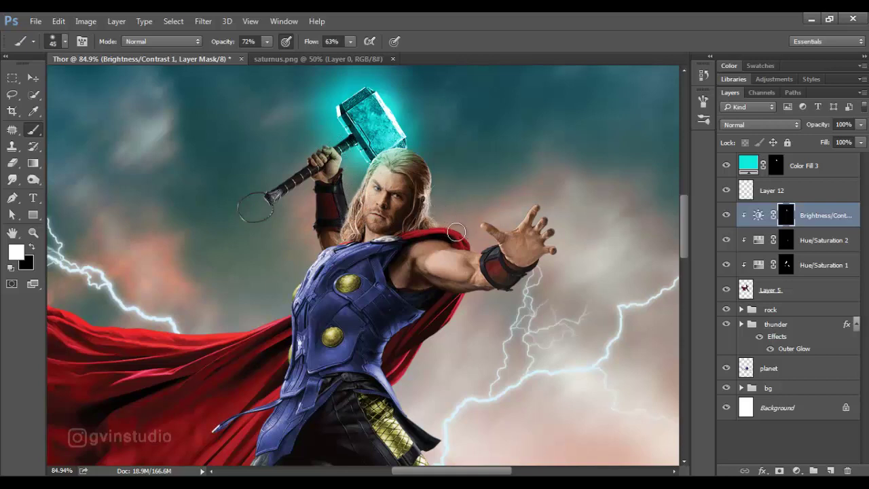
pyautogui.moveTo(482, 265); pyautogui.dragTo(500, 299)
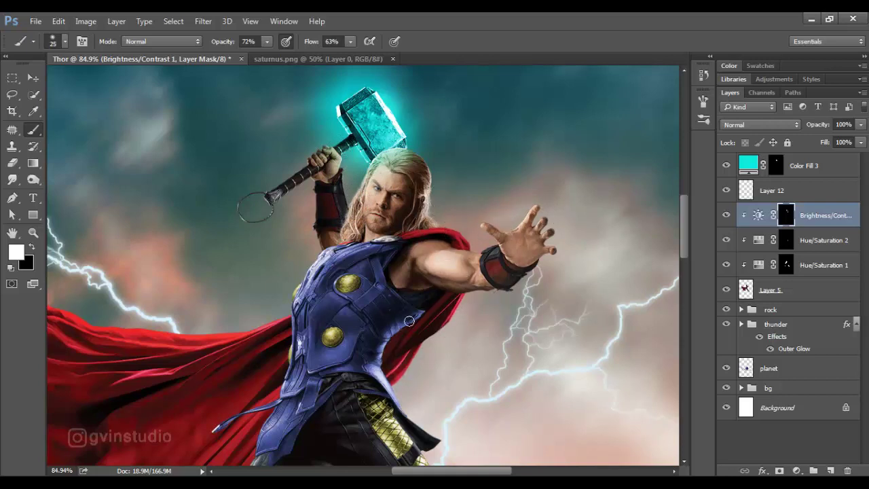
pyautogui.moveTo(309, 278); pyautogui.dragTo(298, 304)
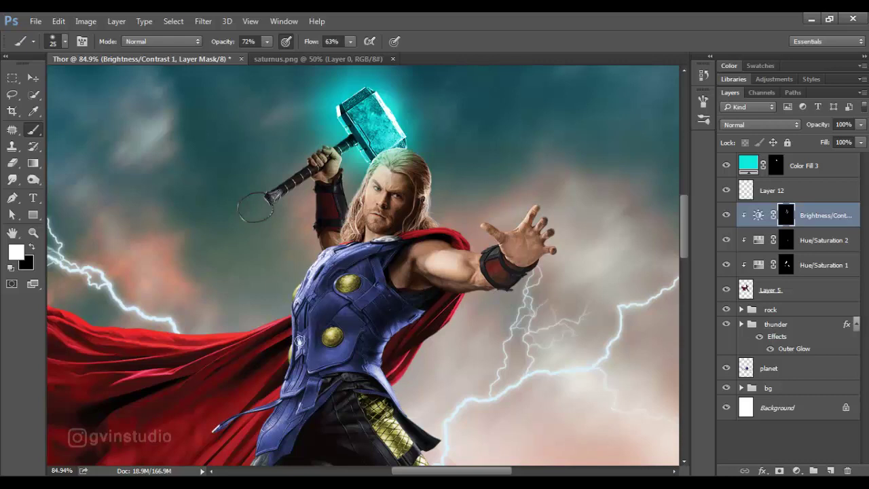
pyautogui.moveTo(332, 333); pyautogui.dragTo(414, 271)
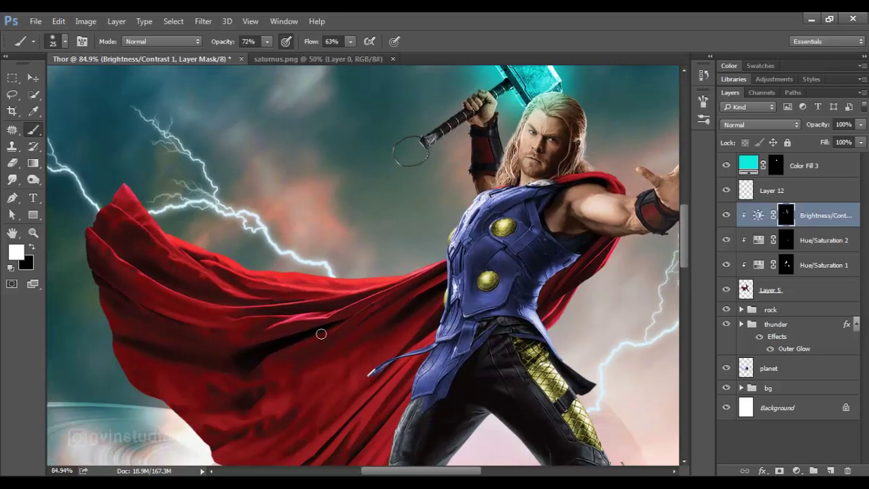
pyautogui.moveTo(404, 345); pyautogui.dragTo(296, 426)
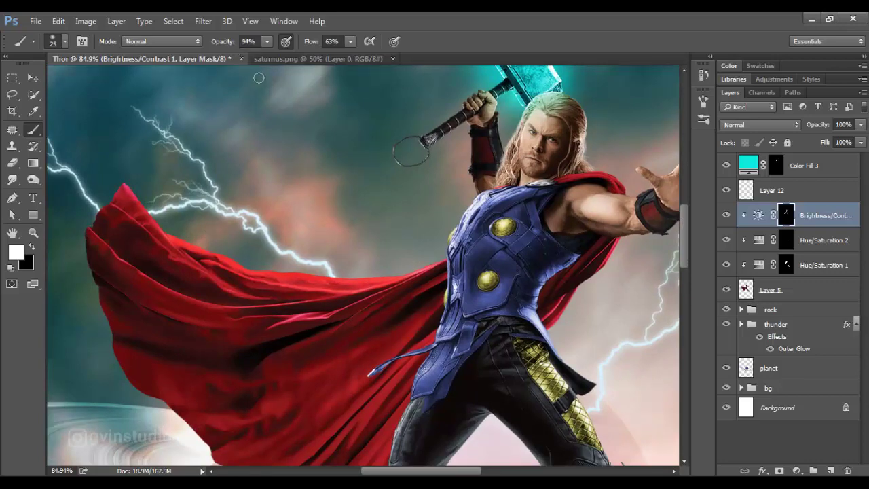
pyautogui.scroll(-3, 265, 224)
pyautogui.moveTo(297, 321)
pyautogui.mouseDown()
pyautogui.moveTo(400, 286)
pyautogui.moveTo(213, 423)
pyautogui.moveTo(270, 387)
pyautogui.moveTo(391, 345)
pyautogui.moveTo(357, 396)
pyautogui.mouseUp()
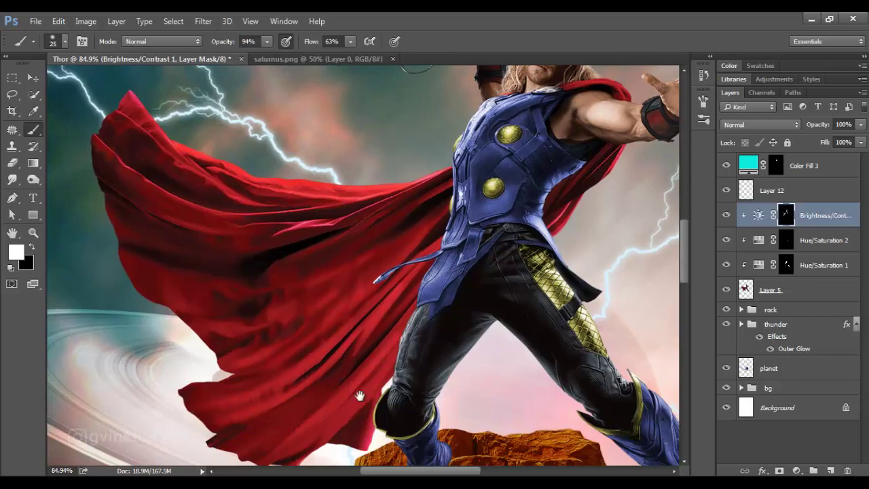
pyautogui.scroll(-4, 357, 396)
pyautogui.moveTo(397, 265)
pyautogui.mouseDown()
pyautogui.moveTo(292, 322)
pyautogui.moveTo(387, 331)
pyautogui.mouseUp()
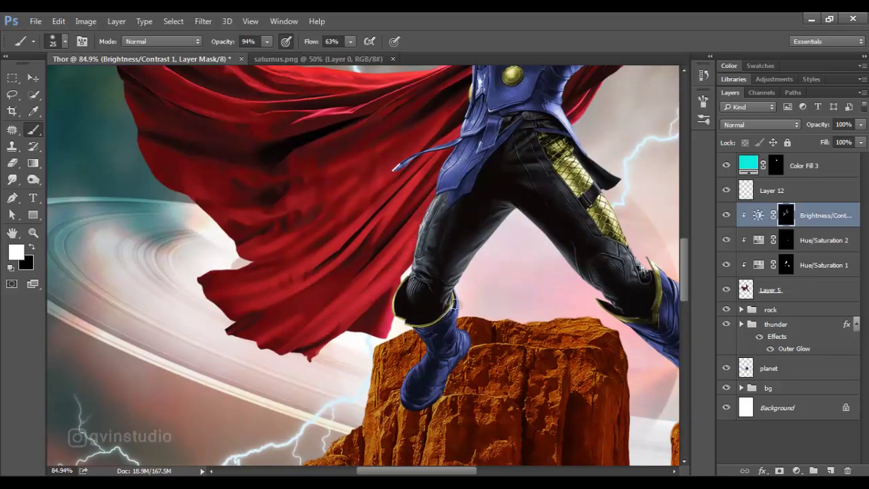
# Paint the brightening onto Thor's right boot and touch up the torso.
pyautogui.moveTo(506, 324); pyautogui.dragTo(393, 350)
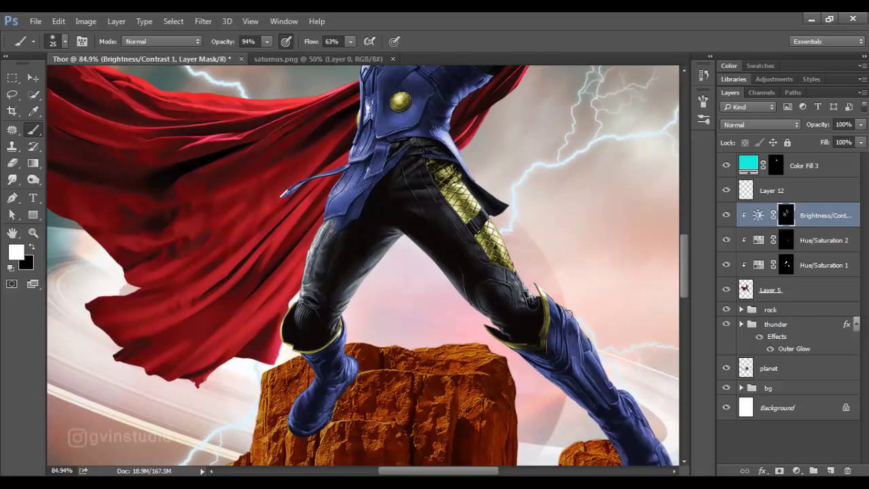
pyautogui.moveTo(324, 239); pyautogui.dragTo(288, 215)
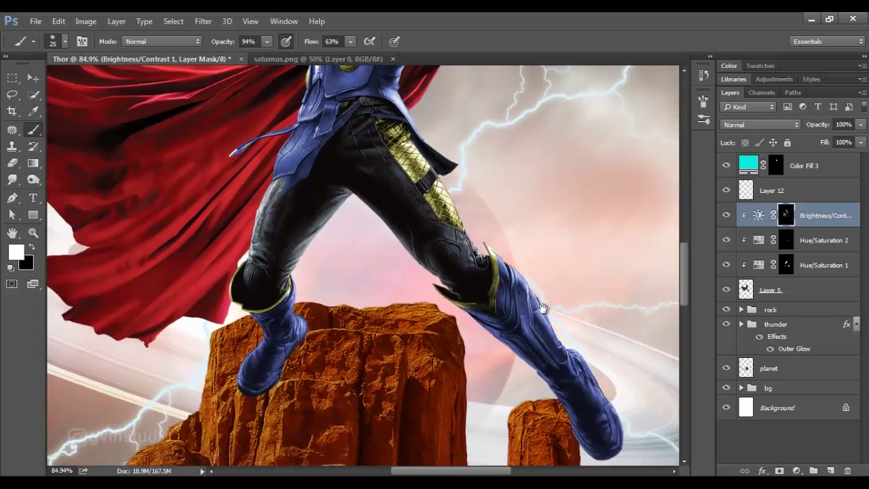
pyautogui.moveTo(576, 360); pyautogui.dragTo(508, 299)
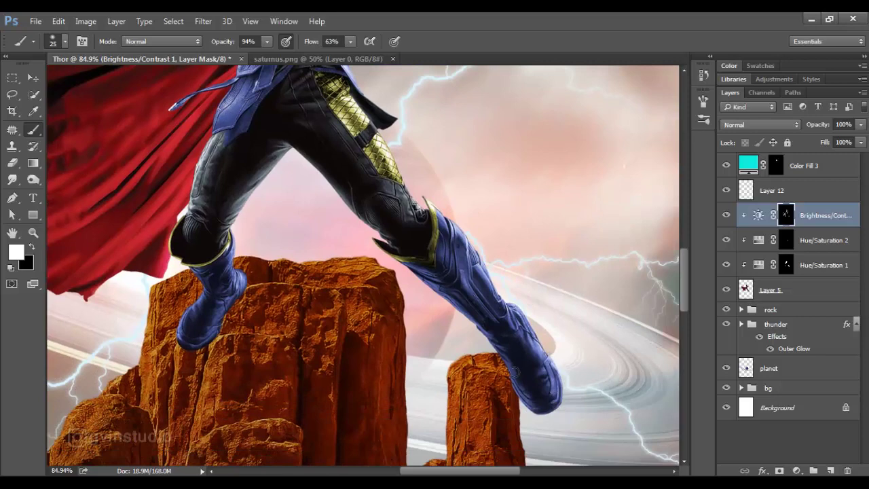
pyautogui.moveTo(514, 370); pyautogui.dragTo(409, 266)
pyautogui.moveTo(183, 229); pyautogui.dragTo(328, 338)
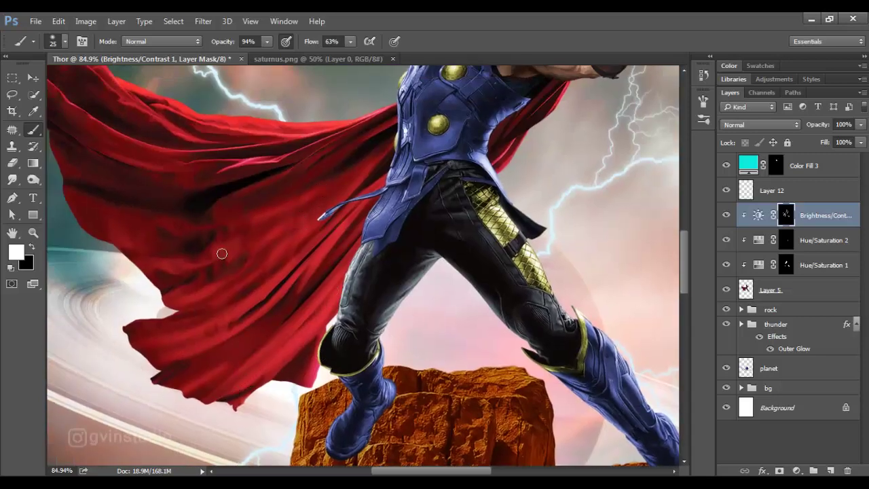
pyautogui.press('x')
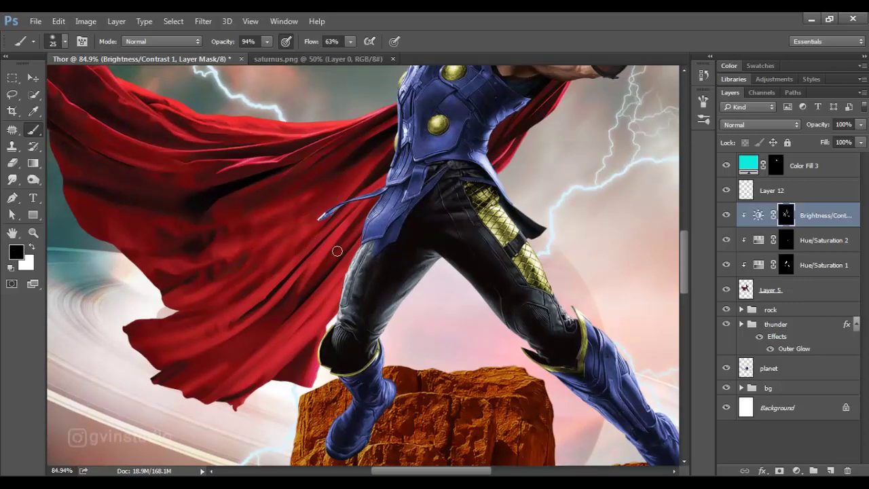
pyautogui.moveTo(338, 251); pyautogui.dragTo(390, 213)
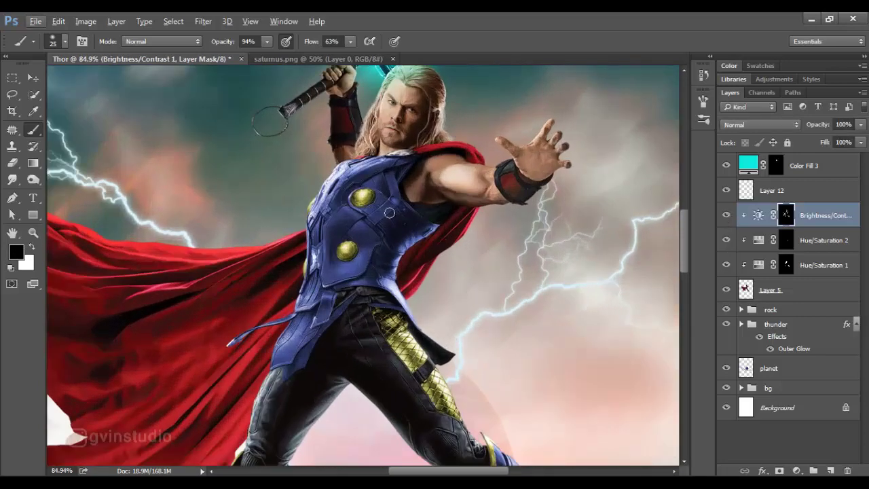
pyautogui.press('x')
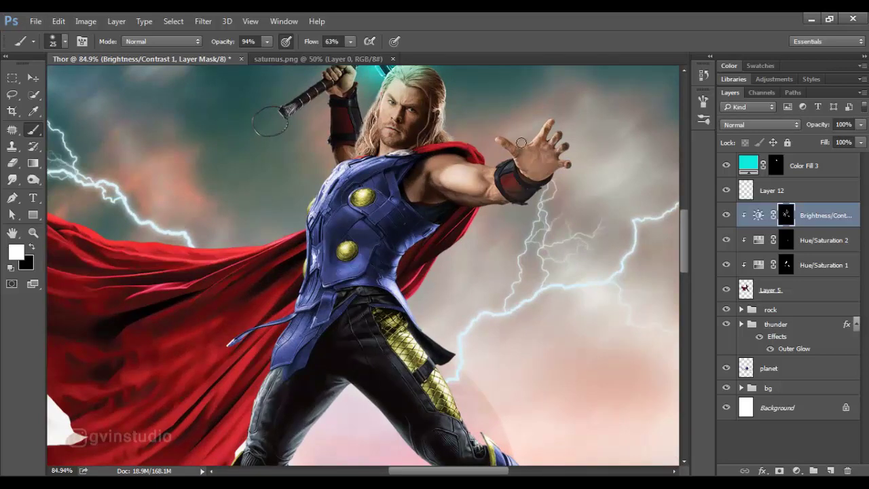
pyautogui.scroll(-2, 440, 278)
pyautogui.scroll(-2, 408, 265)
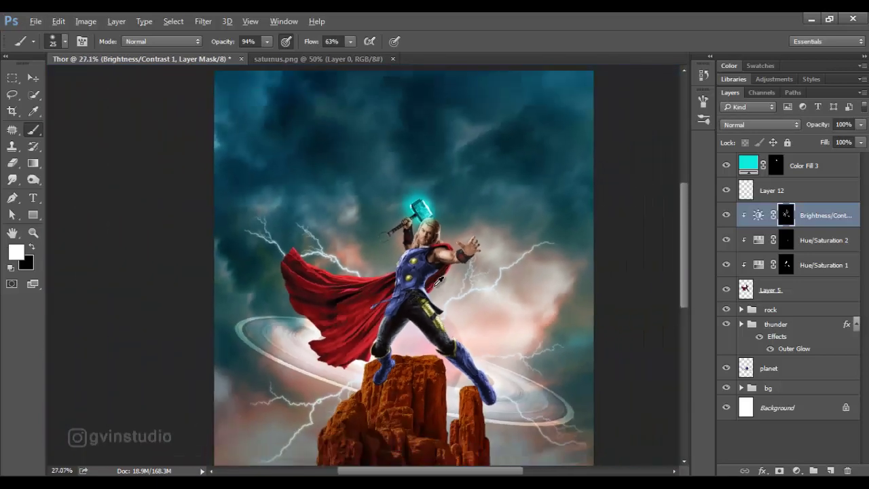
pyautogui.scroll(-2, 353, 244)
# Add a white Outer Glow layer effect to Thor's Layer 5.
pyautogui.scroll(-1, 302, 230)
pyautogui.press('v')
pyautogui.click(777, 294)
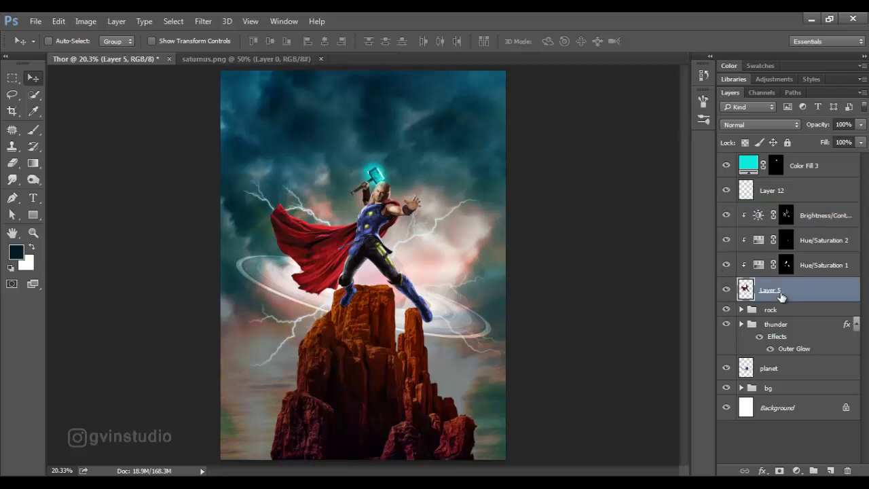
pyautogui.click(764, 470)
pyautogui.click(784, 445)
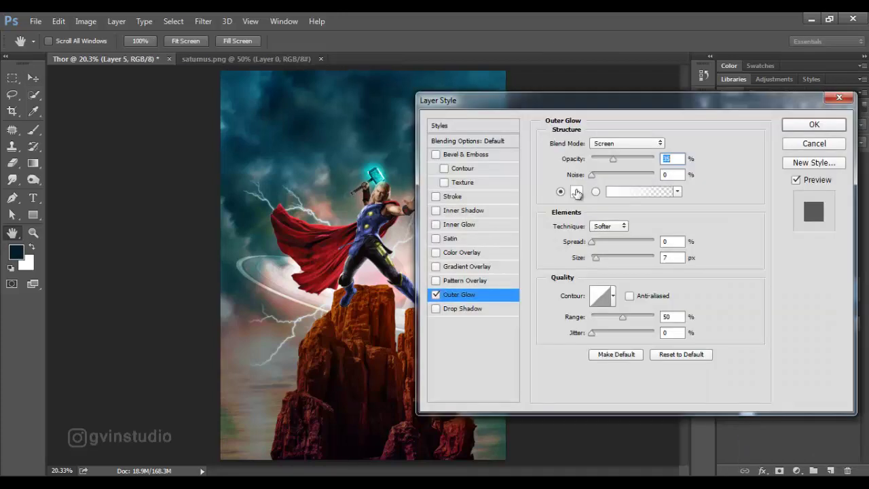
pyautogui.click(578, 194)
pyautogui.click(696, 293)
pyautogui.click(811, 202)
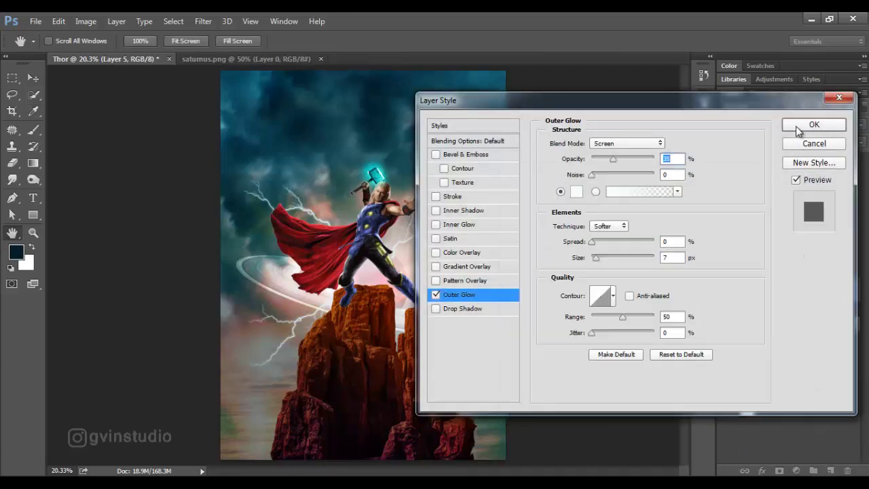
pyautogui.moveTo(593, 109); pyautogui.dragTo(645, 110)
pyautogui.press('Return')
# Convert Thor's outer glow effect into its own layer, Layer 5's Outer Glow.
pyautogui.scroll(5, 446, 181)
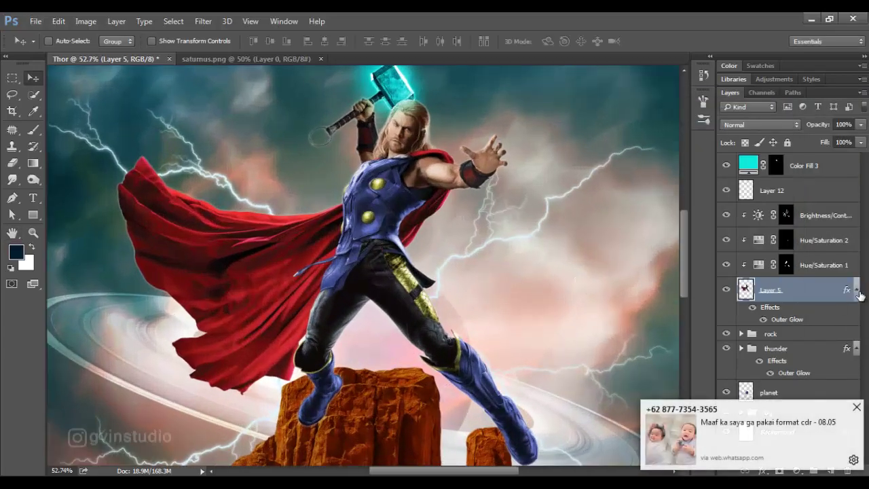
pyautogui.rightClick(773, 310)
pyautogui.press('Escape')
pyautogui.rightClick(767, 308)
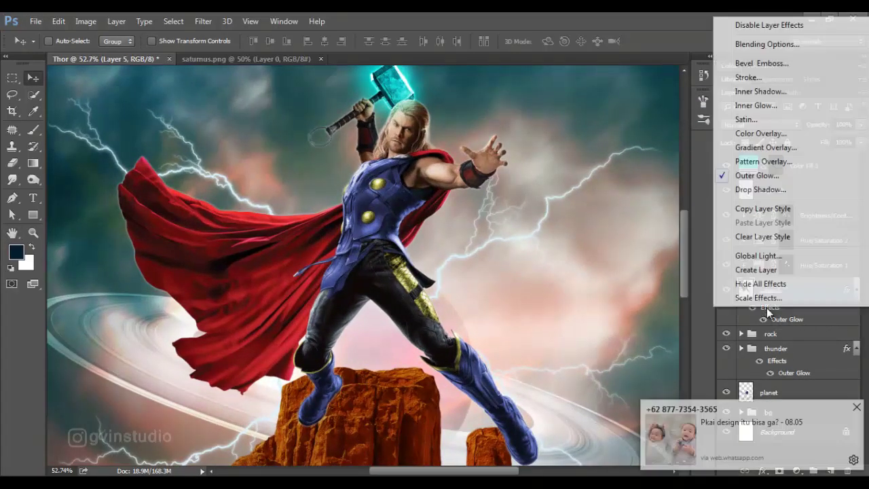
pyautogui.press('Escape')
pyautogui.rightClick(765, 308)
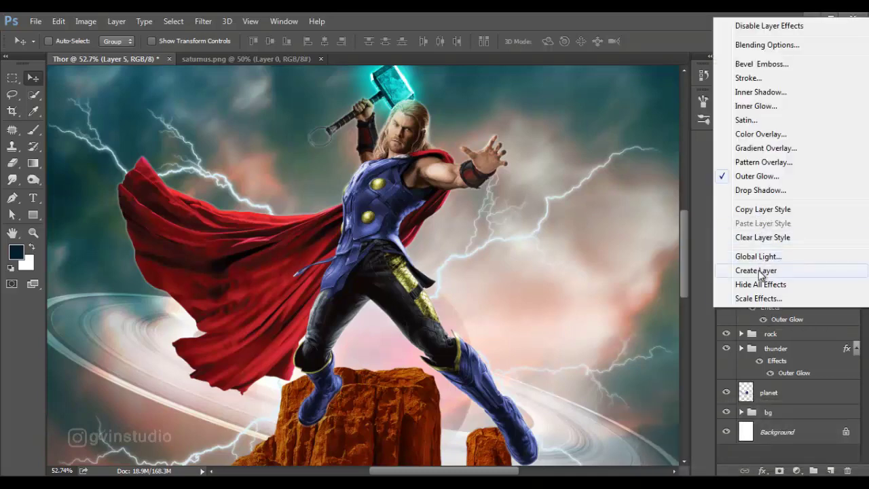
pyautogui.click(756, 270)
# Add a layer mask to Layer 5's Outer Glow and enlarge the brush.
pyautogui.click(787, 314)
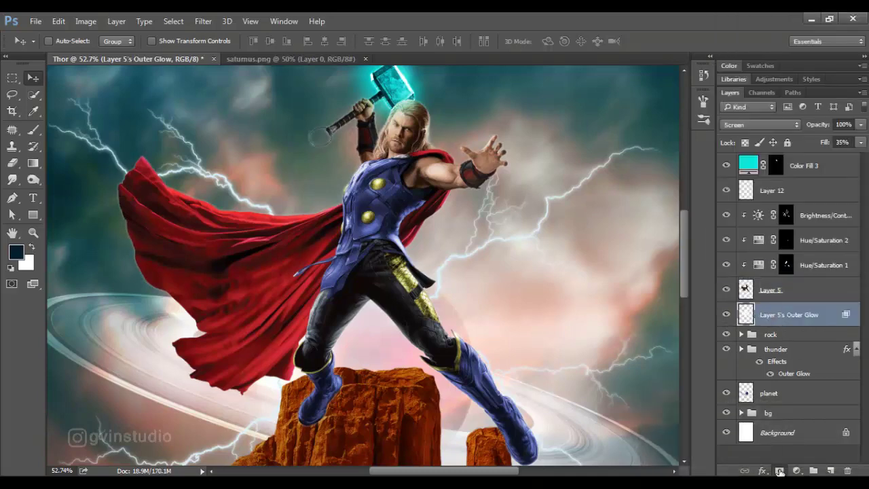
pyautogui.click(779, 471)
pyautogui.press('b')
pyautogui.scroll(3, 393, 242)
pyautogui.press(']')
pyautogui.press(']')
pyautogui.press(']')
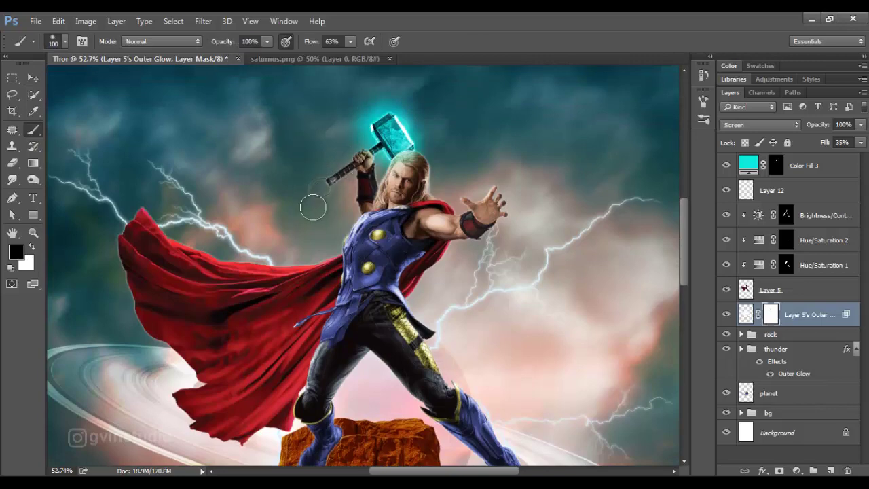
# Paint black on the glow mask along the boot's edge, then zoom out.
pyautogui.scroll(3, 298, 276)
pyautogui.scroll(-5, 382, 213)
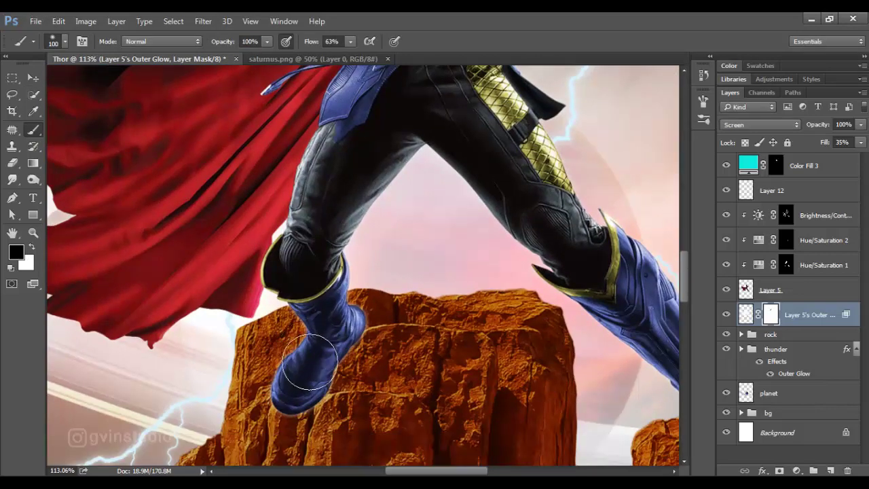
pyautogui.moveTo(371, 315)
pyautogui.mouseDown()
pyautogui.moveTo(289, 408)
pyautogui.moveTo(368, 307)
pyautogui.mouseUp()
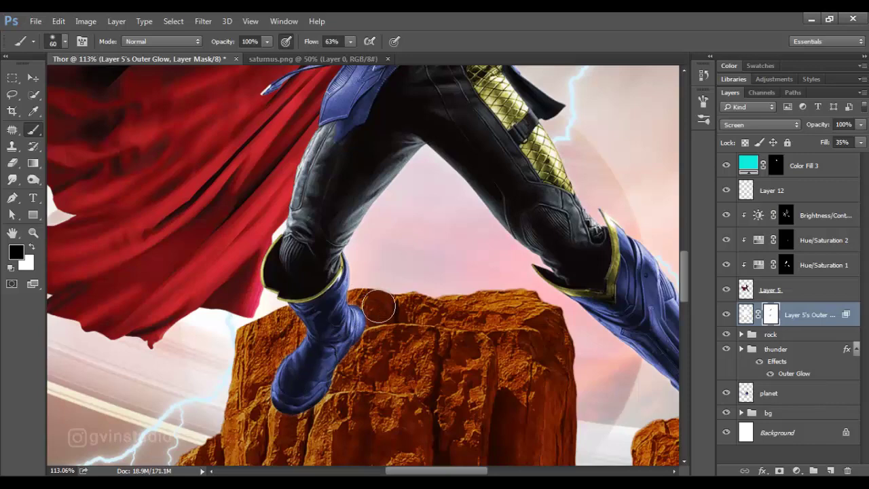
pyautogui.scroll(-3, 378, 308)
pyautogui.scroll(2, 224, 136)
pyautogui.scroll(-2, 160, 131)
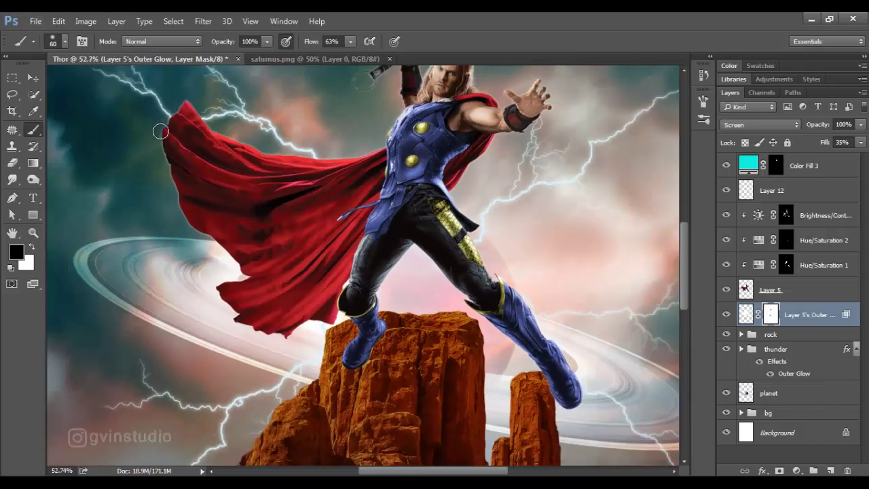
pyautogui.scroll(-2, 127, 139)
pyautogui.scroll(2, 562, 197)
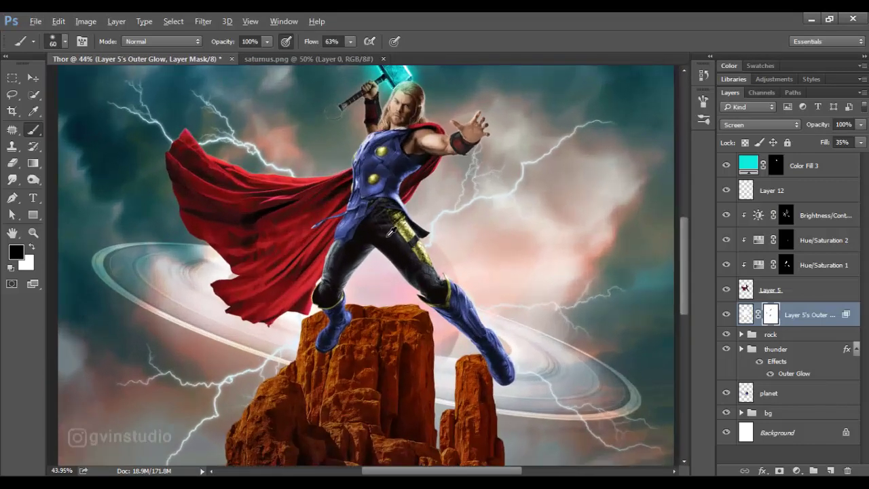
pyautogui.scroll(1, 611, 190)
pyautogui.scroll(-2, 391, 232)
pyautogui.scroll(-2, 391, 233)
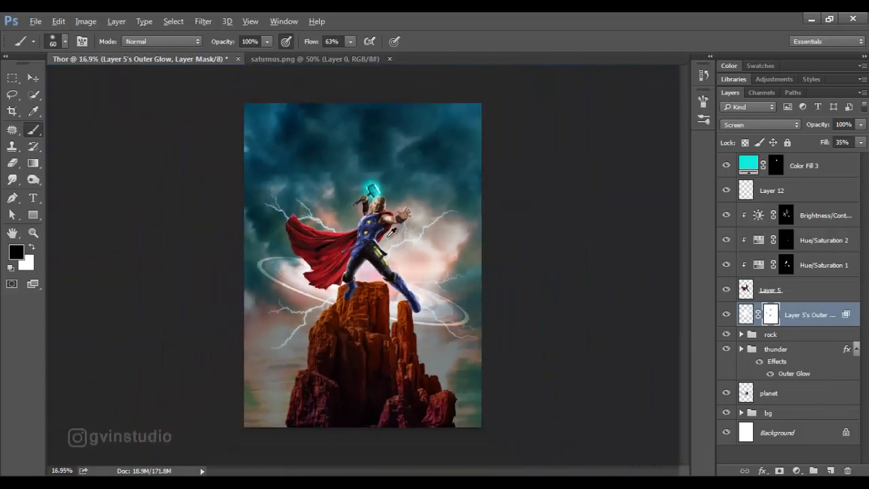
pyautogui.scroll(1, 392, 232)
# Group the Thor layers as 'model copy', hiding the Color Fill 3 and outer glow layers.
pyautogui.press('v')
pyautogui.keyDown('shift'); pyautogui.click(802, 174); pyautogui.keyUp('shift')
pyautogui.hotkey('ctrl', 'g')
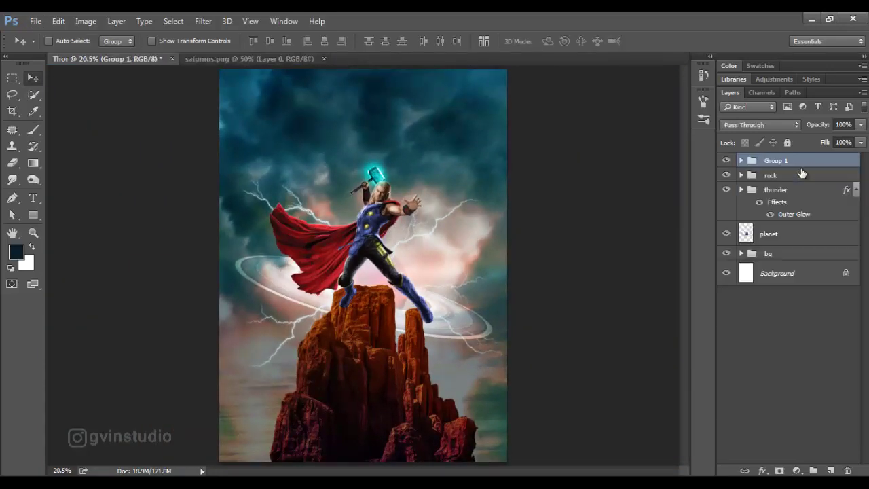
pyautogui.click(726, 160)
pyautogui.write('l copy')
pyautogui.press('Return')
pyautogui.click(741, 160)
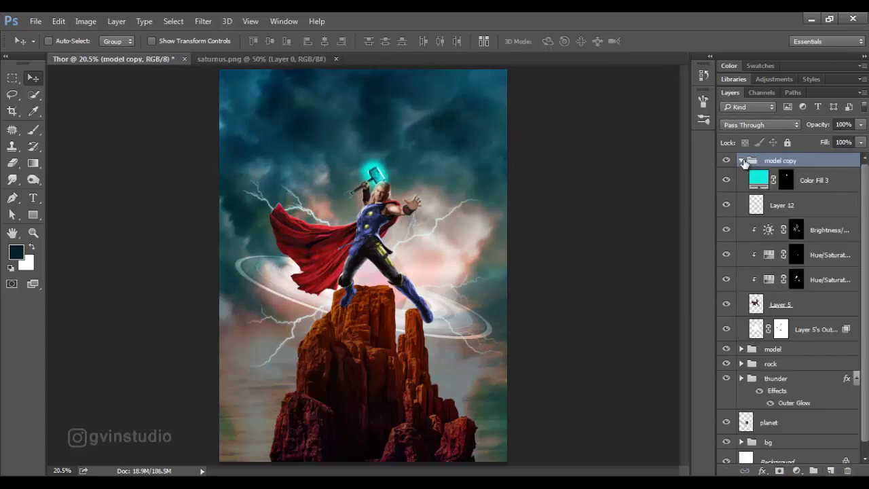
pyautogui.click(741, 160)
pyautogui.click(726, 180)
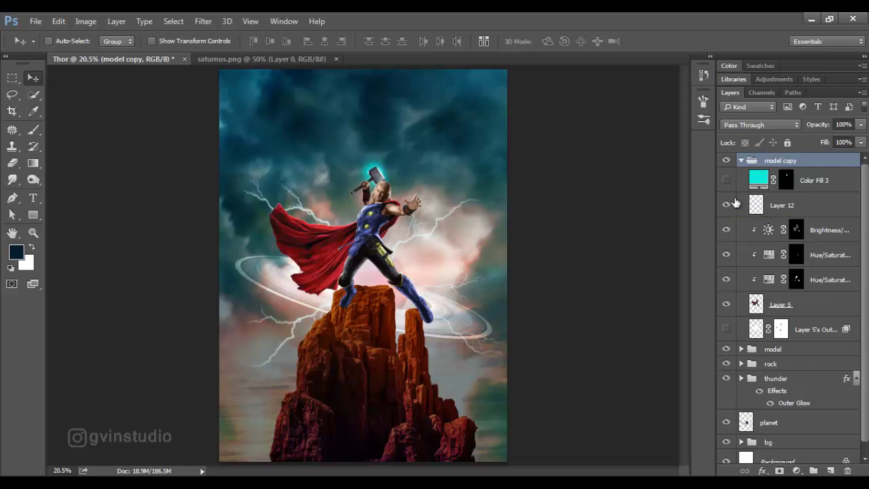
pyautogui.click(742, 160)
# Convert model copy to a smart object and apply Motion Blur with distance about 30.
pyautogui.rightClick(774, 163)
pyautogui.click(669, 197)
pyautogui.click(202, 21)
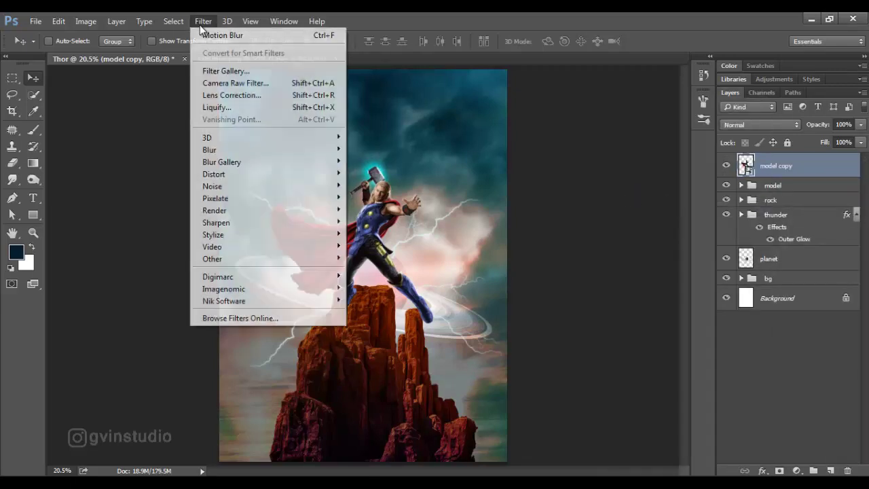
pyautogui.click(377, 230)
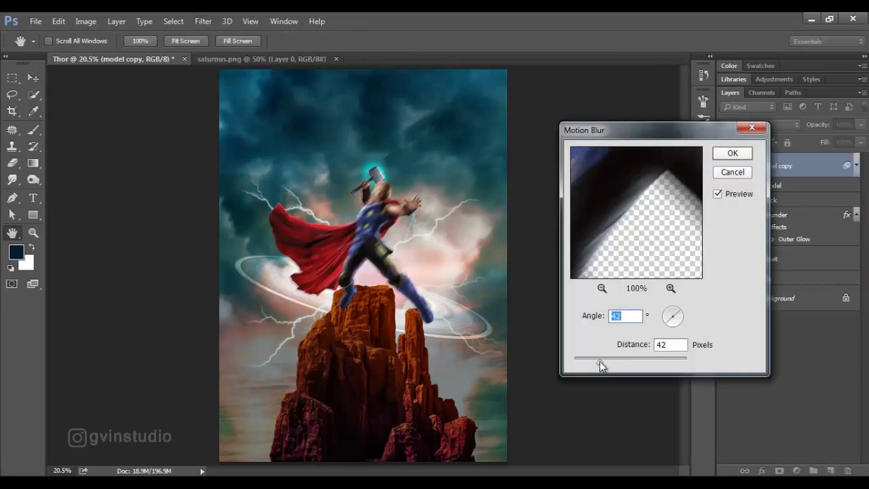
pyautogui.moveTo(592, 362); pyautogui.dragTo(591, 364)
pyautogui.click(733, 153)
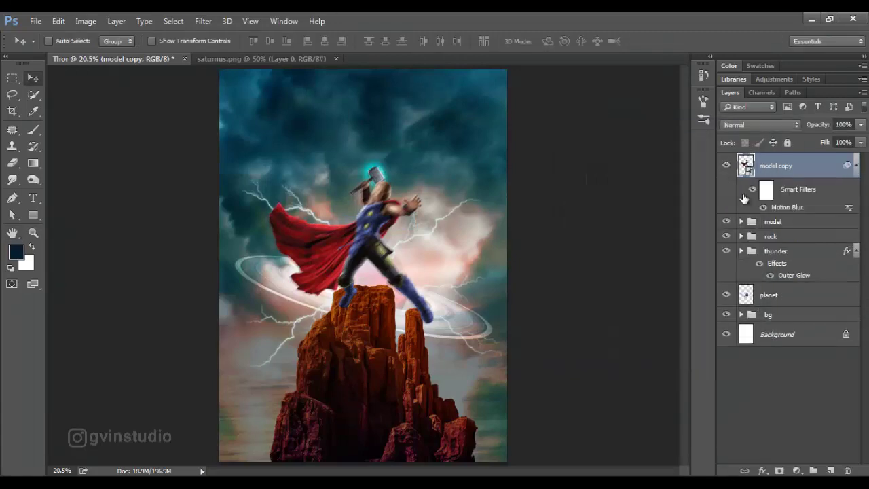
# Add a layer mask to model copy and set the brush to size 100, flow 70%.
pyautogui.press('b')
pyautogui.click(360, 59)
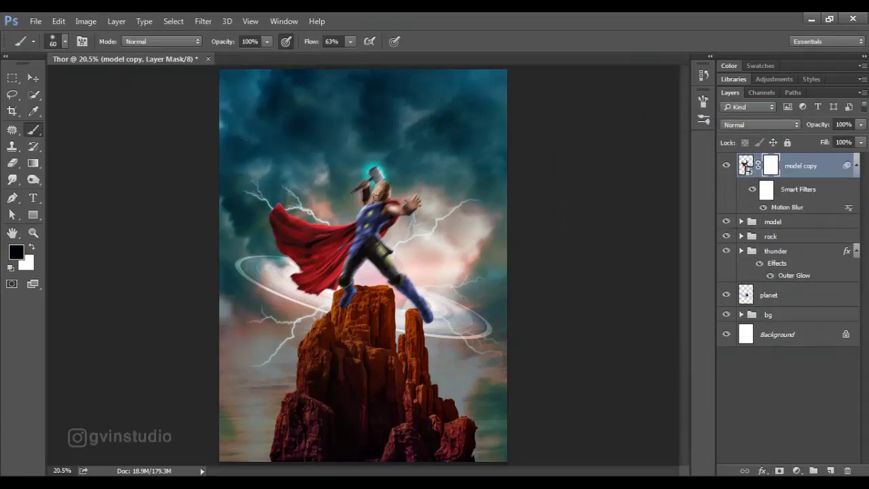
pyautogui.scroll(4, 373, 212)
pyautogui.scroll(2, 375, 213)
pyautogui.scroll(2, 375, 213)
pyautogui.press(']')
pyautogui.press(']')
pyautogui.press(']')
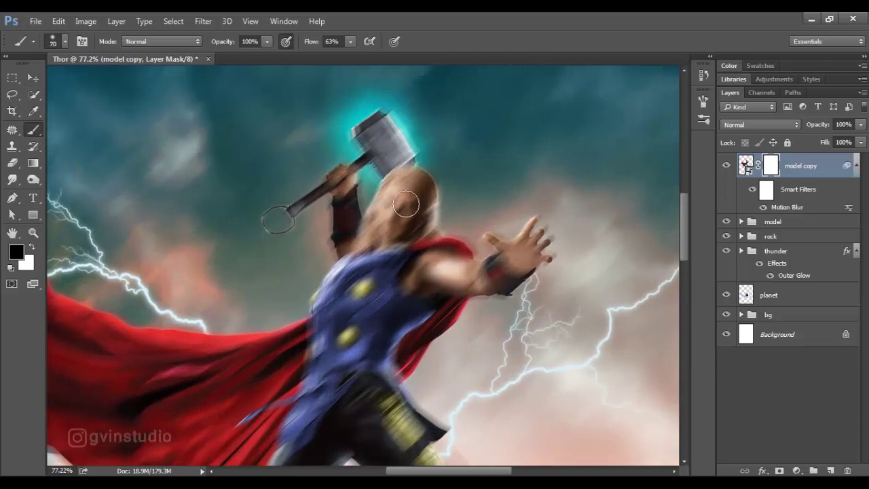
pyautogui.moveTo(314, 45); pyautogui.dragTo(319, 44)
# Paint black to restore sharpness on Thor's face, chest, shoulder and chest emblem.
pyautogui.moveTo(394, 200); pyautogui.dragTo(397, 234)
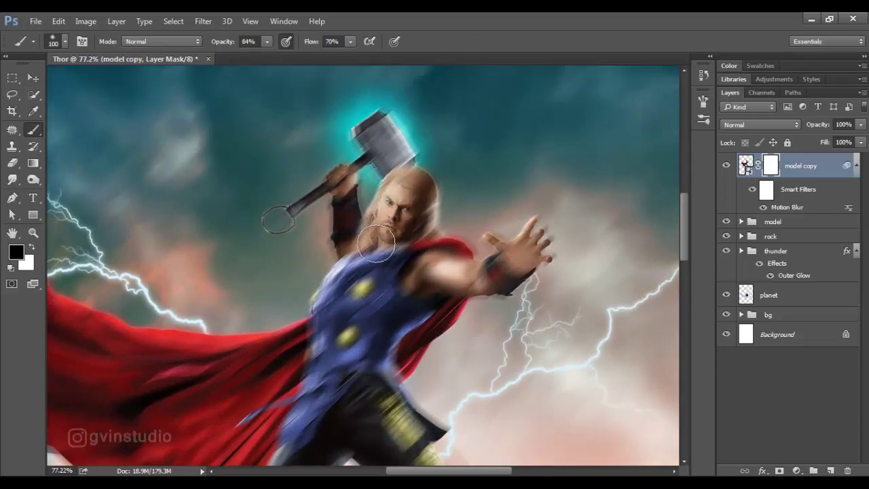
pyautogui.rightClick(406, 195)
pyautogui.press('Escape')
pyautogui.press('[')
pyautogui.press('[')
pyautogui.press('[')
pyautogui.moveTo(339, 298)
pyautogui.mouseDown()
pyautogui.moveTo(412, 275)
pyautogui.moveTo(475, 270)
pyautogui.moveTo(493, 253)
pyautogui.mouseUp()
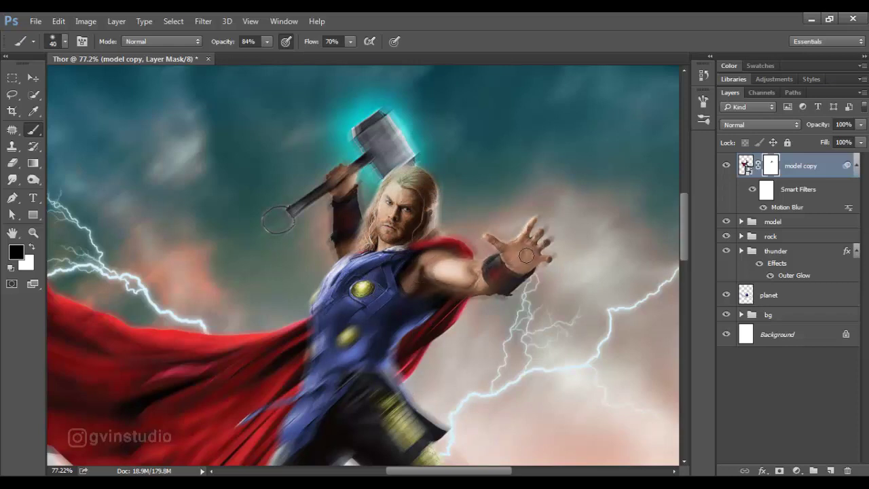
pyautogui.moveTo(360, 295)
pyautogui.mouseDown()
pyautogui.moveTo(316, 344)
pyautogui.moveTo(370, 292)
pyautogui.mouseUp()
# Restore sharpness on Thor's forearm bracer and glowing hammer head with a size-90 brush.
pyautogui.press(']')
pyautogui.press(']')
pyautogui.press(']')
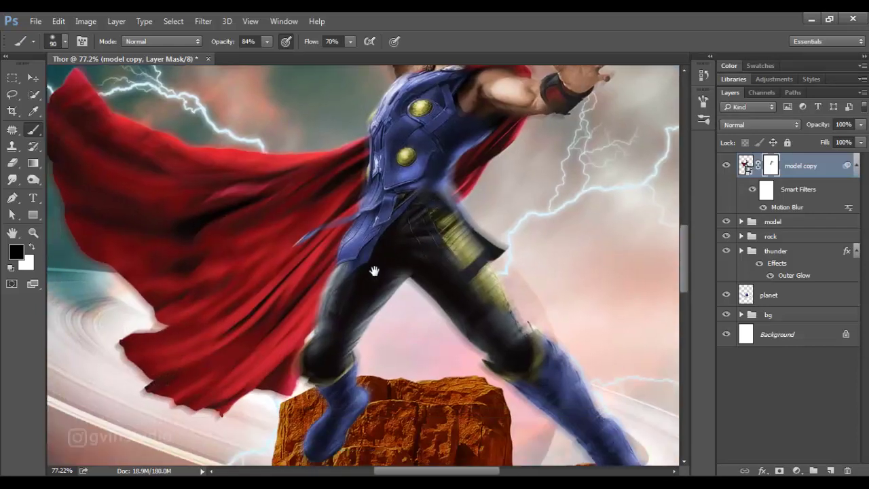
pyautogui.moveTo(343, 390); pyautogui.dragTo(374, 272)
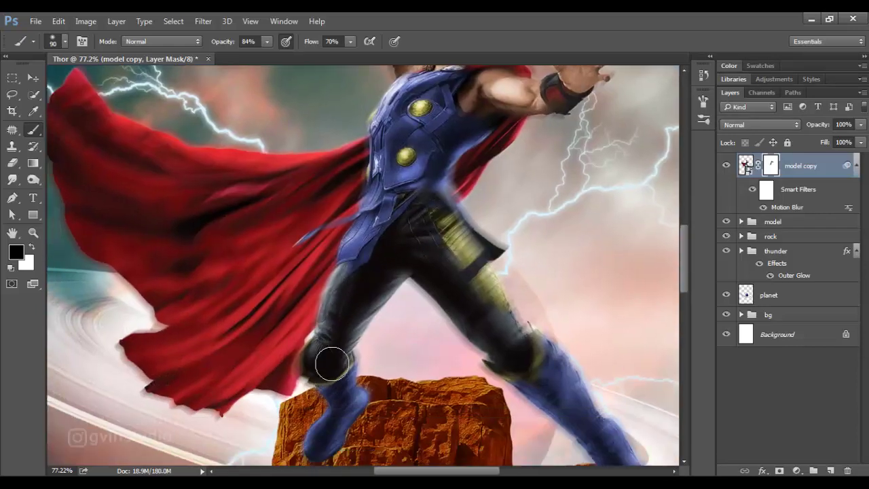
pyautogui.moveTo(507, 335); pyautogui.dragTo(462, 240)
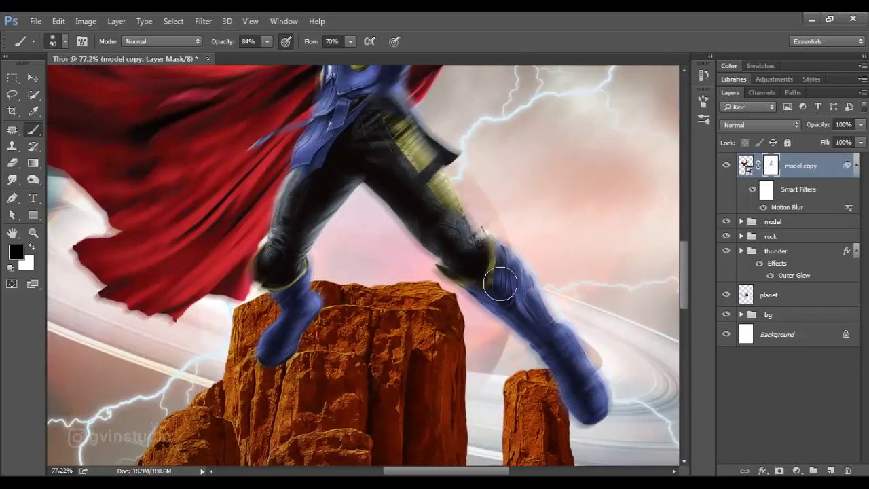
pyautogui.scroll(-5, 362, 309)
pyautogui.scroll(5, 370, 178)
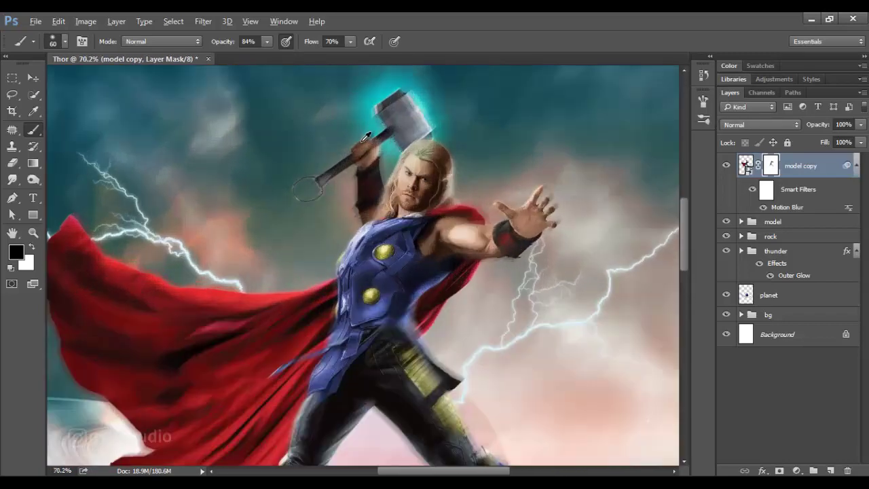
pyautogui.scroll(3, 370, 178)
pyautogui.moveTo(370, 178); pyautogui.dragTo(375, 236)
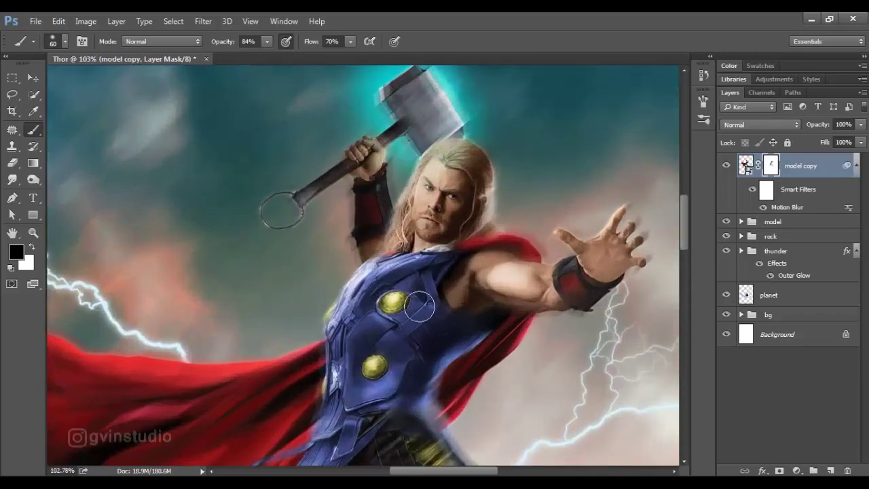
pyautogui.scroll(-3, 420, 307)
pyautogui.scroll(-1, 420, 307)
pyautogui.scroll(2, 420, 306)
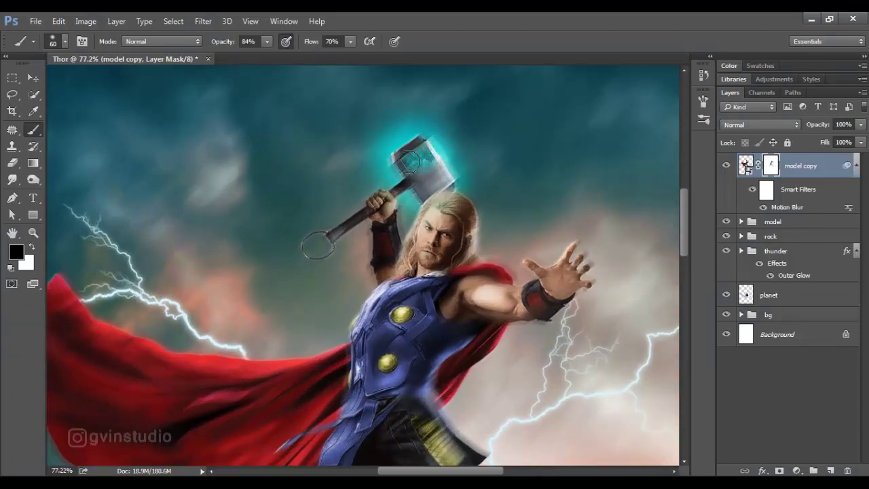
pyautogui.moveTo(409, 162); pyautogui.dragTo(396, 155)
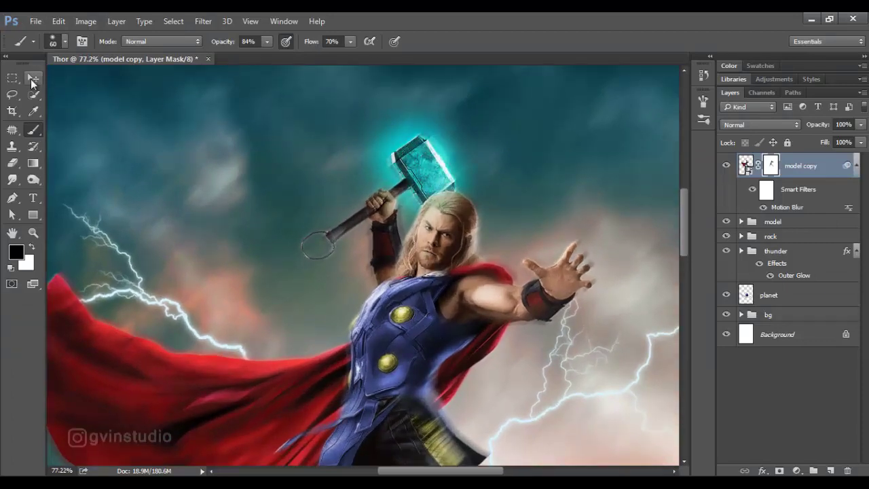
pyautogui.click(32, 79)
pyautogui.scroll(-6, 406, 282)
pyautogui.scroll(1, 406, 282)
pyautogui.scroll(-1, 406, 282)
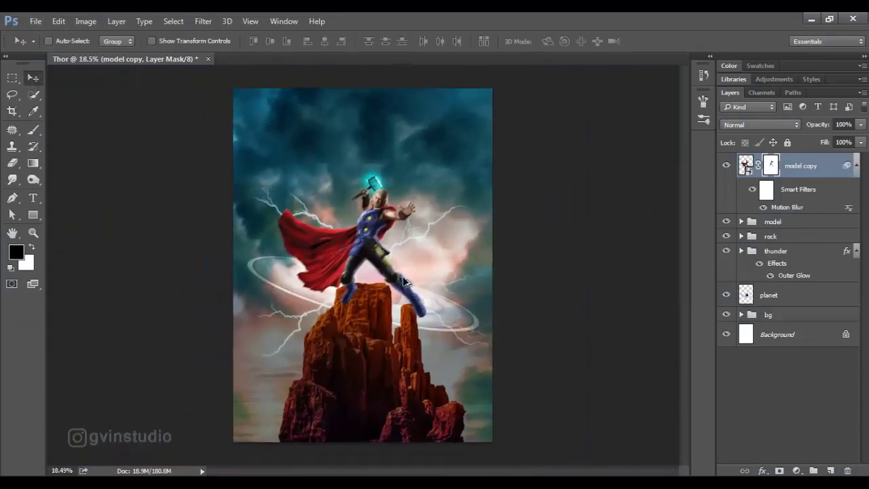
pyautogui.scroll(1, 405, 282)
# On a new layer, fill a tall narrow strip selection left of Thor with a white gradient.
pyautogui.click(855, 167)
pyautogui.click(856, 216)
pyautogui.click(727, 200)
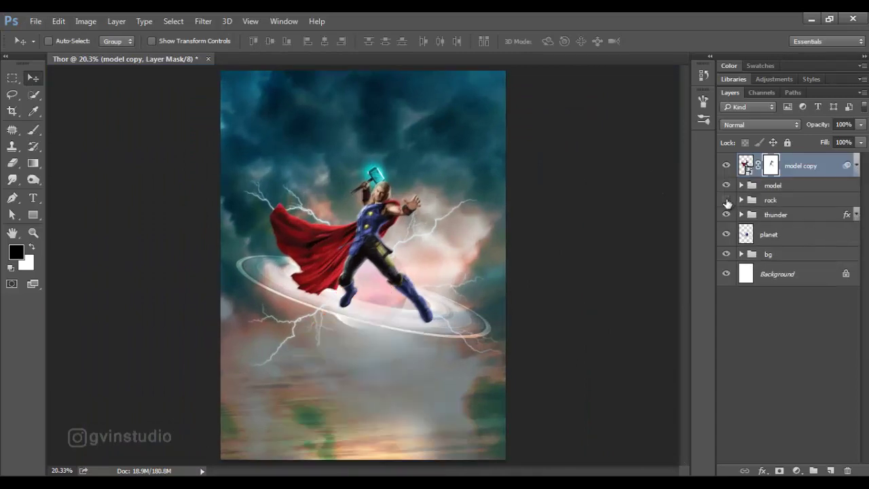
pyautogui.click(829, 471)
pyautogui.press('m')
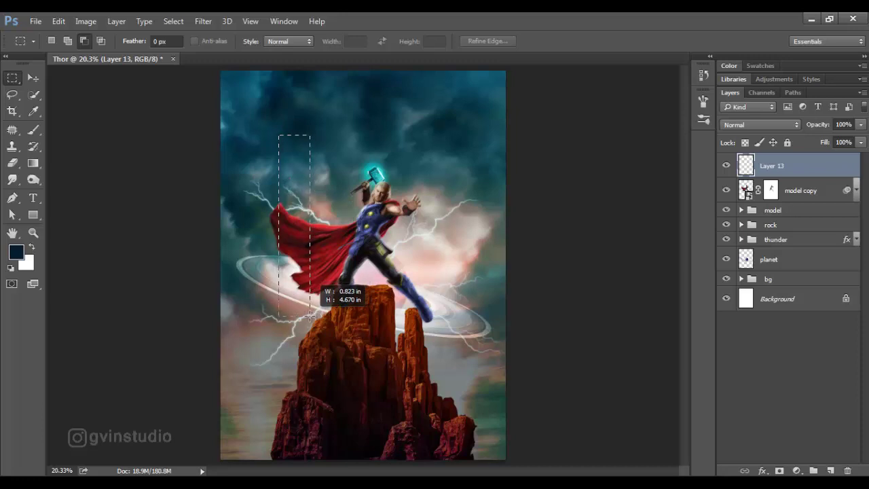
pyautogui.moveTo(295, 310); pyautogui.dragTo(311, 316)
pyautogui.click(31, 247)
pyautogui.click(33, 163)
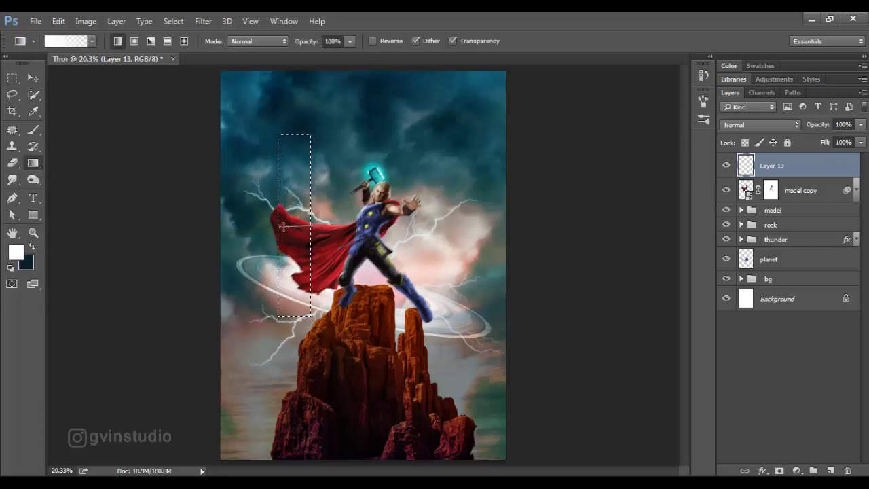
pyautogui.moveTo(284, 227); pyautogui.dragTo(280, 227)
pyautogui.hotkey('ctrl', 'z')
pyautogui.moveTo(295, 136); pyautogui.dragTo(295, 285)
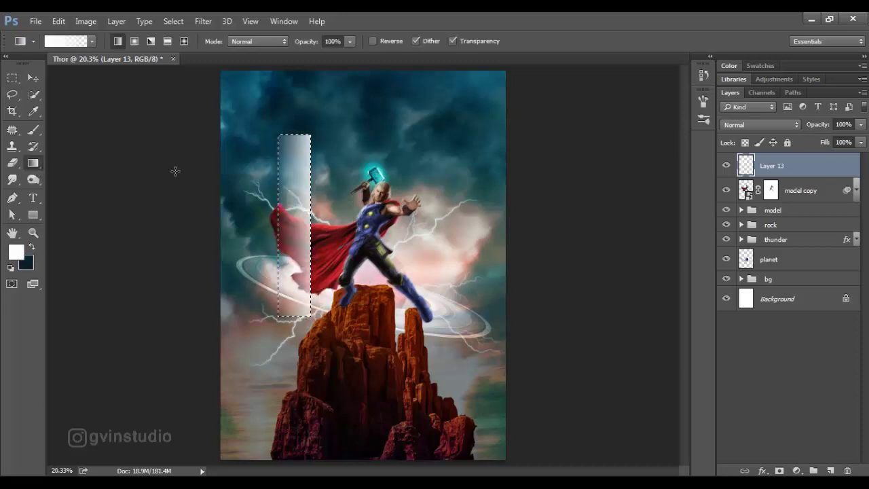
# Redo the strip as a white-to-transparent gradient and deselect it.
pyautogui.press('v')
pyautogui.hotkey('ctrl', 'd')
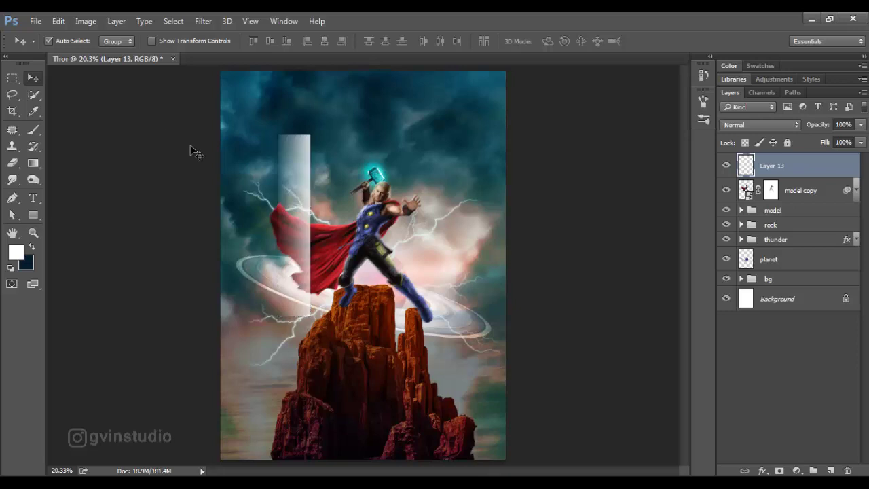
pyautogui.hotkey('ctrl', 'alt', 'z')
pyautogui.hotkey('ctrl', 'alt', 'z')
pyautogui.click(33, 163)
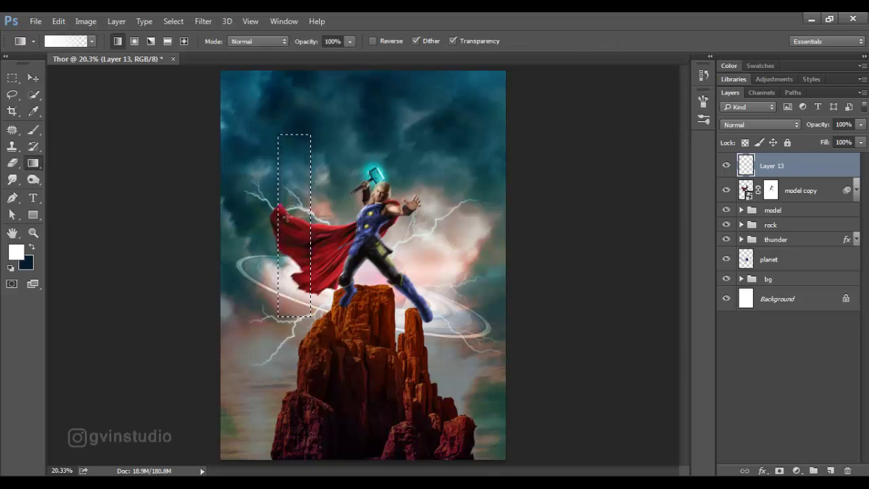
pyautogui.moveTo(294, 136); pyautogui.dragTo(295, 292)
pyautogui.press('v')
pyautogui.hotkey('ctrl', 'd')
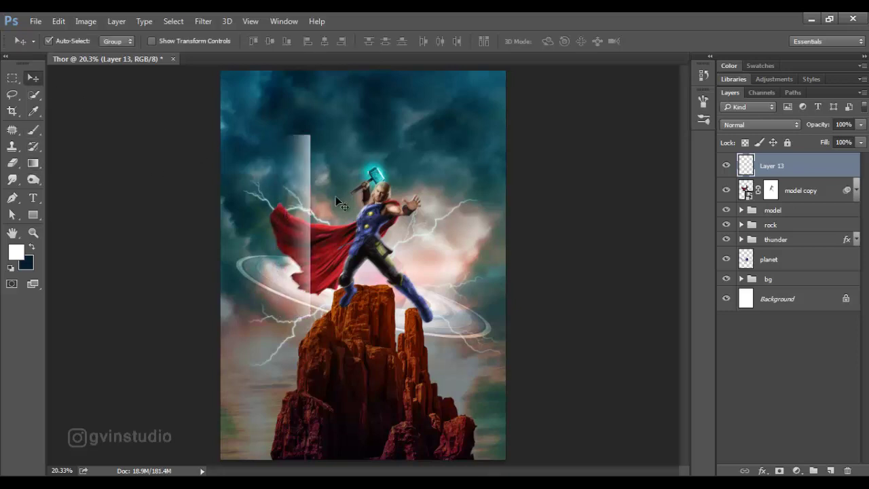
# Rotate, move and lengthen the light strip so it slants diagonally across Thor.
pyautogui.hotkey('ctrl', 't')
pyautogui.moveTo(358, 317); pyautogui.dragTo(404, 270)
pyautogui.moveTo(312, 241); pyautogui.dragTo(358, 277)
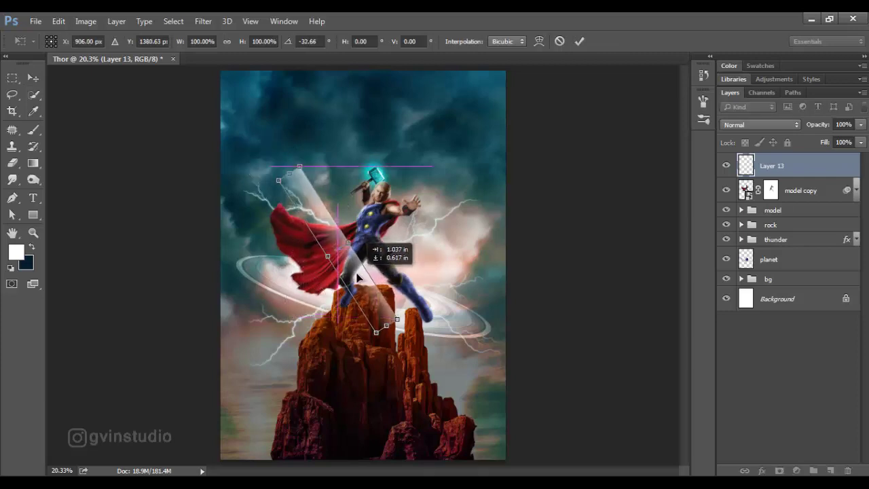
pyautogui.moveTo(387, 326); pyautogui.dragTo(394, 338)
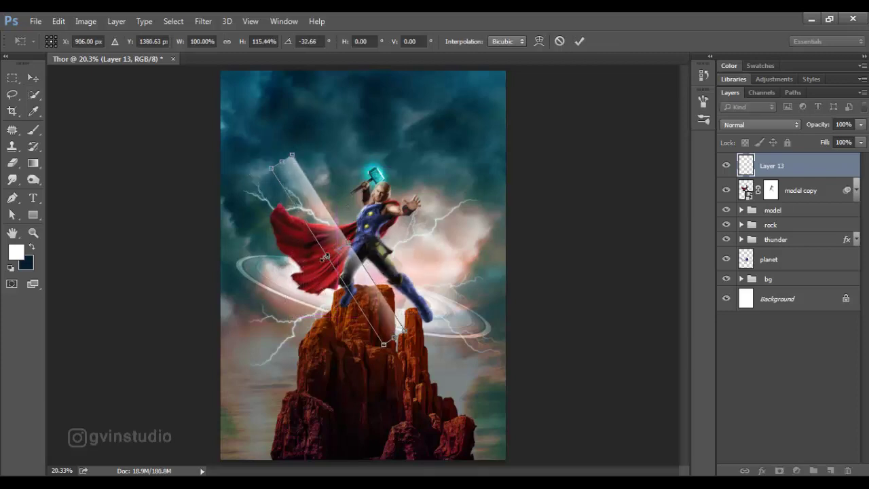
pyautogui.click(580, 41)
# Add a mask to the light strip and fade its top with a 400 px brush.
pyautogui.click(780, 471)
pyautogui.press('b')
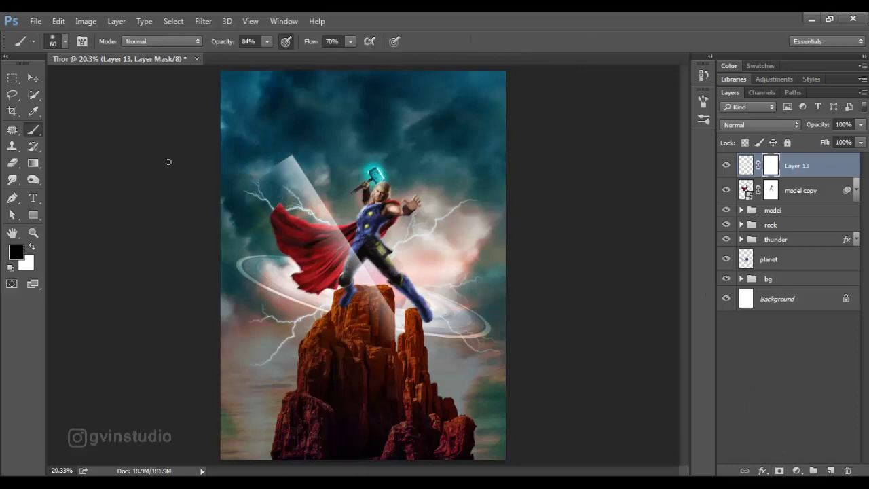
pyautogui.press(']')
pyautogui.press(']')
pyautogui.press(']')
pyautogui.moveTo(309, 45); pyautogui.dragTo(316, 44)
pyautogui.moveTo(276, 142); pyautogui.dragTo(272, 197)
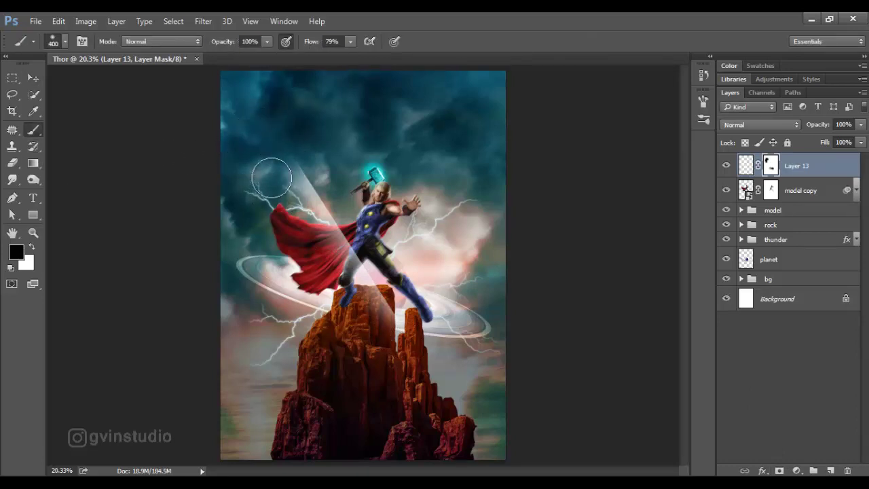
# Set the light ray to about 54% opacity and make two copies beside it.
pyautogui.press('v')
pyautogui.moveTo(818, 126); pyautogui.dragTo(791, 130)
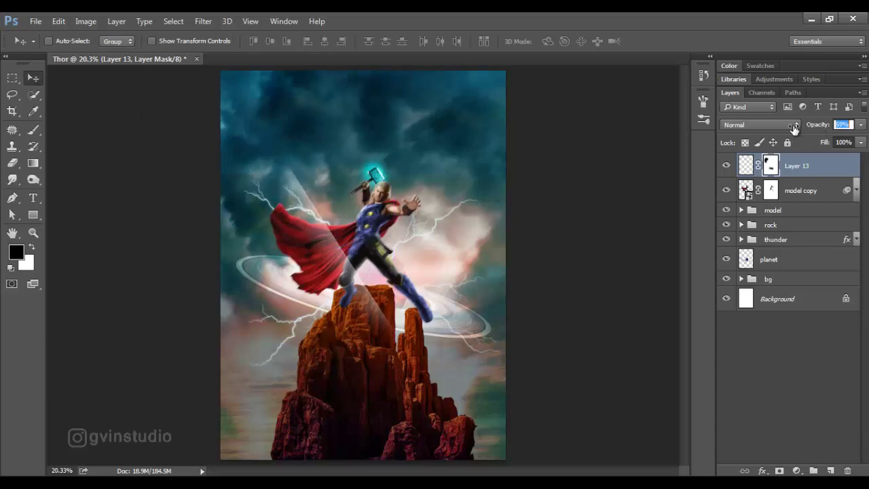
pyautogui.hotkey('ctrl', 'j')
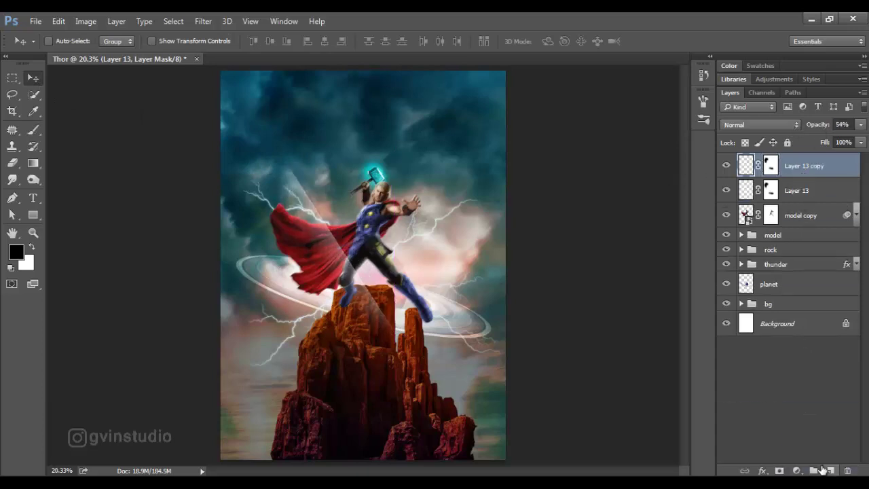
pyautogui.moveTo(449, 333); pyautogui.dragTo(447, 271)
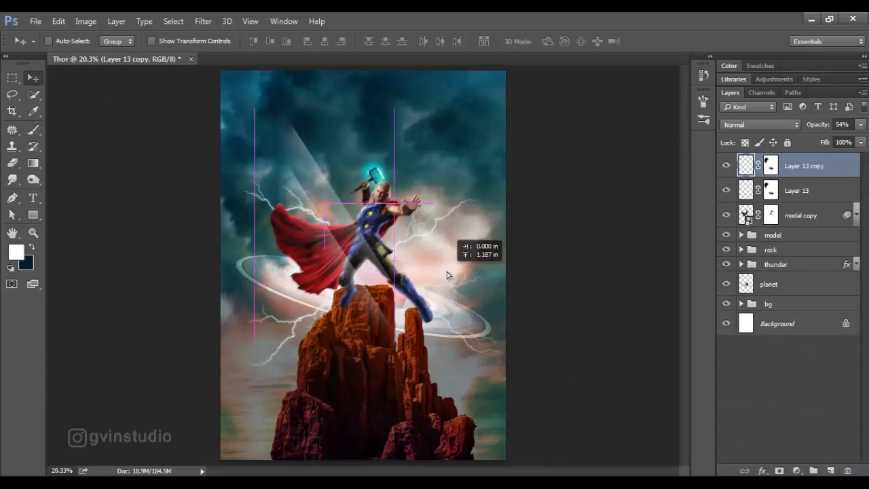
pyautogui.moveTo(805, 175); pyautogui.dragTo(830, 471)
pyautogui.moveTo(457, 247)
pyautogui.mouseDown()
pyautogui.moveTo(421, 233)
pyautogui.moveTo(426, 225)
pyautogui.mouseUp()
# Reposition the second and third light rays and reset colours to black and white.
pyautogui.hotkey('alt', '[')
pyautogui.scroll(1, 430, 217)
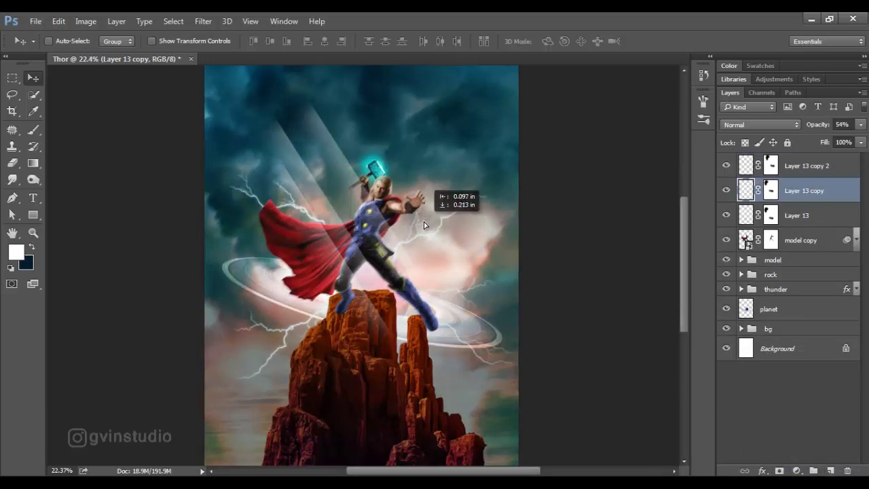
pyautogui.click(791, 170)
pyautogui.moveTo(547, 204); pyautogui.dragTo(547, 205)
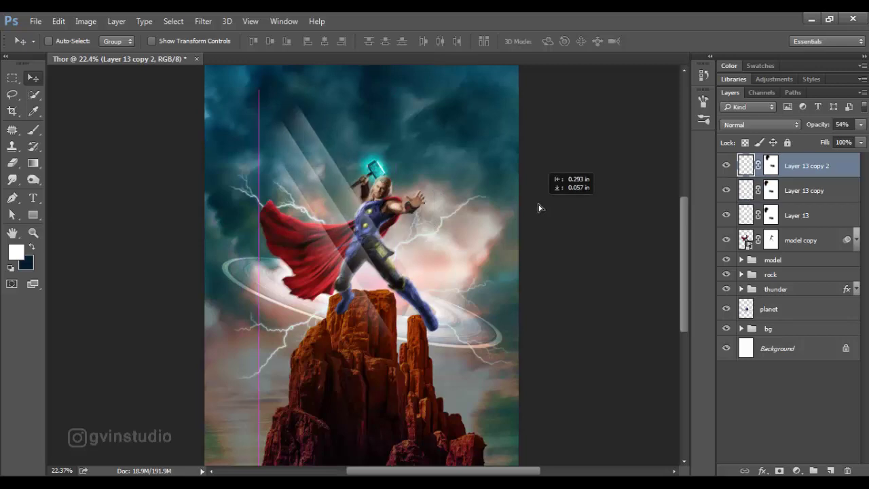
pyautogui.click(790, 189)
pyautogui.scroll(1, 370, 225)
pyautogui.moveTo(370, 224); pyautogui.dragTo(372, 229)
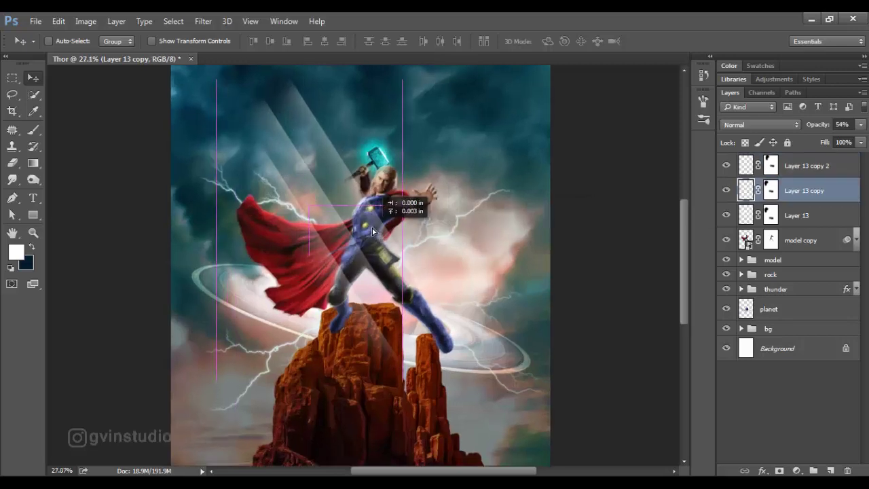
pyautogui.press('x')
pyautogui.press('b')
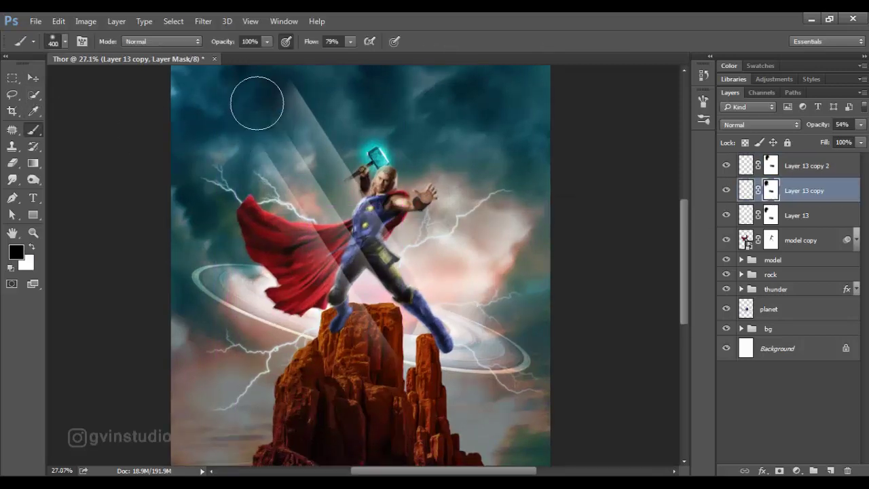
# Shift the third ray right and down, then group all three ray layers.
pyautogui.click(771, 166)
pyautogui.press('v')
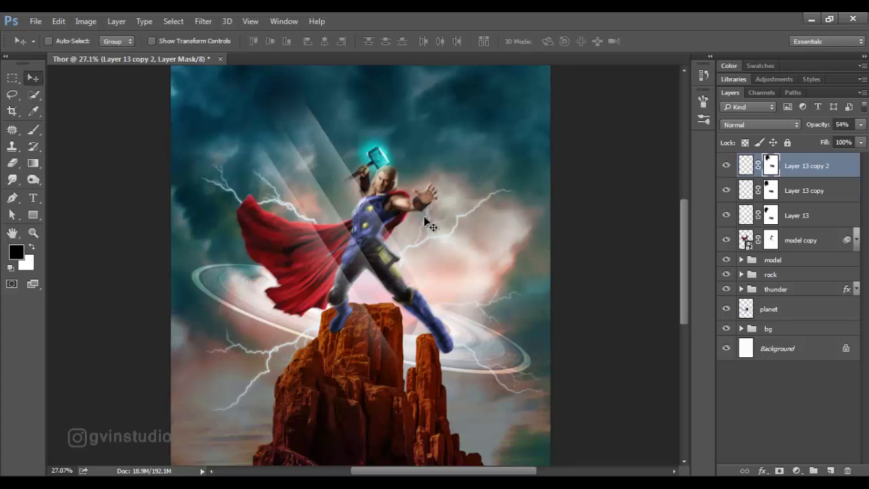
pyautogui.moveTo(413, 194)
pyautogui.mouseDown()
pyautogui.moveTo(430, 230)
pyautogui.moveTo(456, 196)
pyautogui.moveTo(475, 244)
pyautogui.mouseUp()
pyautogui.hotkey('alt', '[')
pyautogui.hotkey('alt', '[')
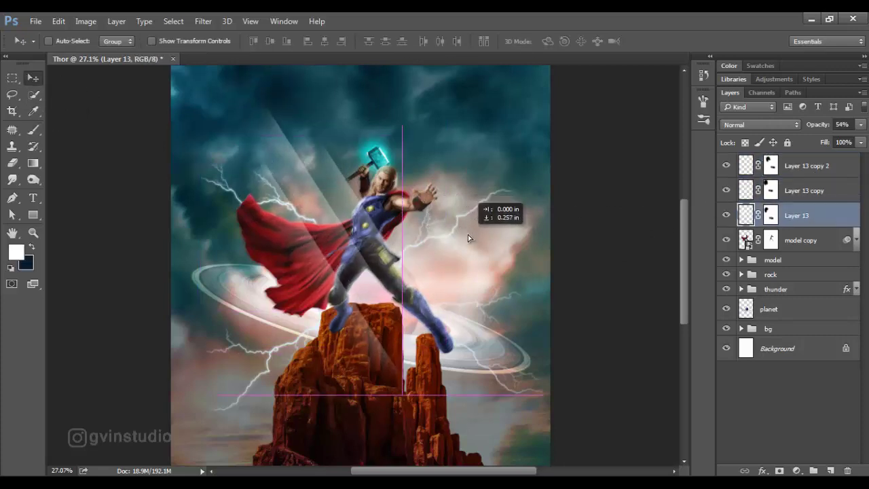
pyautogui.scroll(-3, 445, 280)
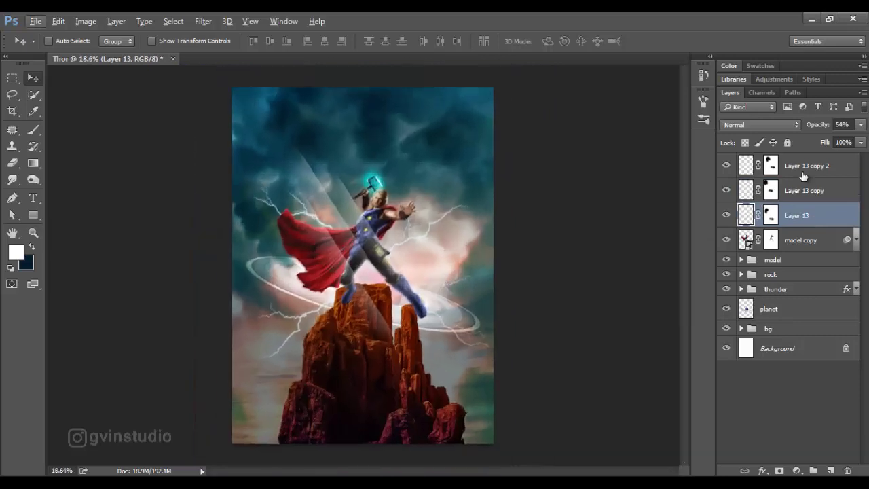
pyautogui.keyDown('shift'); pyautogui.click(802, 167); pyautogui.keyUp('shift')
pyautogui.hotkey('ctrl', 'g')
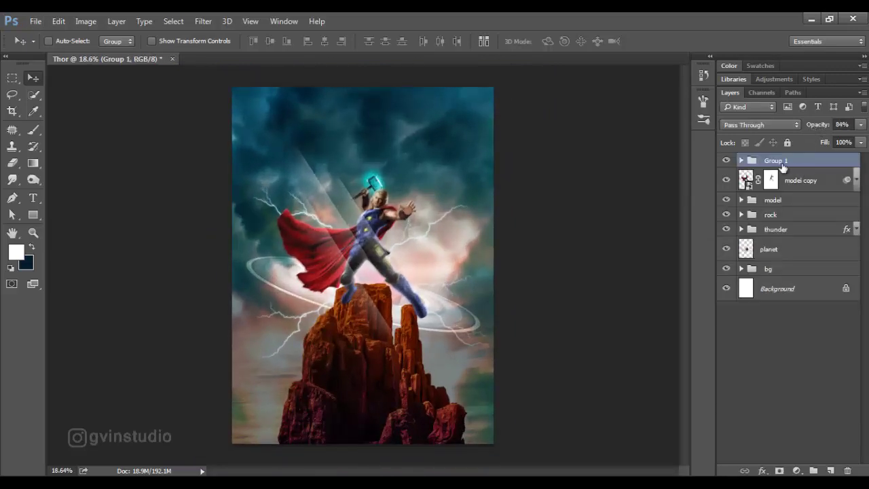
# Open star5, define it as a brush preset, and close the image.
pyautogui.click(35, 21)
pyautogui.click(48, 47)
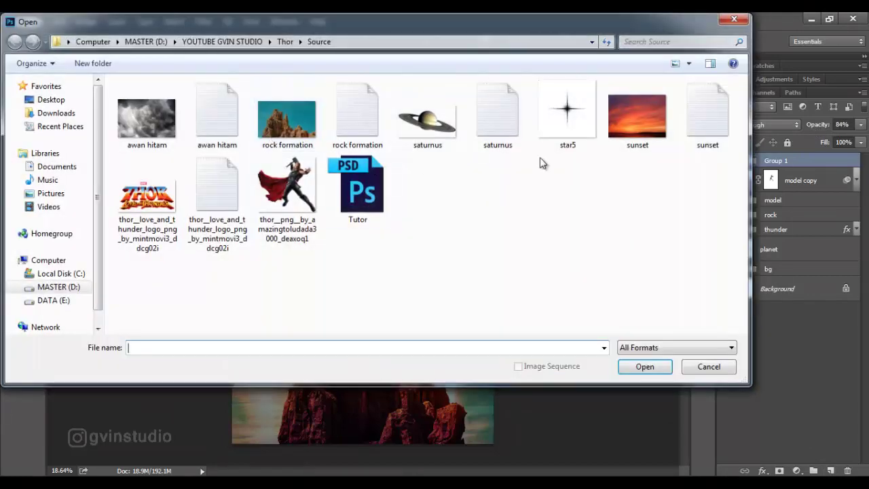
pyautogui.doubleClick(566, 112)
pyautogui.click(54, 22)
pyautogui.click(102, 309)
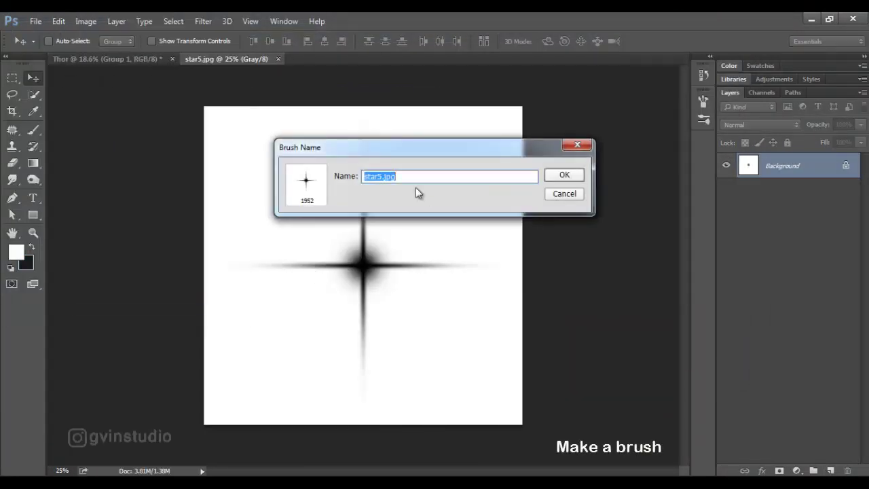
pyautogui.click(548, 175)
pyautogui.click(279, 59)
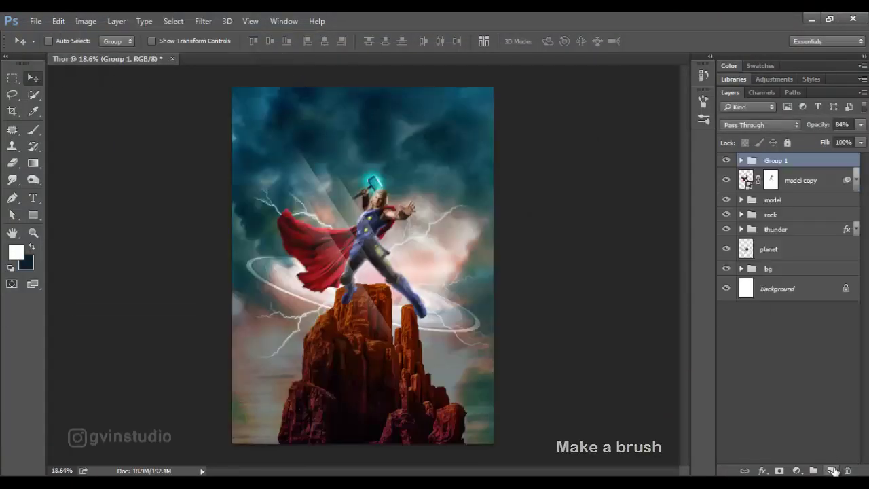
# On a new layer, set the foreground to pale cyan and select the star brush.
pyautogui.click(830, 471)
pyautogui.click(15, 252)
pyautogui.click(697, 297)
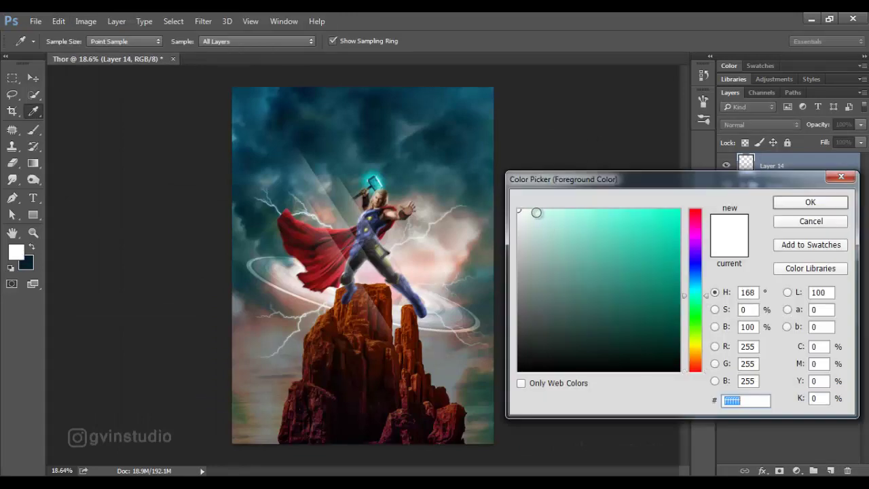
pyautogui.click(534, 212)
pyautogui.click(810, 202)
pyautogui.press('b')
pyautogui.rightClick(350, 227)
pyautogui.doubleClick(452, 417)
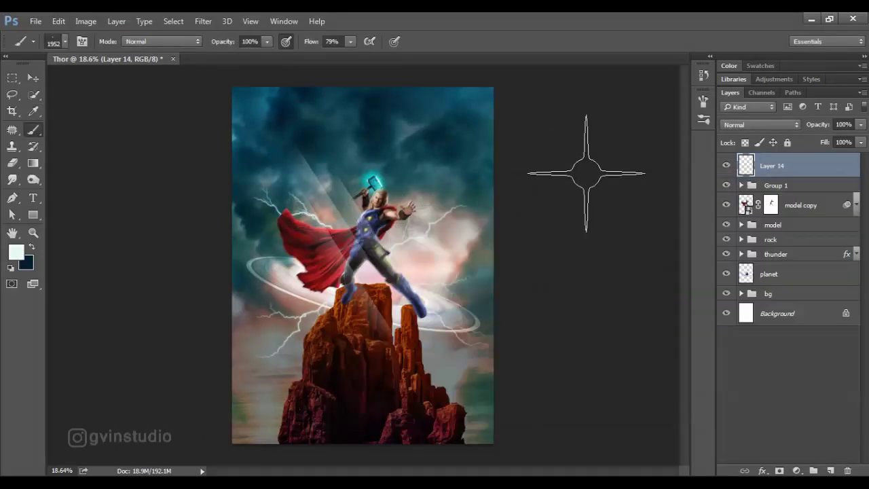
# Adjust the star brush size over the hammer and add an empty layer for fog.
pyautogui.scroll(2, 373, 173)
pyautogui.scroll(2, 373, 171)
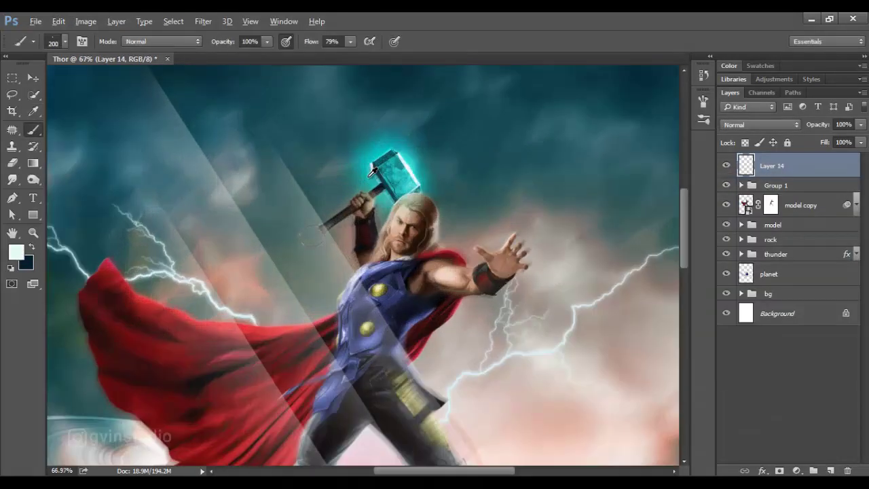
pyautogui.scroll(1, 390, 170)
pyautogui.scroll(-4, 401, 140)
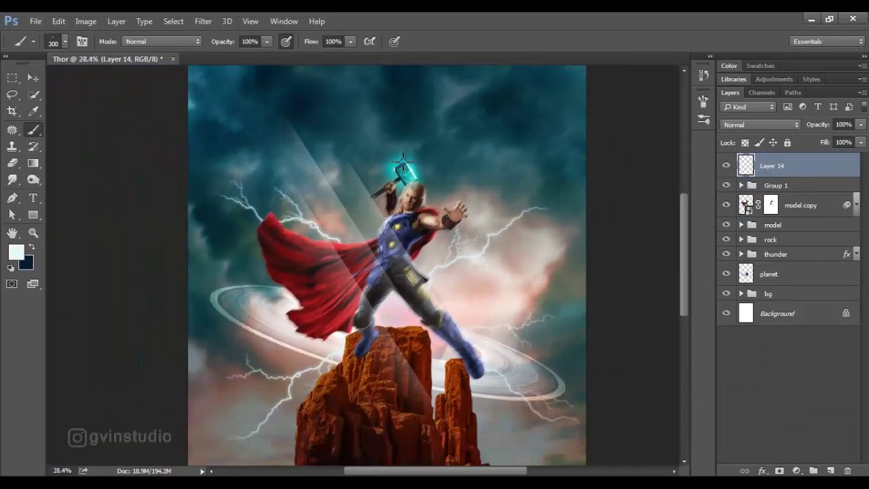
pyautogui.rightClick(457, 177)
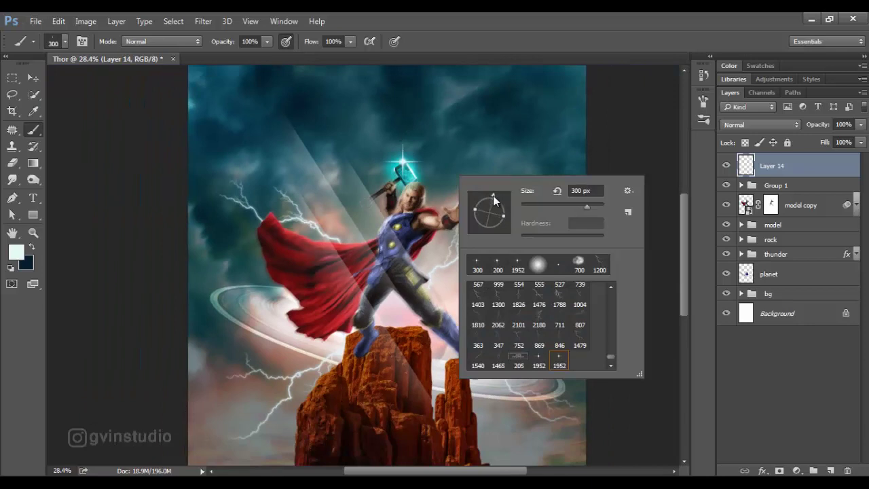
pyautogui.press('Escape')
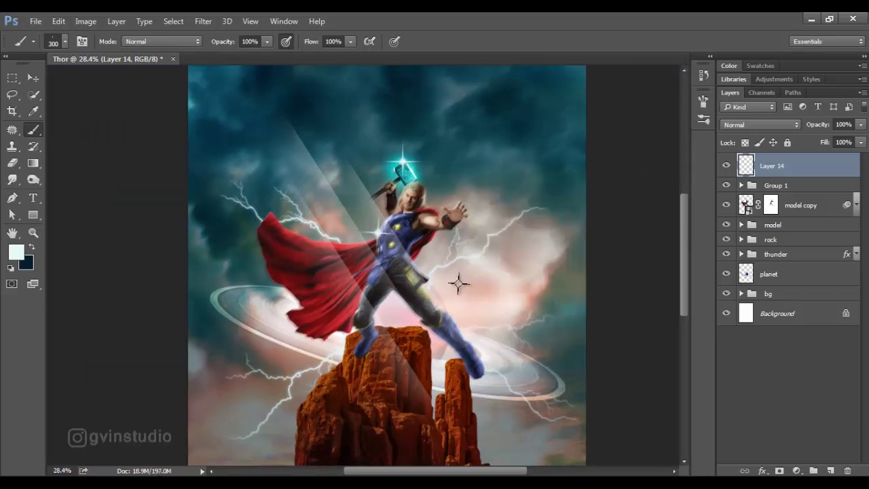
pyautogui.rightClick(445, 307)
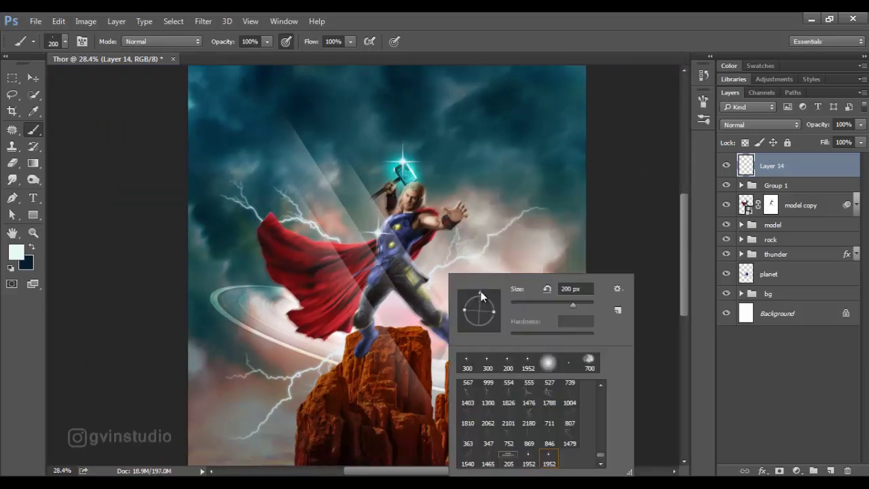
pyautogui.press('Escape')
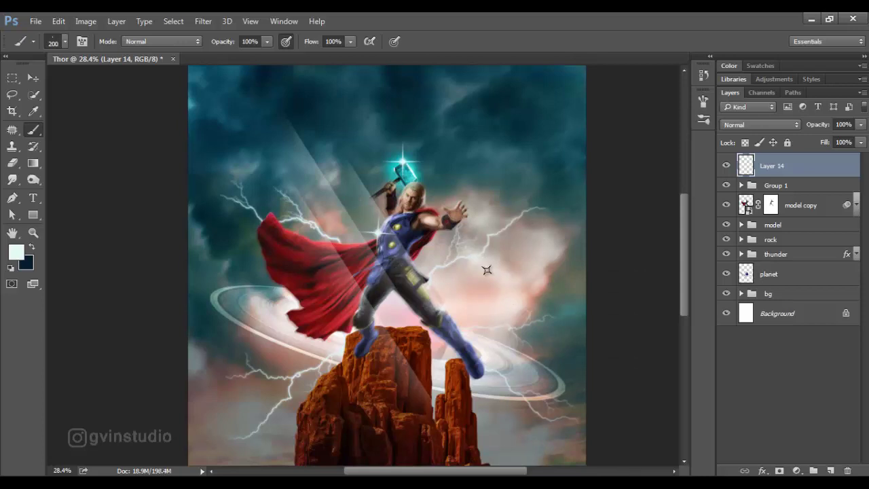
pyautogui.press('v')
pyautogui.scroll(-3, 404, 261)
pyautogui.scroll(1, 404, 261)
pyautogui.scroll(-1, 366, 250)
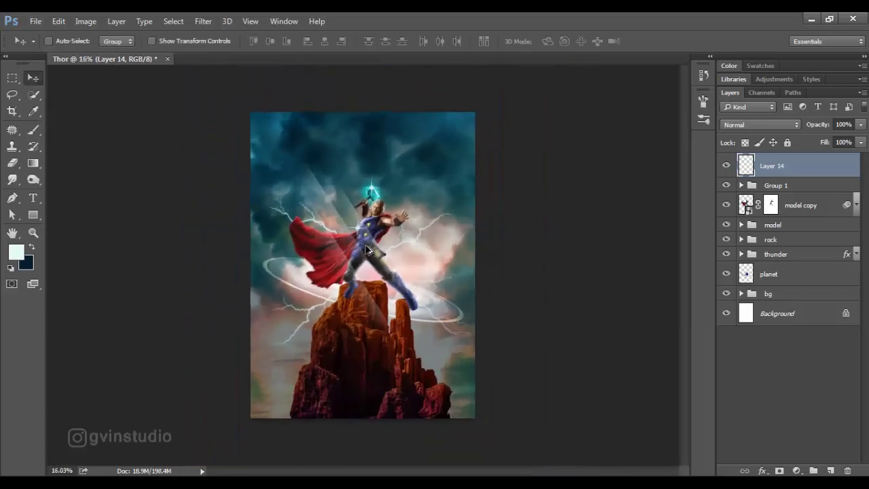
pyautogui.click(831, 470)
# Paint white fog along the poster's bottom with a 900 px cloud brush.
pyautogui.press('b')
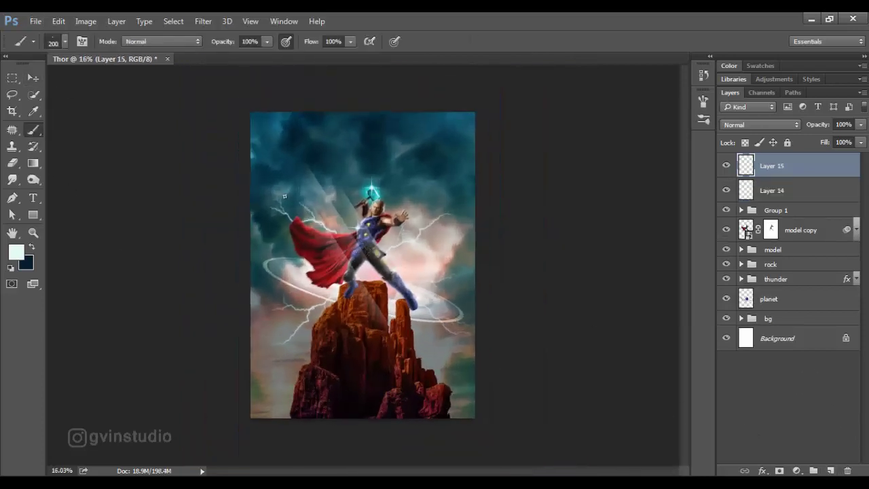
pyautogui.rightClick(296, 199)
pyautogui.scroll(2, 371, 367)
pyautogui.scroll(2, 366, 368)
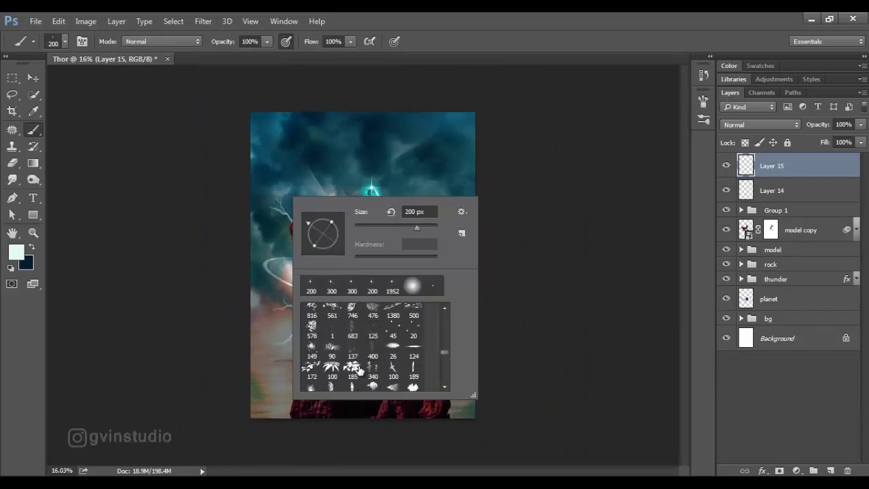
pyautogui.scroll(2, 363, 368)
pyautogui.scroll(2, 360, 370)
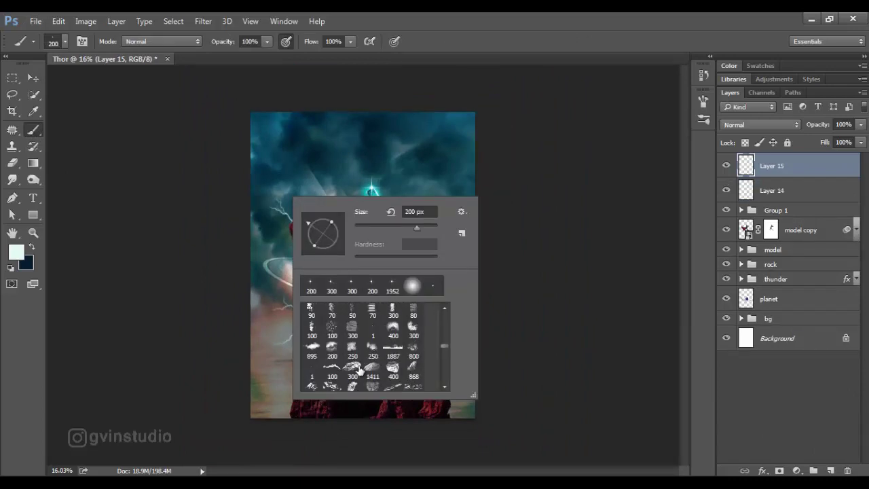
pyautogui.click(541, 44)
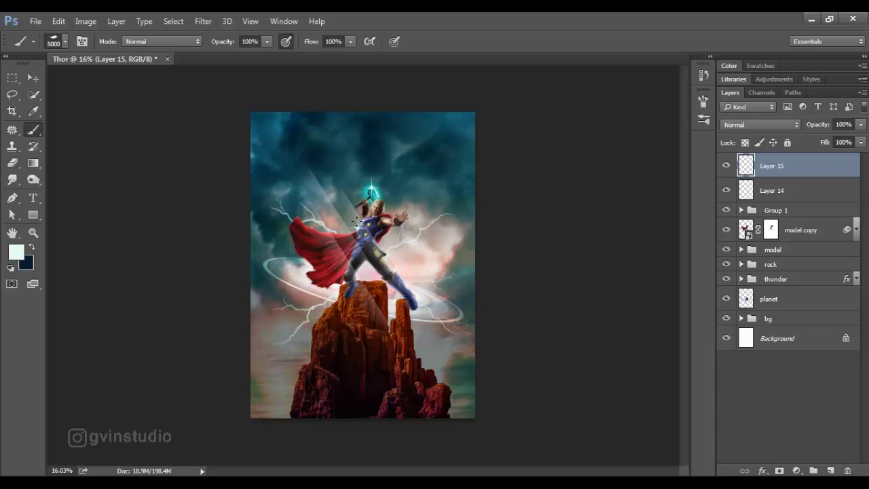
pyautogui.rightClick(356, 222)
pyautogui.doubleClick(382, 372)
pyautogui.click(81, 41)
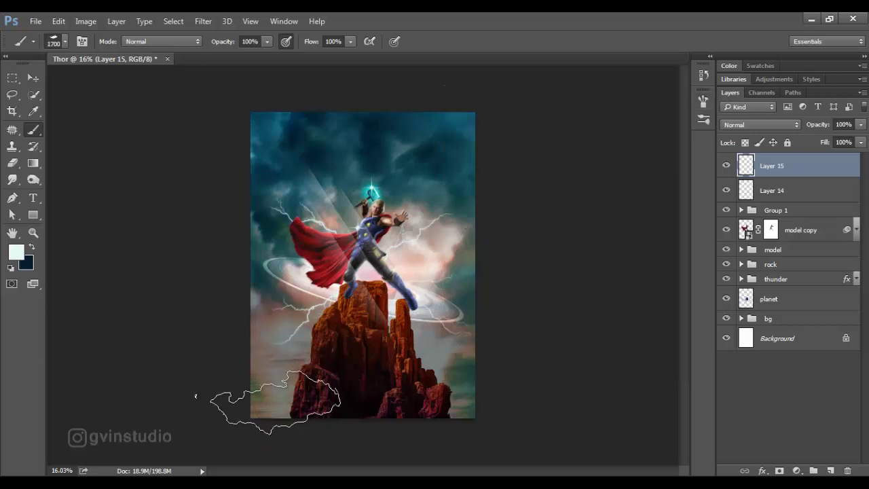
pyautogui.press('[')
pyautogui.press('[')
pyautogui.press('[')
pyautogui.moveTo(269, 407)
pyautogui.mouseDown()
pyautogui.moveTo(415, 419)
pyautogui.moveTo(485, 390)
pyautogui.moveTo(252, 401)
pyautogui.mouseUp()
# Mask the fog at 47% brush opacity to reveal the rock base, and set the layer to 64%.
pyautogui.click(779, 471)
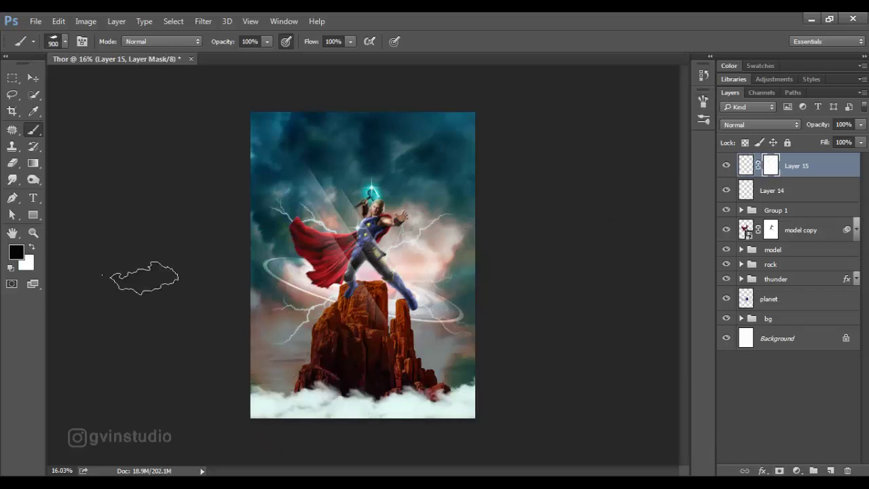
pyautogui.click(81, 42)
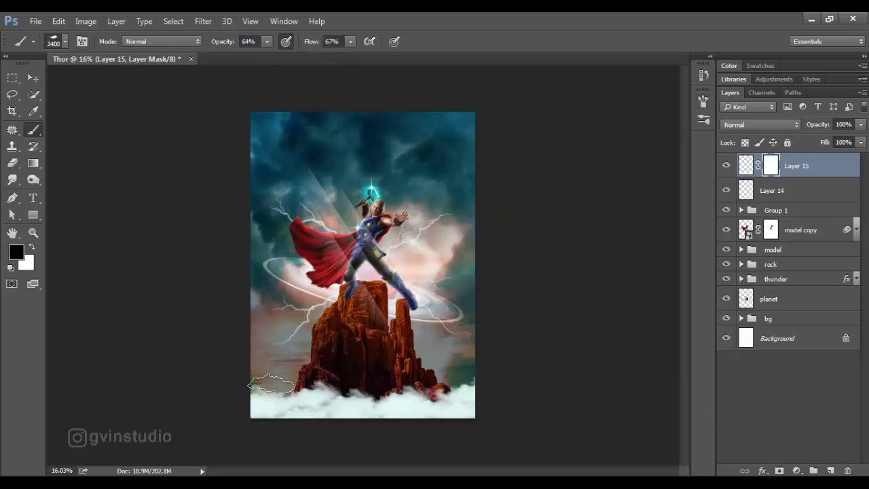
pyautogui.moveTo(272, 385); pyautogui.dragTo(465, 405)
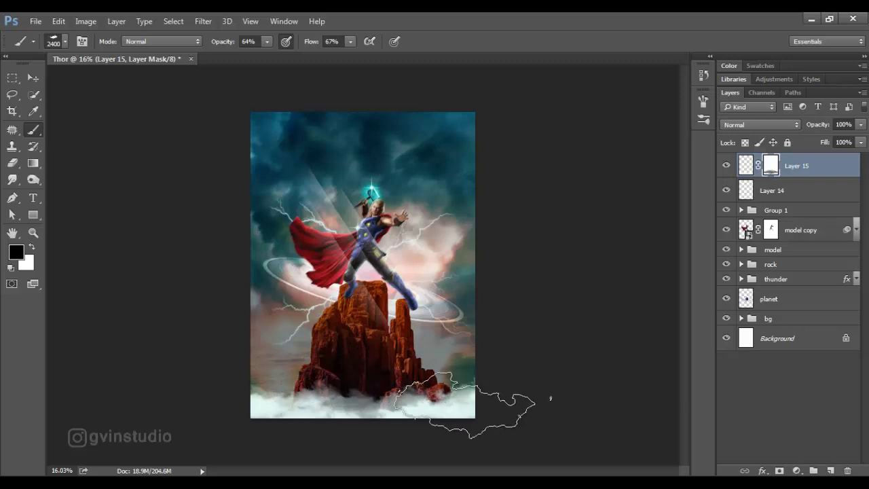
pyautogui.write('47')
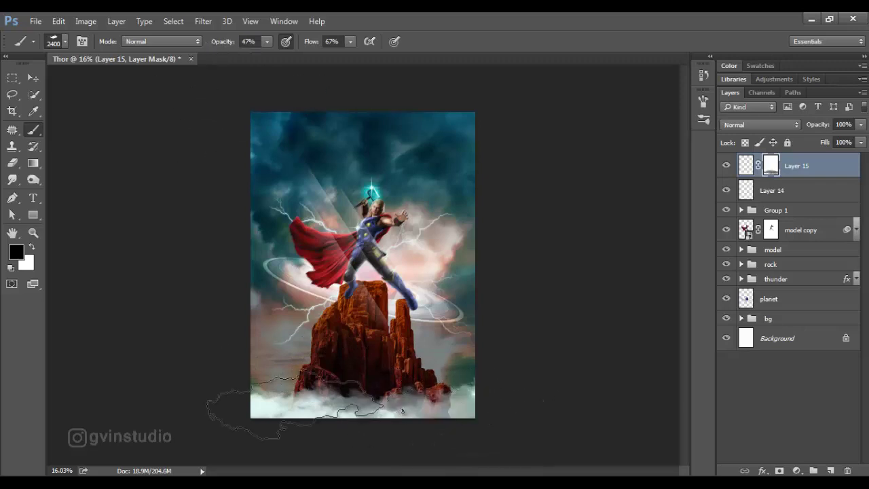
pyautogui.press('[')
pyautogui.press('[')
pyautogui.press('[')
pyautogui.moveTo(262, 401); pyautogui.dragTo(398, 410)
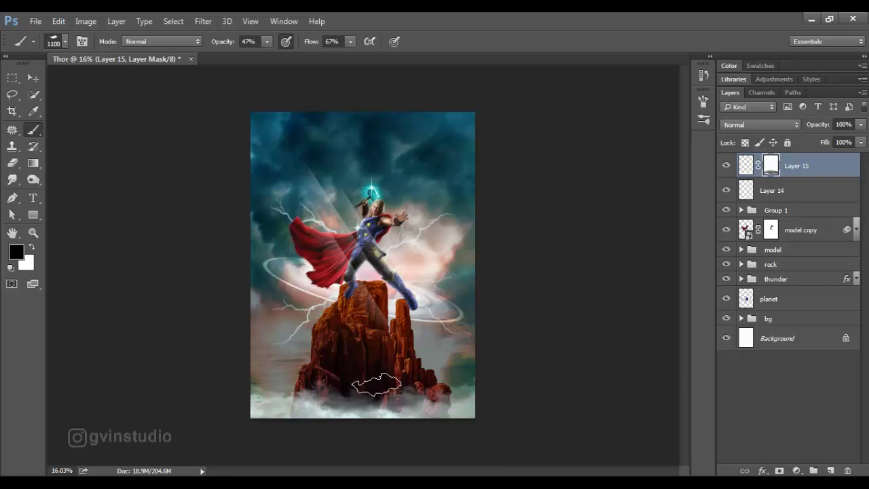
pyautogui.moveTo(284, 391); pyautogui.dragTo(437, 392)
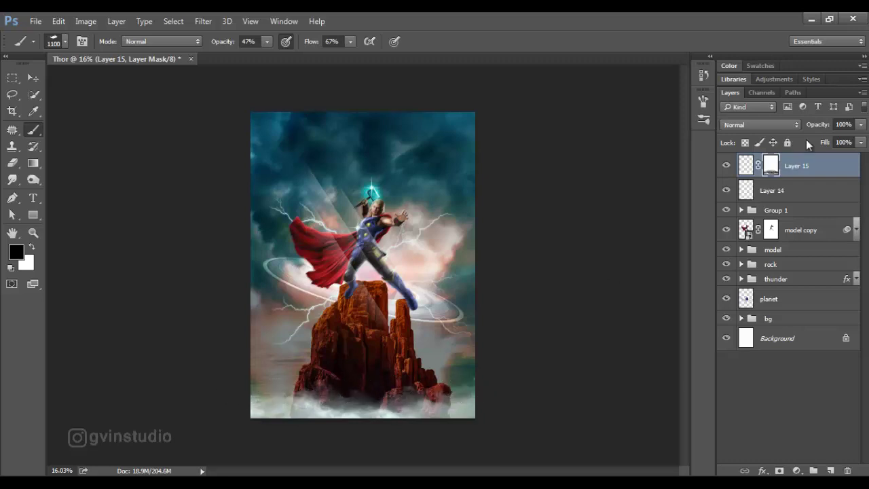
pyautogui.moveTo(819, 125); pyautogui.dragTo(791, 129)
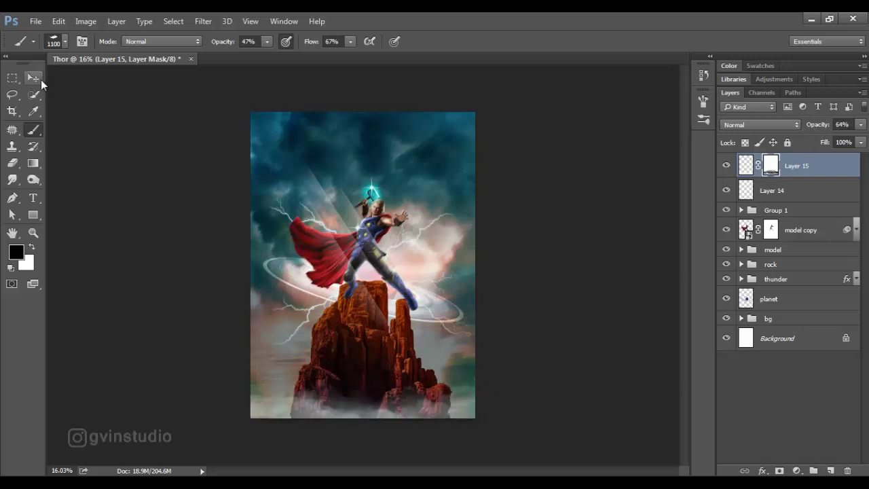
# Rename Layer 14 to 'star' and Layer 15 to 'fog'.
pyautogui.click(39, 79)
pyautogui.click(774, 193)
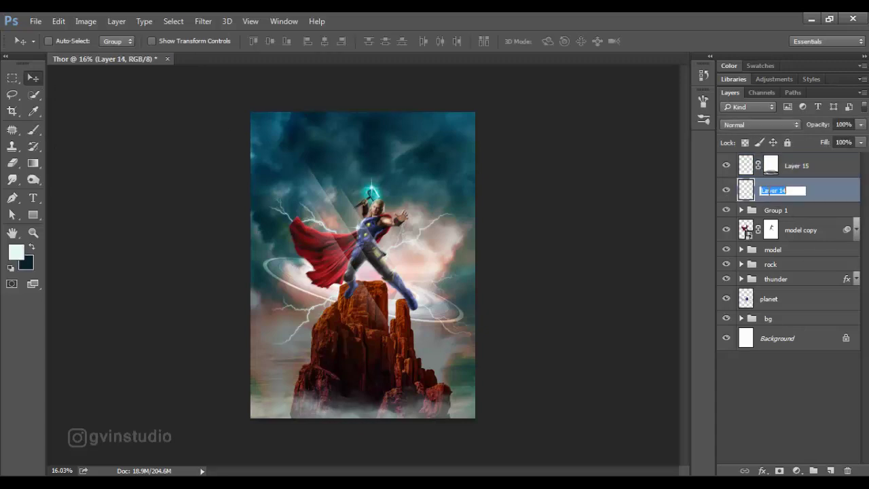
pyautogui.write('star')
pyautogui.doubleClick(796, 166)
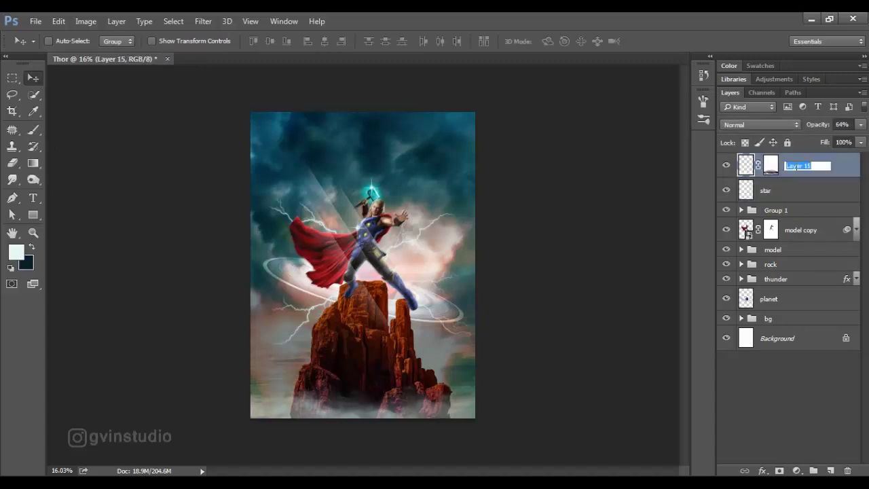
pyautogui.write('fog')
pyautogui.press('Return')
pyautogui.scroll(-1, 461, 252)
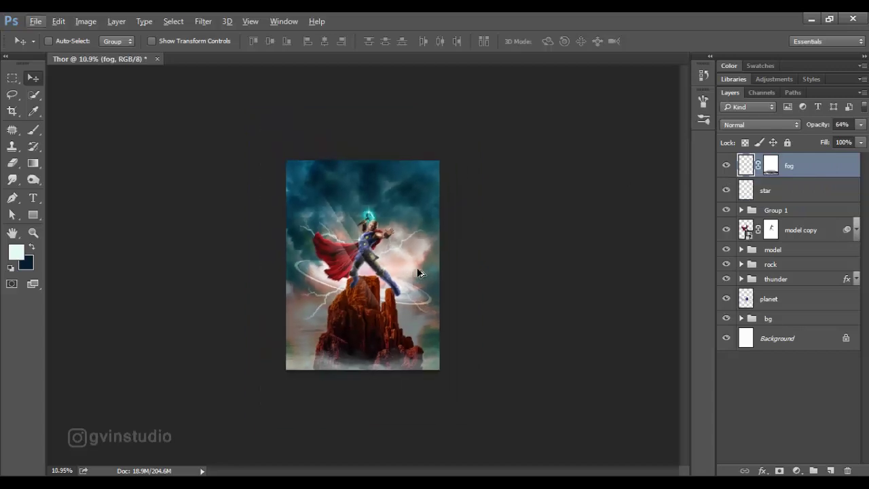
pyautogui.scroll(2, 414, 268)
# Add an Exposure adjustment layer darkened to about -1.21.
pyautogui.click(796, 470)
pyautogui.click(777, 281)
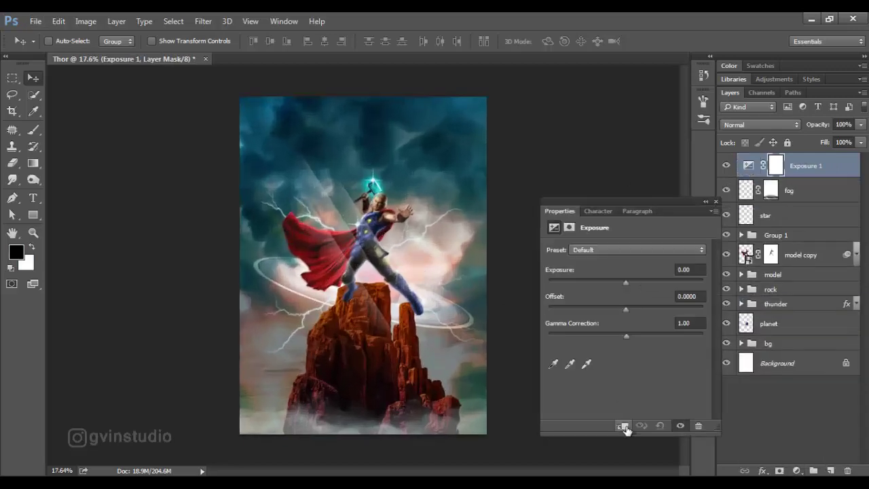
pyautogui.moveTo(626, 282); pyautogui.dragTo(612, 284)
pyautogui.click(716, 202)
# Paint black on the Exposure mask with a soft round brush over Thor, the cape and the rock.
pyautogui.press('b')
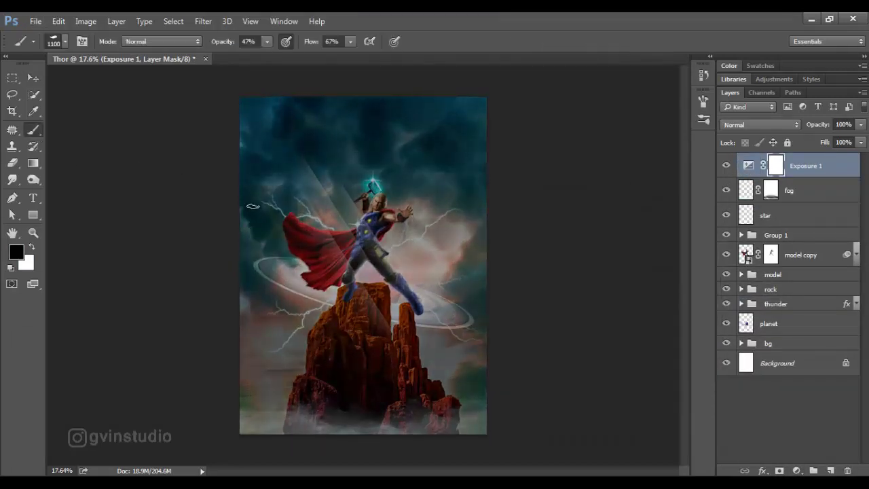
pyautogui.rightClick(285, 211)
pyautogui.doubleClick(302, 331)
pyautogui.moveTo(224, 41); pyautogui.dragTo(233, 41)
pyautogui.moveTo(349, 145)
pyautogui.mouseDown()
pyautogui.moveTo(339, 175)
pyautogui.moveTo(442, 171)
pyautogui.moveTo(308, 236)
pyautogui.moveTo(299, 312)
pyautogui.moveTo(410, 300)
pyautogui.moveTo(281, 165)
pyautogui.mouseUp()
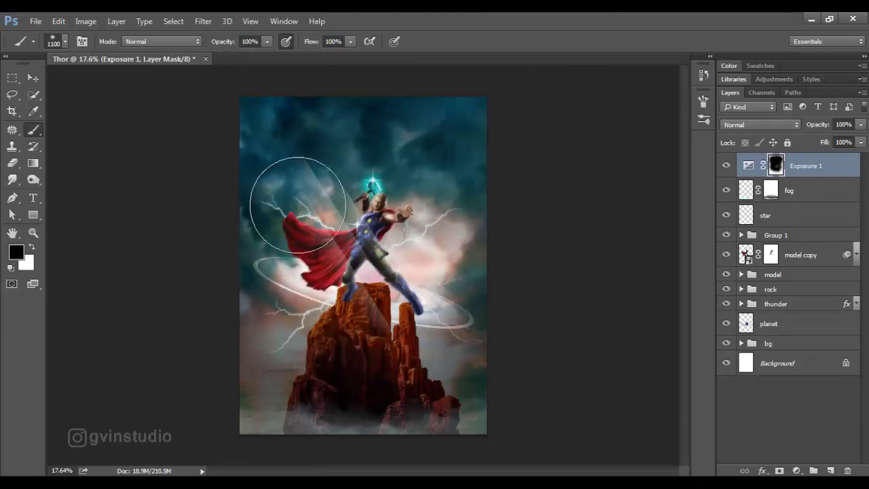
pyautogui.moveTo(420, 346)
pyautogui.mouseDown()
pyautogui.moveTo(373, 204)
pyautogui.moveTo(301, 330)
pyautogui.moveTo(435, 291)
pyautogui.moveTo(333, 169)
pyautogui.moveTo(305, 342)
pyautogui.moveTo(424, 173)
pyautogui.moveTo(308, 355)
pyautogui.moveTo(323, 147)
pyautogui.mouseUp()
# Select the fog layer and choose File > Open.
pyautogui.click(31, 79)
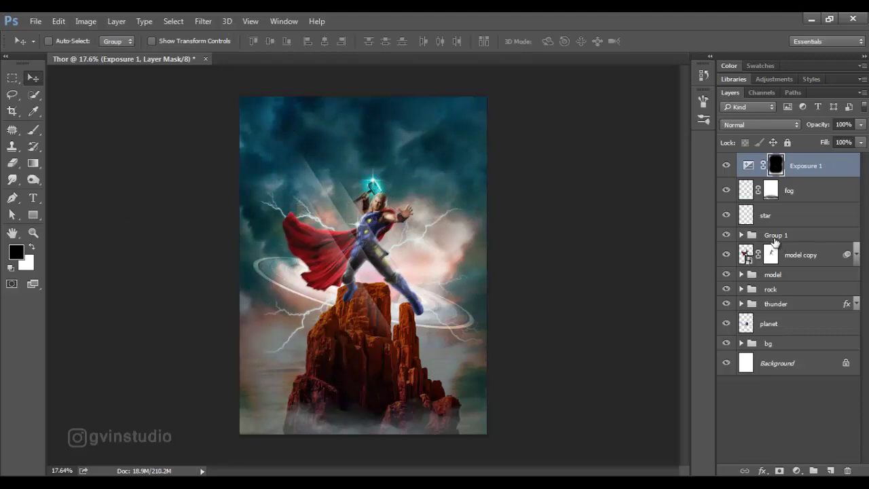
pyautogui.click(796, 199)
pyautogui.click(36, 21)
pyautogui.click(27, 46)
# Bring the Thor logo into the poster, scaled to about 55% over the rock.
pyautogui.click(642, 364)
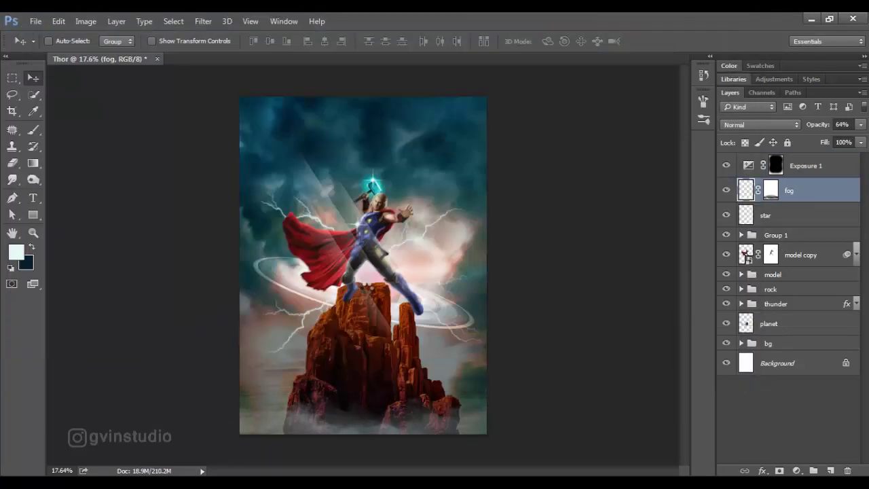
pyautogui.moveTo(326, 251); pyautogui.dragTo(393, 342)
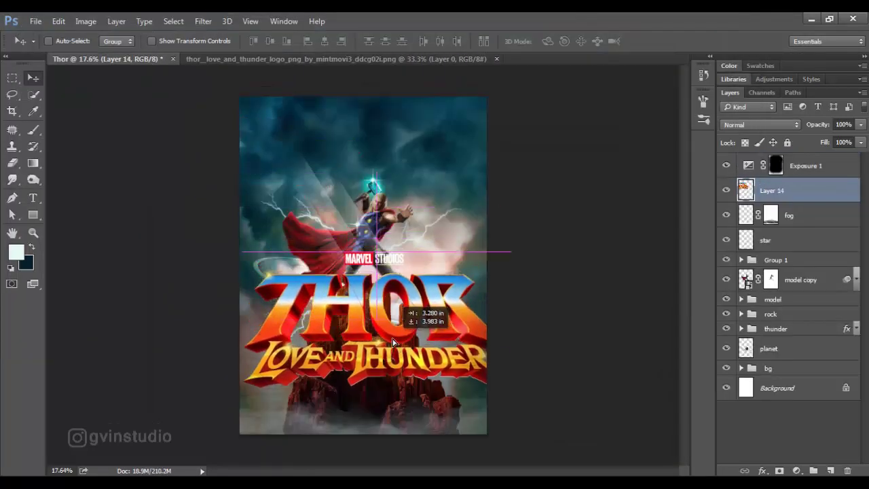
pyautogui.hotkey('ctrl', 't')
pyautogui.moveTo(509, 252); pyautogui.dragTo(475, 279)
pyautogui.moveTo(377, 344); pyautogui.dragTo(372, 365)
pyautogui.click(579, 41)
# Add a mask to the logo layer and close the logo source document.
pyautogui.click(780, 470)
pyautogui.press('d')
pyautogui.press('b')
pyautogui.press('v')
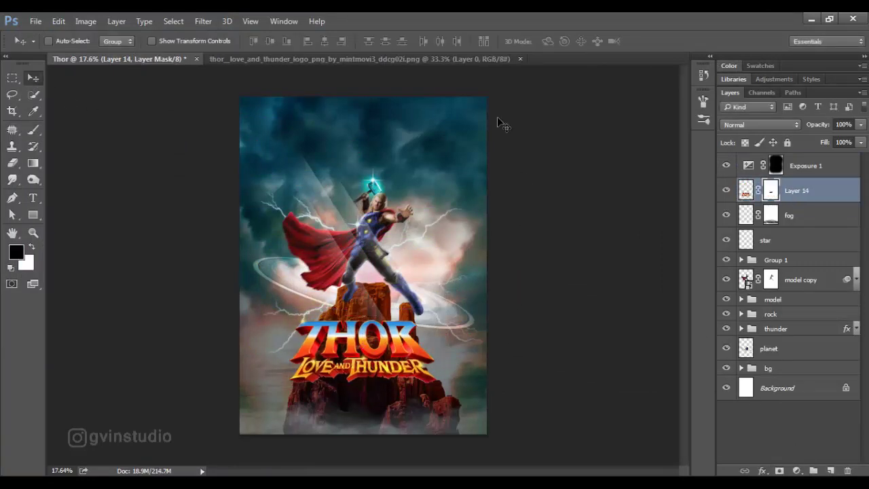
pyautogui.click(489, 58)
pyautogui.click(520, 59)
# Nudge the logo upward and enlarge it to about 112%.
pyautogui.moveTo(404, 331); pyautogui.dragTo(403, 327)
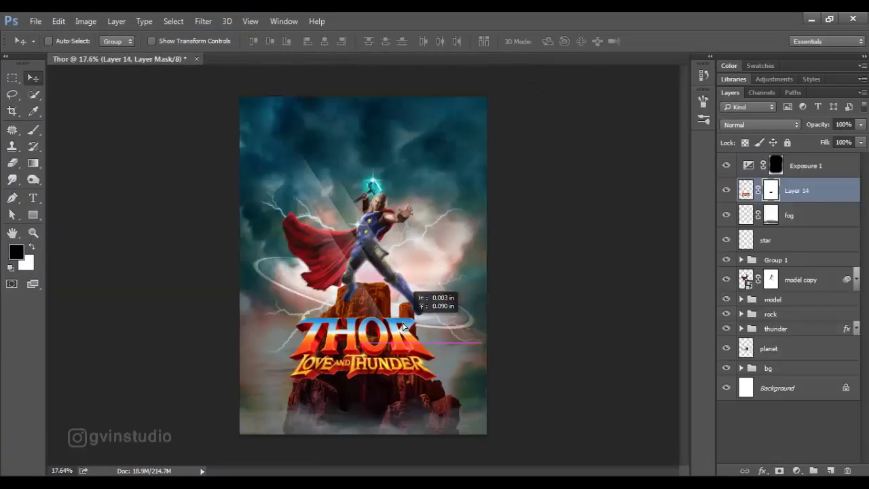
pyautogui.hotkey('ctrl', 't')
pyautogui.moveTo(428, 377); pyautogui.dragTo(446, 387)
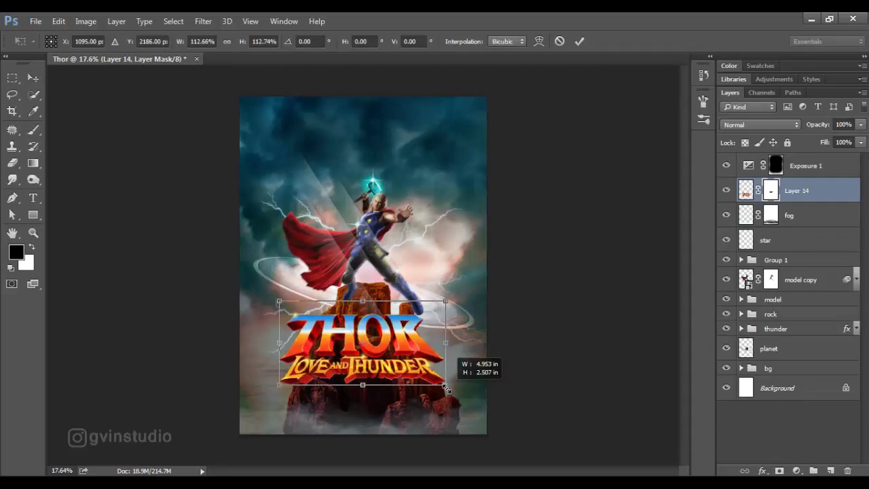
pyautogui.press('Return')
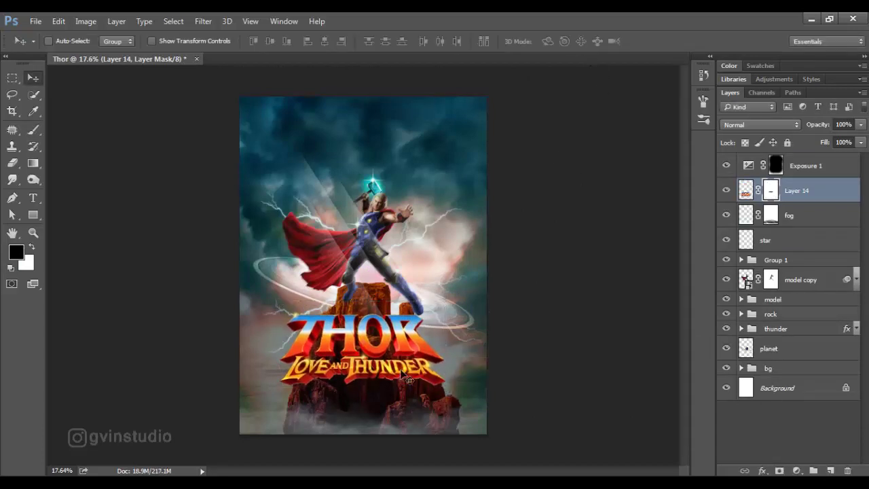
pyautogui.scroll(2, 451, 369)
pyautogui.scroll(2, 489, 347)
pyautogui.scroll(2, 537, 319)
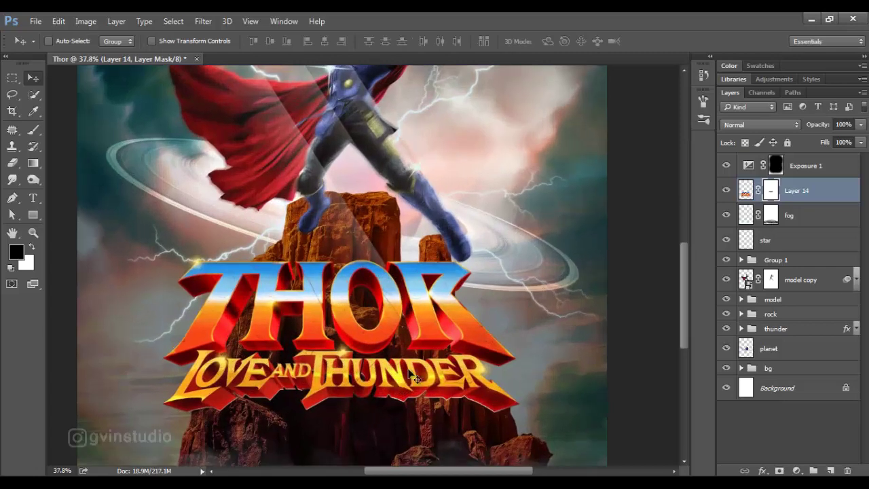
pyautogui.scroll(1, 584, 293)
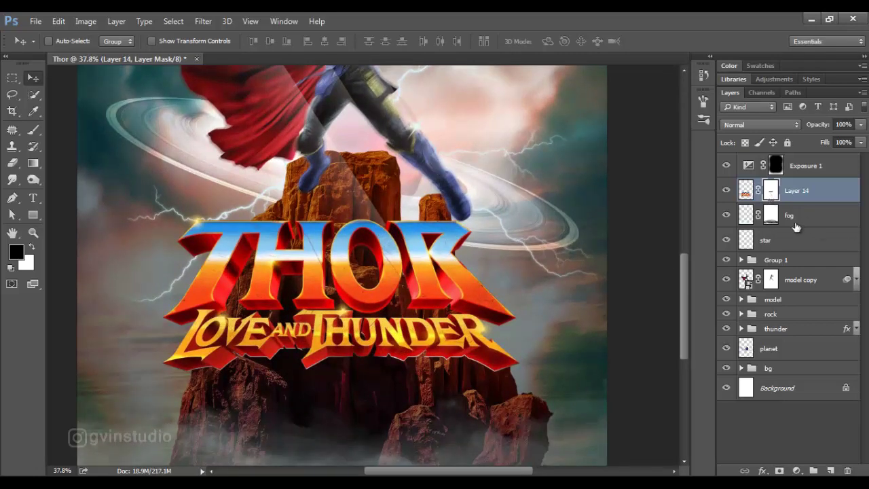
# Replace the logo layer's mask with a logo-outline mask tightened by the Minimum filter.
pyautogui.rightClick(771, 195)
pyautogui.click(766, 224)
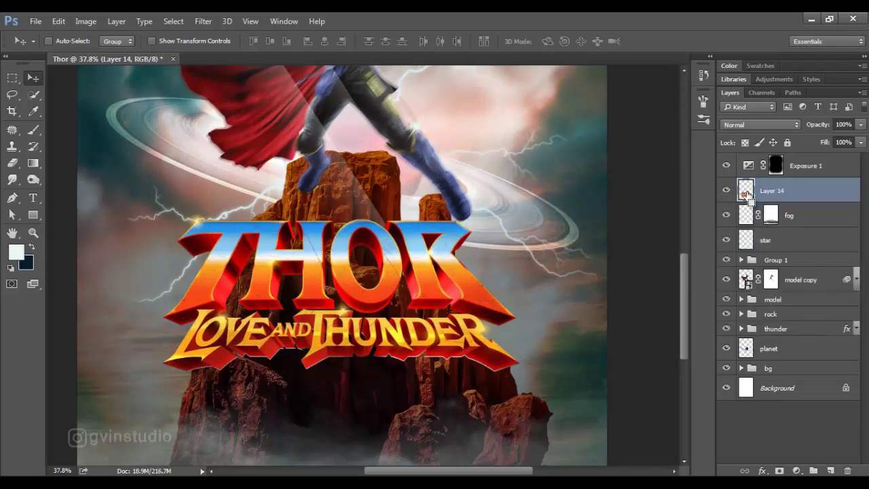
pyautogui.keyDown('ctrl'); pyautogui.click(746, 191); pyautogui.keyUp('ctrl')
pyautogui.click(780, 471)
pyautogui.click(203, 21)
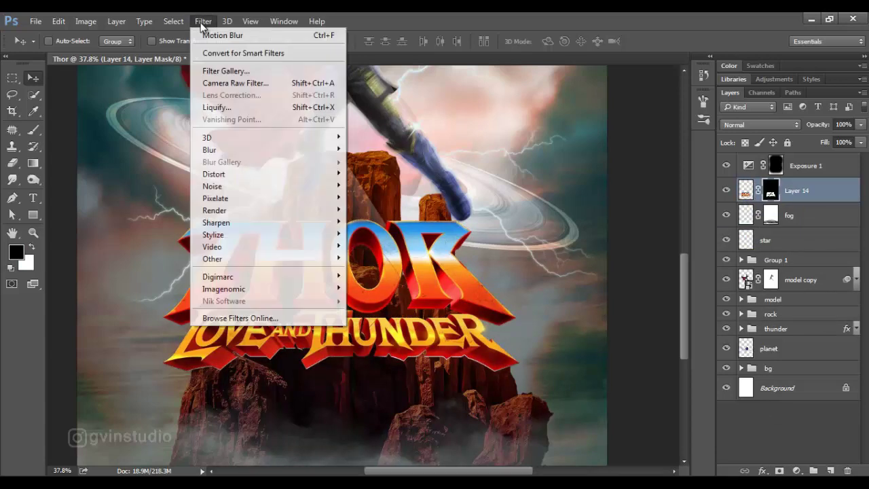
pyautogui.click(370, 295)
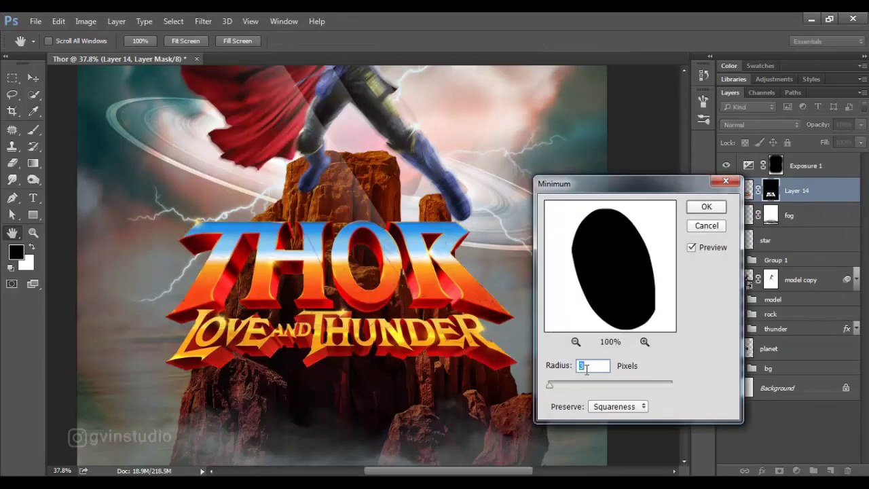
pyautogui.click(705, 208)
# Shift the view and switch to the Polygonal Lasso tool.
pyautogui.scroll(5, 473, 367)
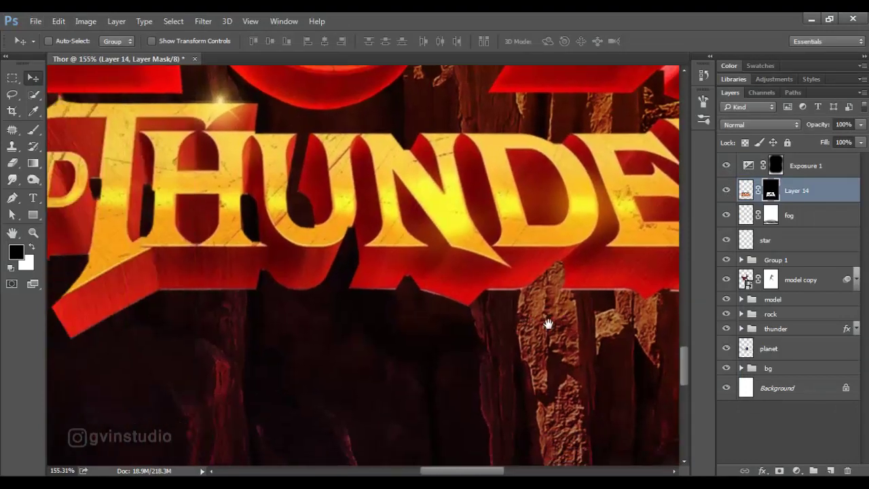
pyautogui.hscroll(-2, 548, 320)
pyautogui.rightClick(12, 96)
pyautogui.click(68, 108)
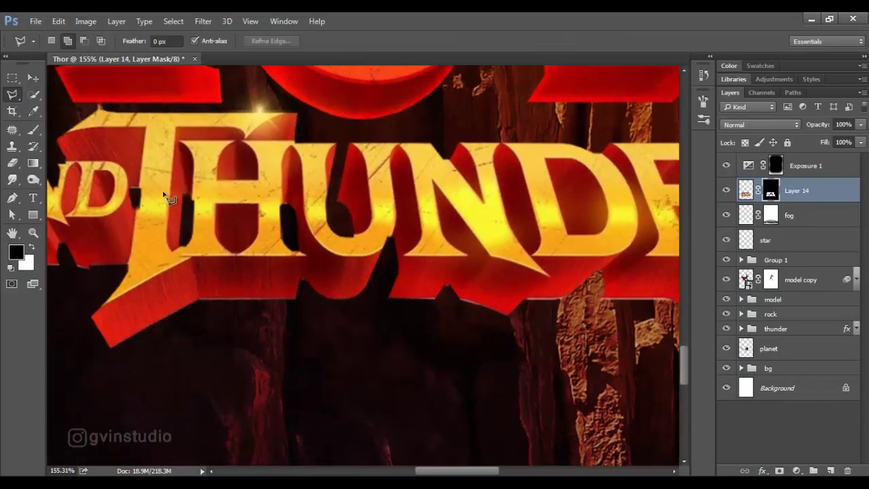
# Mask off the red extrusion under the THUNDER letters with polygon selections.
pyautogui.click(184, 315)
pyautogui.hotkey('alt', 'BackSpace')
pyautogui.hotkey('ctrl', 'd')
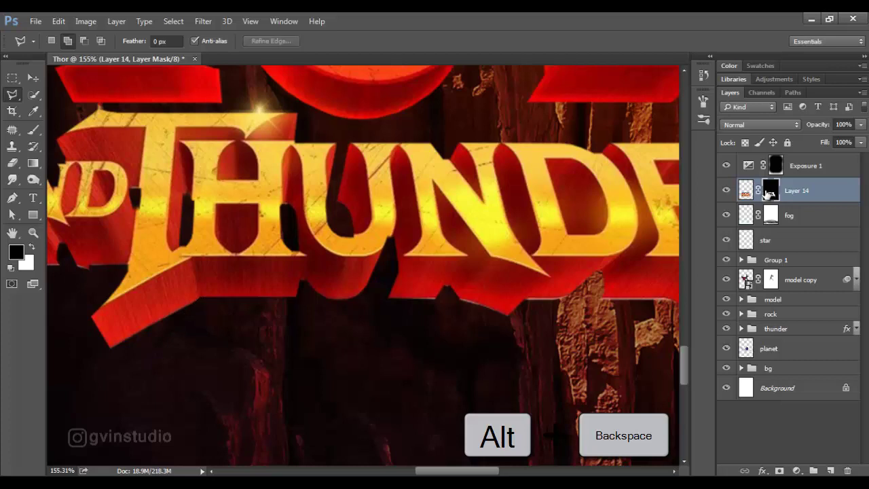
pyautogui.hscroll(2, 322, 291)
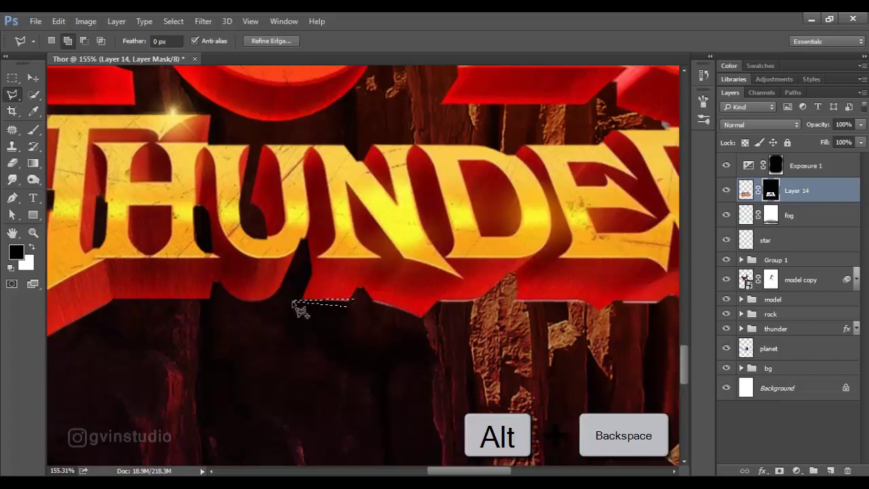
pyautogui.hotkey('ctrl', 'd')
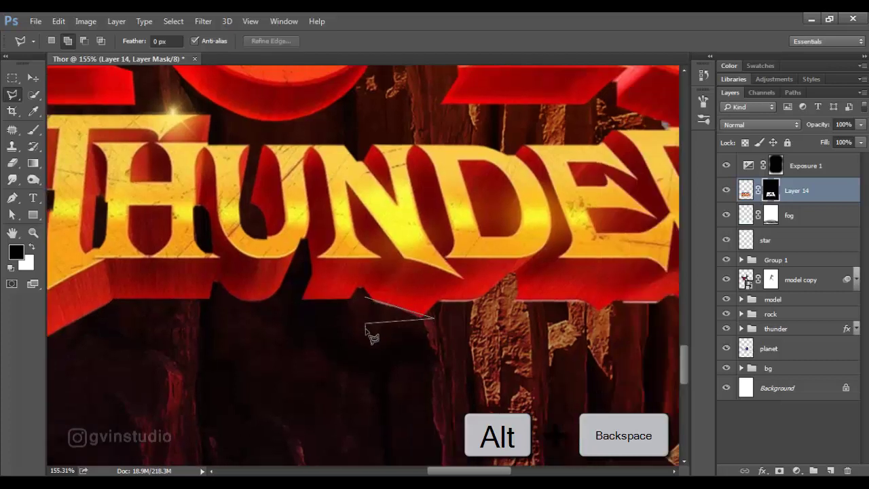
pyautogui.doubleClick(366, 324)
pyautogui.doubleClick(444, 329)
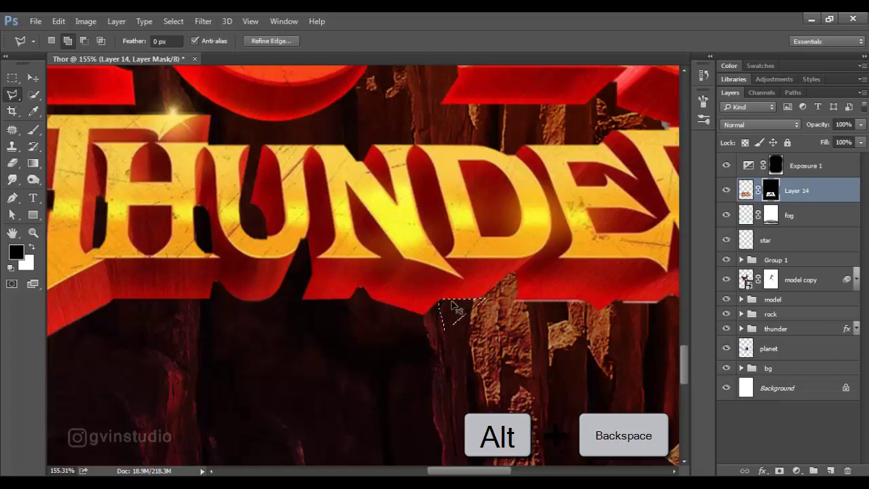
pyautogui.hotkey('ctrl', 'd')
# Mask off the extrusion under the logo's right edge, then deselect and zoom out.
pyautogui.click(508, 301)
pyautogui.hscroll(3, 508, 301)
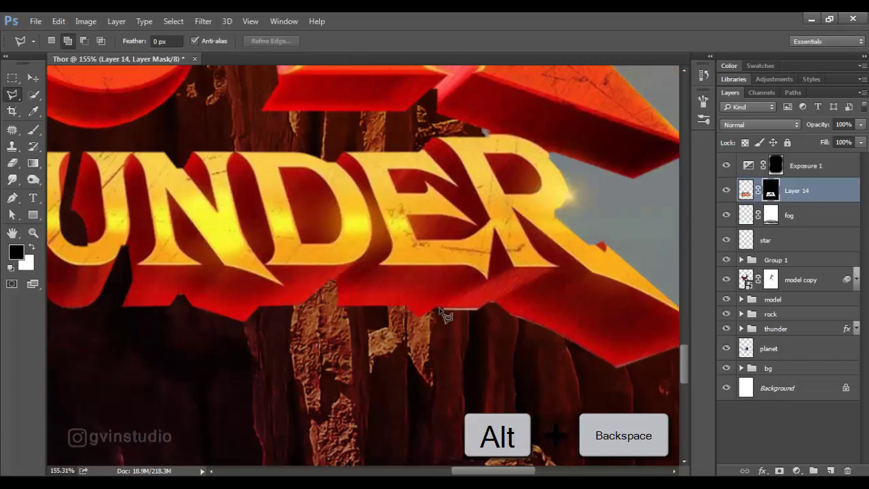
pyautogui.click(443, 310)
pyautogui.moveTo(444, 311); pyautogui.dragTo(371, 303)
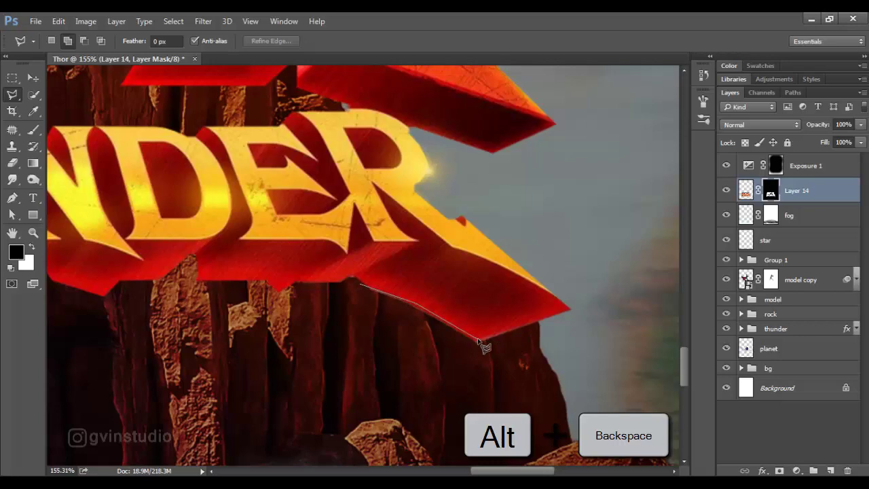
pyautogui.click(599, 299)
pyautogui.click(445, 384)
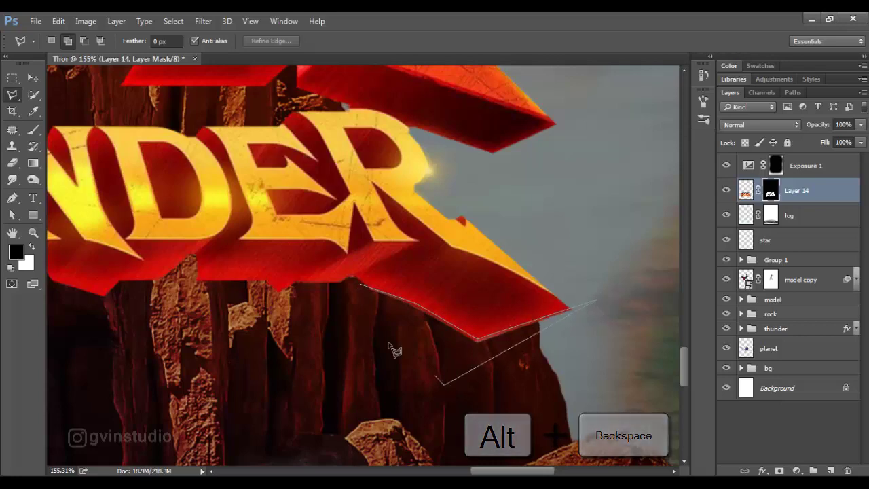
pyautogui.click(367, 292)
pyautogui.hotkey('ctrl', 'd')
pyautogui.press('v')
pyautogui.scroll(-3, 370, 298)
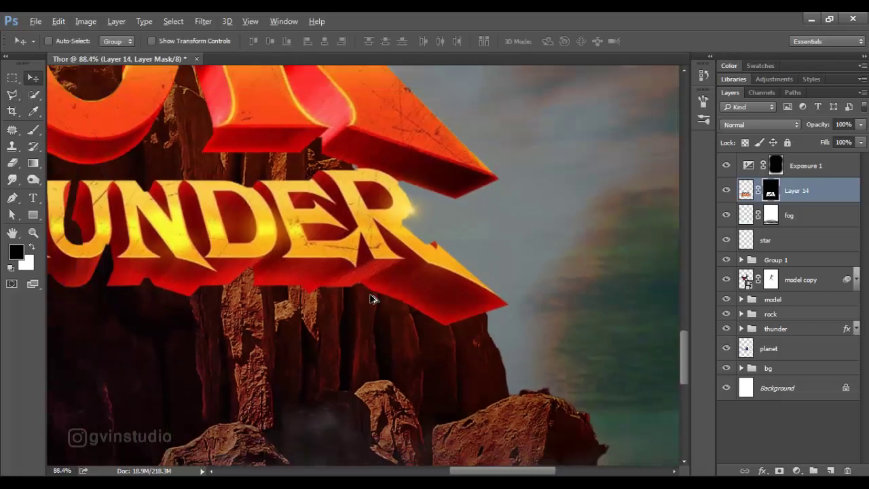
pyautogui.scroll(-3, 371, 299)
pyautogui.scroll(-3, 377, 313)
pyautogui.scroll(2, 386, 333)
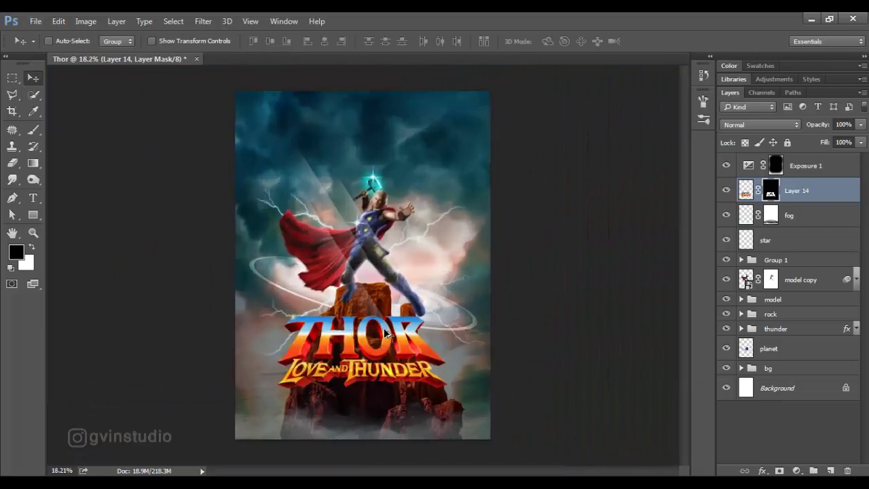
# Add a Fuji ETERNA 250D Fuji 3510 Color Lookup in Soft Light at reduced opacity.
pyautogui.click(795, 166)
pyautogui.click(797, 470)
pyautogui.click(792, 387)
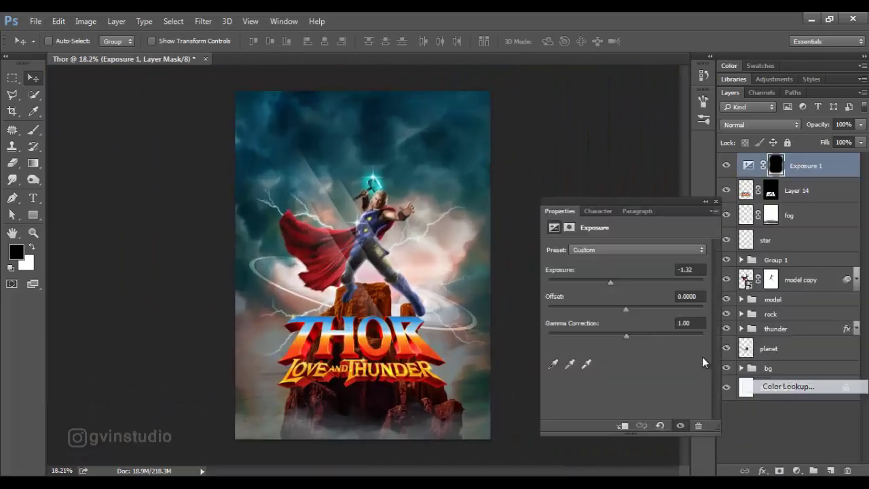
pyautogui.click(641, 250)
pyautogui.click(679, 190)
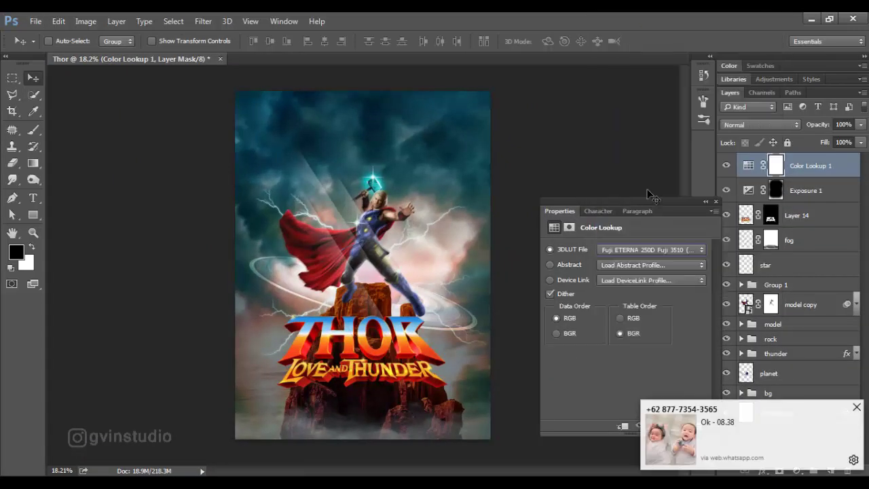
pyautogui.click(756, 125)
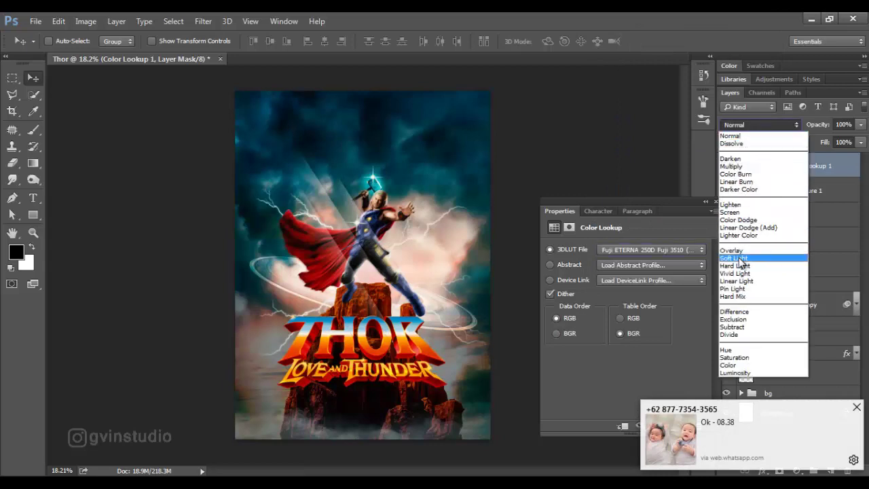
pyautogui.click(738, 248)
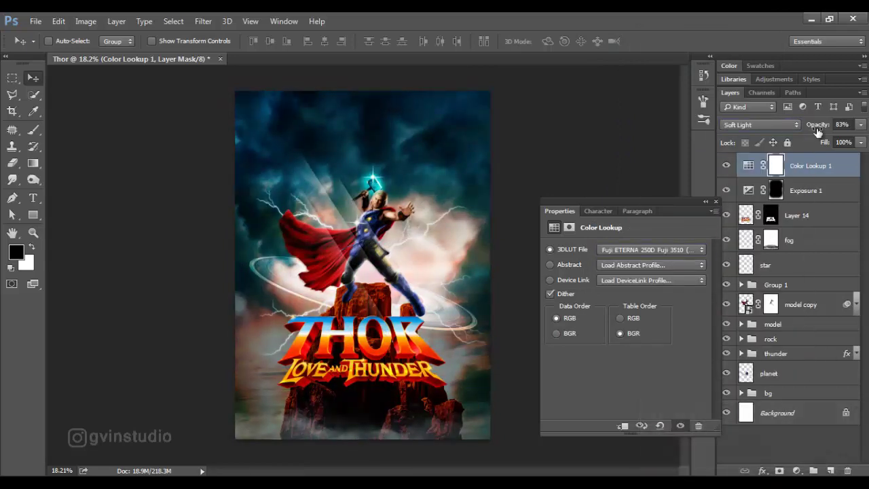
pyautogui.moveTo(822, 125); pyautogui.dragTo(778, 130)
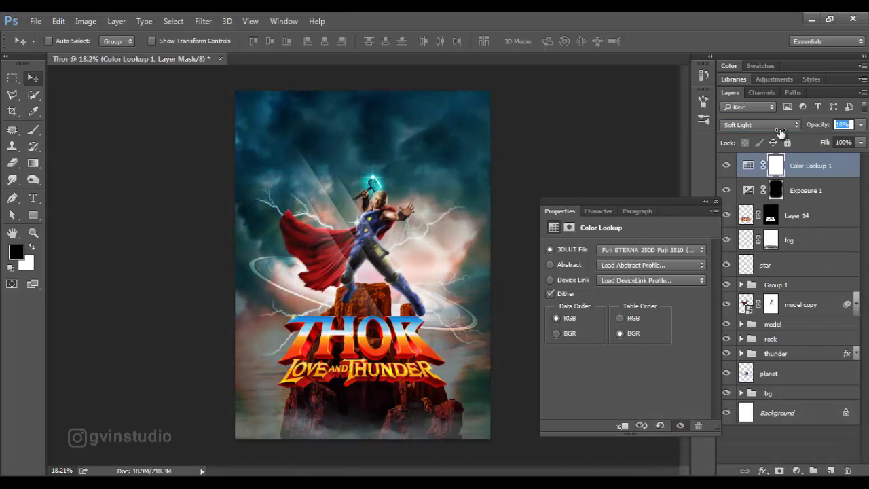
# Add a second Color Lookup layer using 3Strip.look.
pyautogui.click(796, 471)
pyautogui.click(795, 388)
pyautogui.click(642, 250)
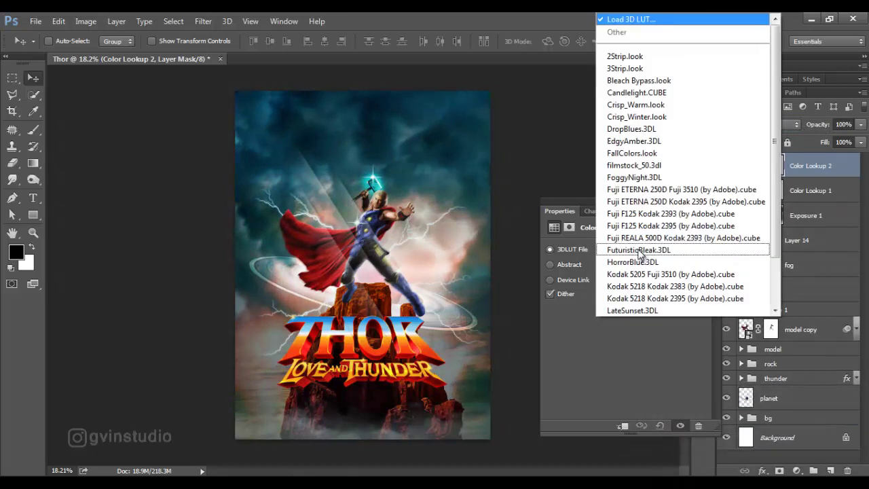
pyautogui.click(611, 68)
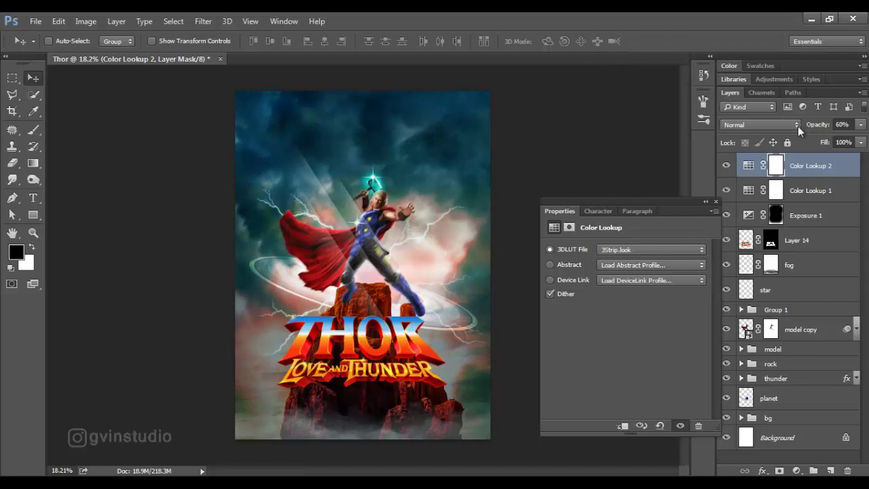
# Add a Curves layer that pulls down the red highlights and lifts dark reds.
pyautogui.click(778, 267)
pyautogui.click(618, 266)
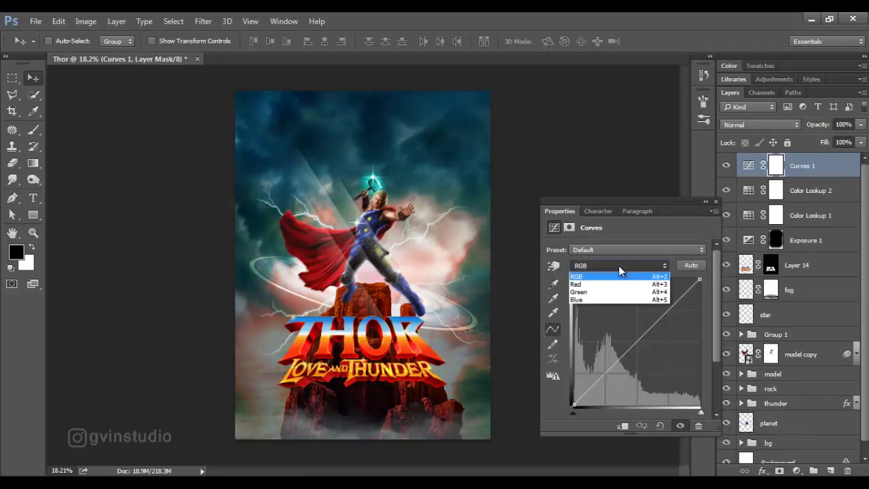
pyautogui.click(606, 284)
pyautogui.moveTo(702, 277); pyautogui.dragTo(700, 288)
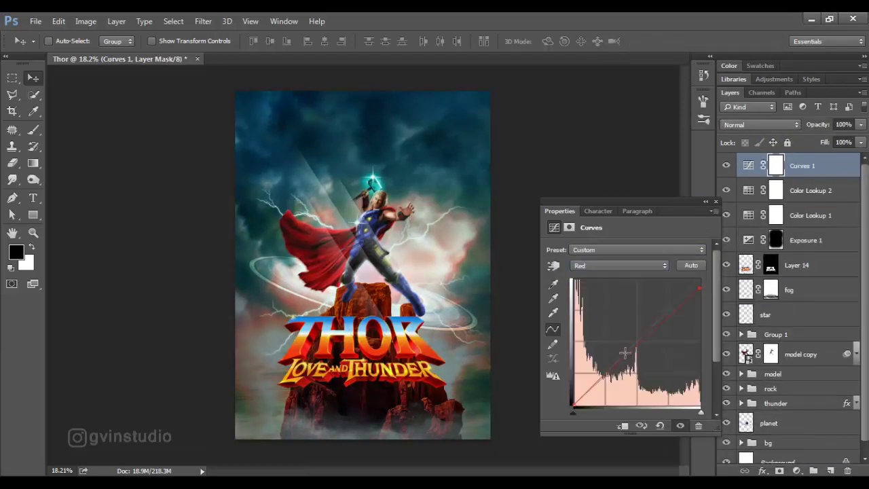
pyautogui.moveTo(623, 359); pyautogui.dragTo(623, 348)
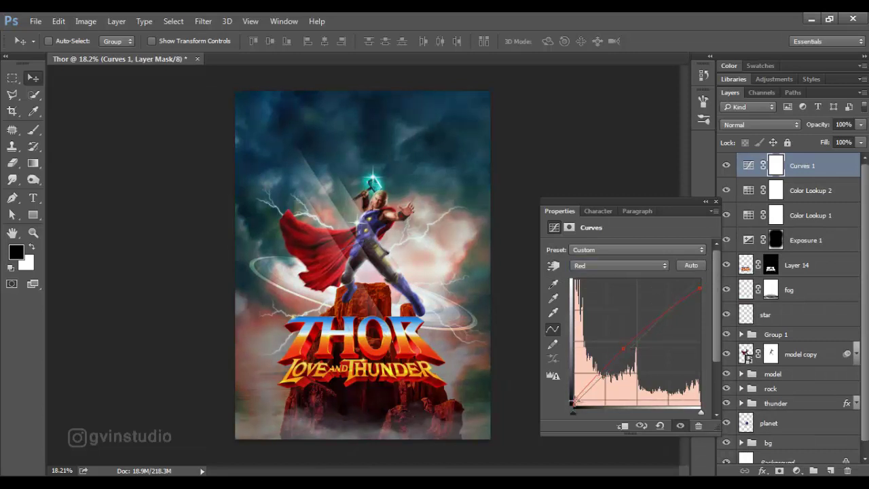
pyautogui.moveTo(573, 406); pyautogui.dragTo(573, 398)
# Boost blue in the Curves Blue channel across shadows and midtones.
pyautogui.click(613, 265)
pyautogui.click(595, 306)
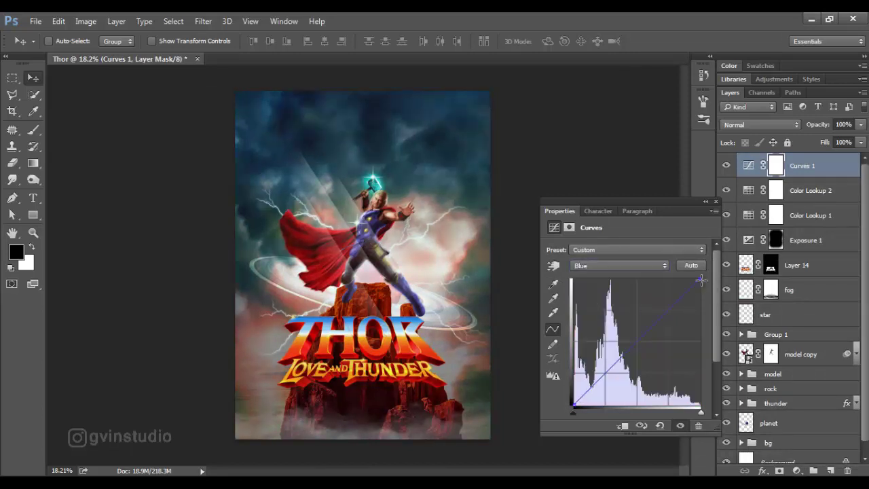
pyautogui.moveTo(701, 279); pyautogui.dragTo(694, 278)
pyautogui.moveTo(573, 405); pyautogui.dragTo(573, 398)
pyautogui.moveTo(627, 345); pyautogui.dragTo(633, 340)
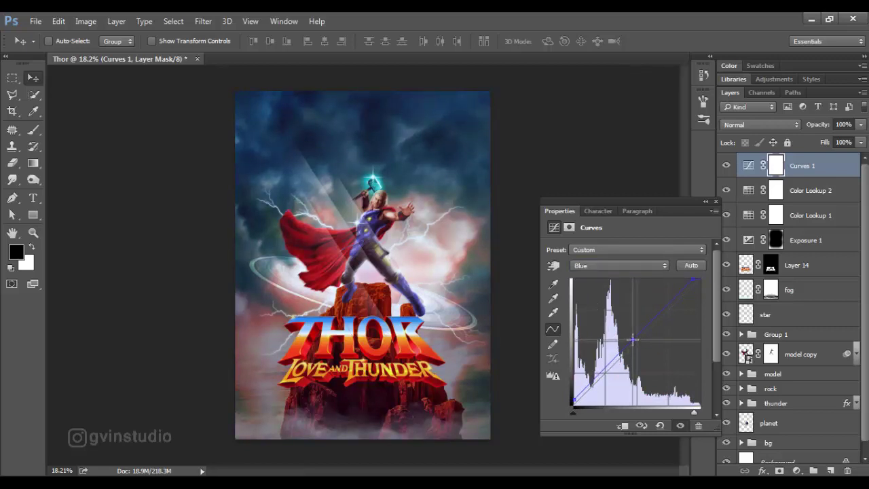
pyautogui.click(716, 202)
# Stamp visible layers into a new layer, apply High Pass, and blend it in Overlay.
pyautogui.hotkey('ctrl', 'shift', 'alt', 'e')
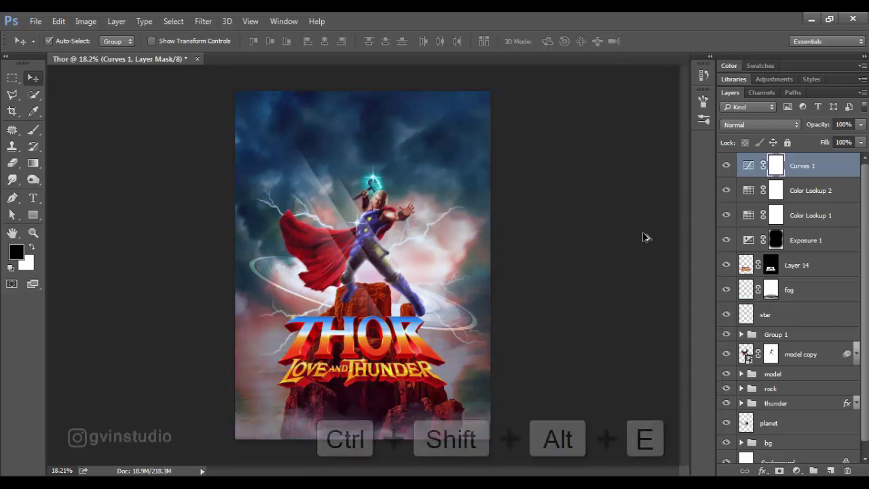
pyautogui.click(210, 26)
pyautogui.moveTo(213, 258)
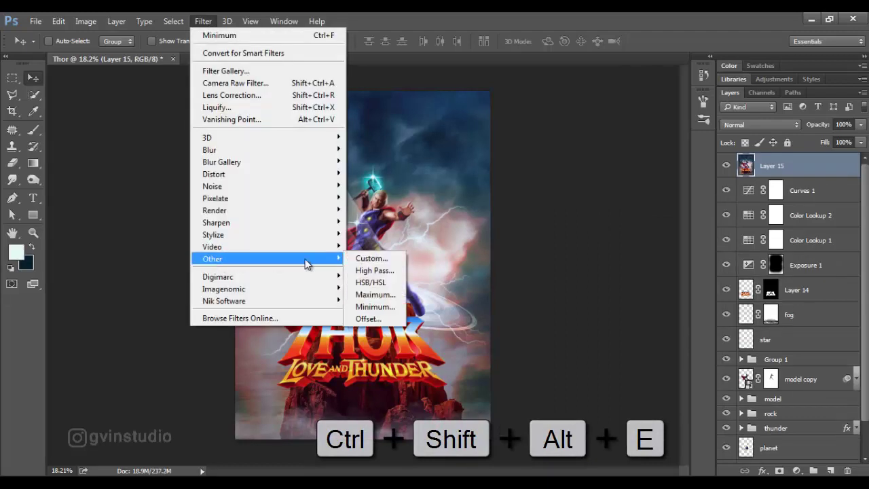
pyautogui.click(373, 269)
pyautogui.click(662, 143)
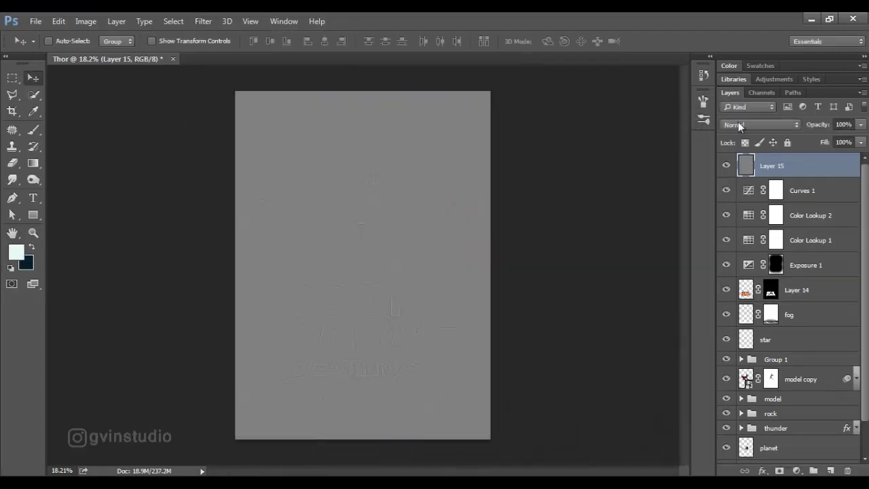
pyautogui.click(740, 124)
pyautogui.click(760, 250)
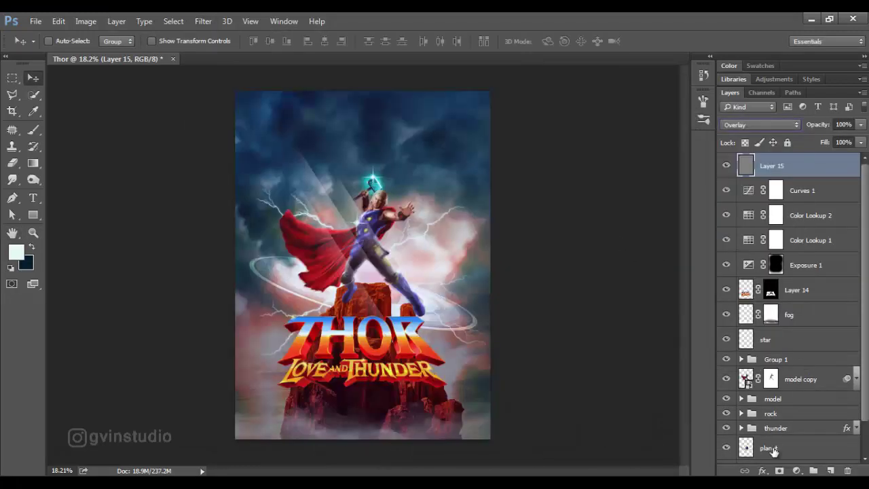
# Add an Exposure adjustment layer set to +0.33.
pyautogui.click(797, 470)
pyautogui.click(747, 280)
pyautogui.moveTo(625, 282); pyautogui.dragTo(625, 334)
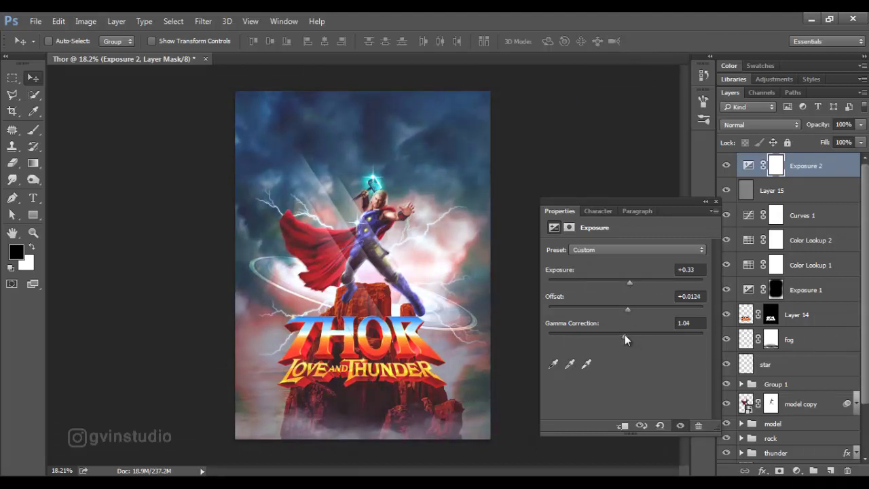
pyautogui.click(715, 202)
# Stamp all visible layers again and convert the result to a smart object.
pyautogui.hotkey('ctrl', 'shift', 'alt', 'e')
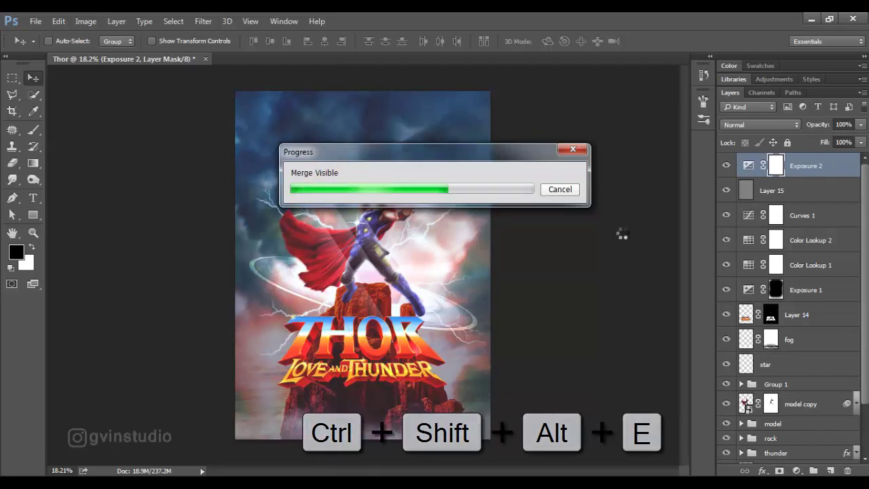
pyautogui.rightClick(792, 167)
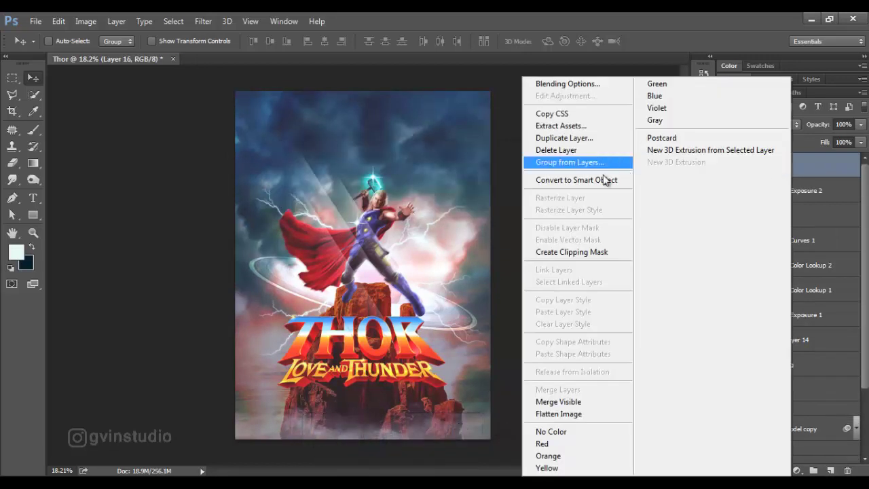
pyautogui.click(602, 179)
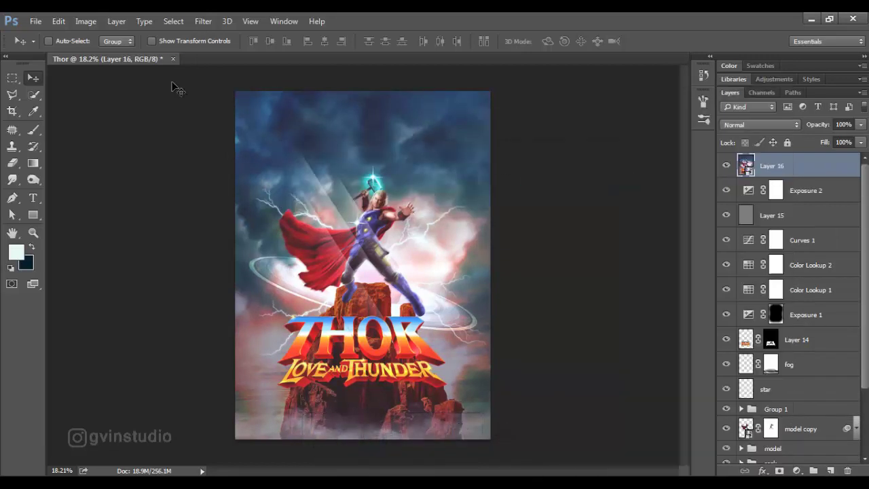
pyautogui.click(203, 21)
# In Camera Raw, lift Shadows, raise Blacks to +7 and Clarity to +33.
pyautogui.click(231, 81)
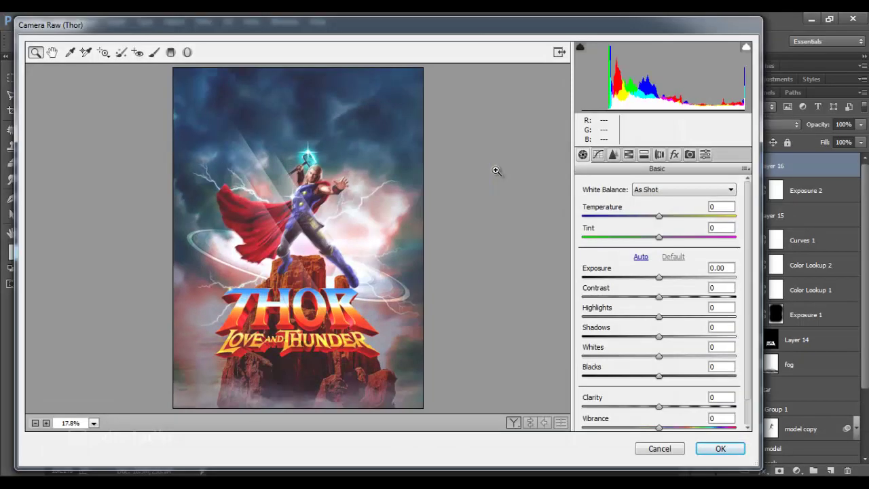
pyautogui.moveTo(656, 337); pyautogui.dragTo(662, 338)
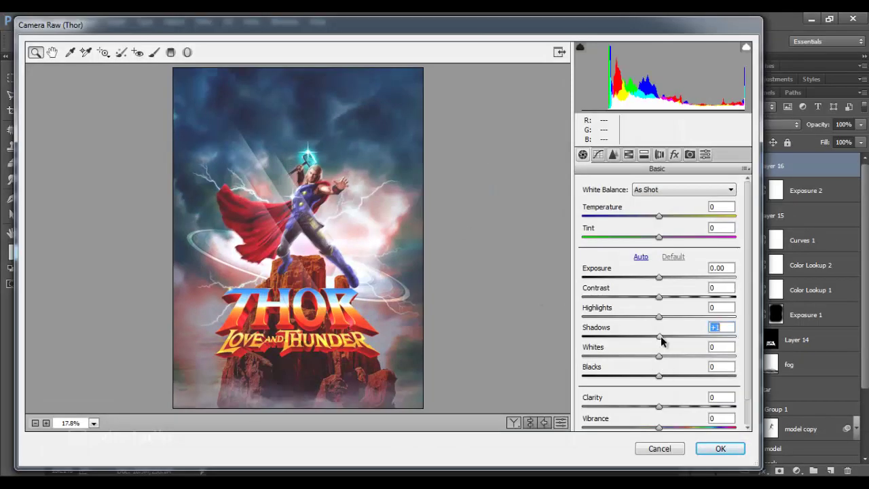
pyautogui.moveTo(657, 377); pyautogui.dragTo(663, 375)
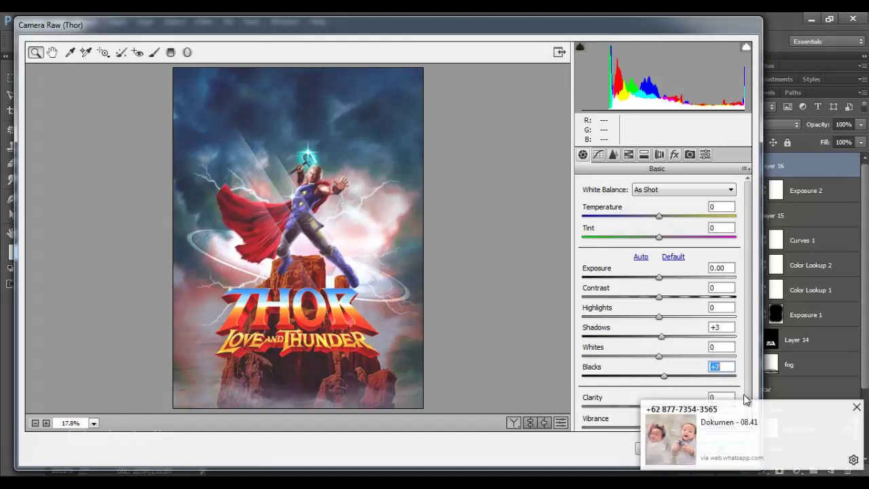
pyautogui.click(857, 407)
pyautogui.scroll(-1, 746, 386)
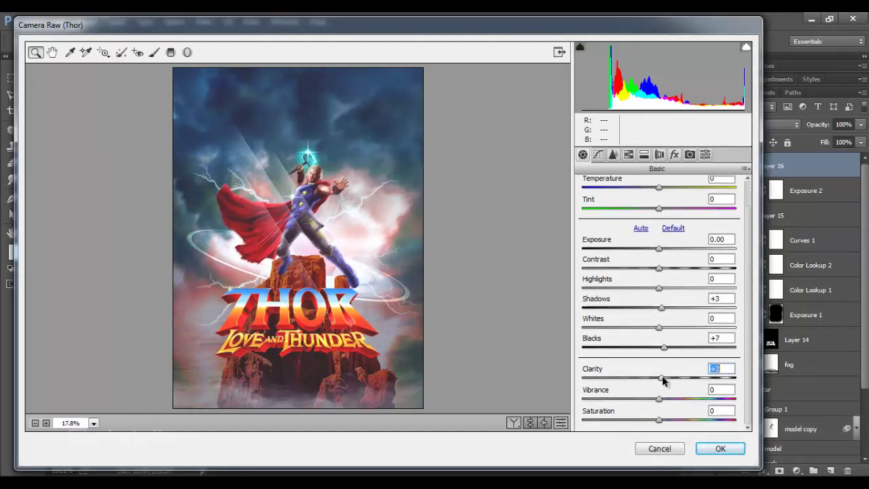
pyautogui.moveTo(662, 375)
pyautogui.mouseDown()
pyautogui.moveTo(683, 377)
pyautogui.moveTo(663, 417)
pyautogui.mouseUp()
pyautogui.click(857, 408)
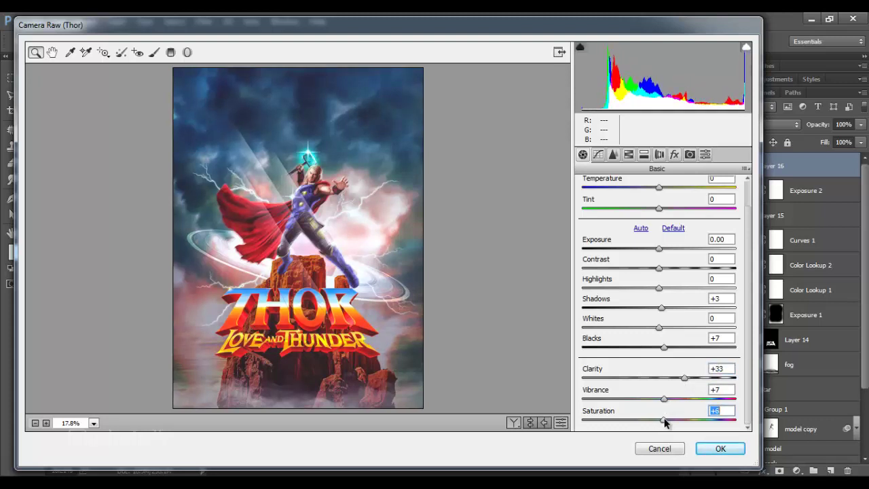
# Shift the aqua hues toward teal, add a +5 vignette, and apply Camera Raw.
pyautogui.click(628, 155)
pyautogui.moveTo(662, 332)
pyautogui.mouseDown()
pyautogui.moveTo(671, 332)
pyautogui.moveTo(625, 352)
pyautogui.moveTo(630, 358)
pyautogui.mouseUp()
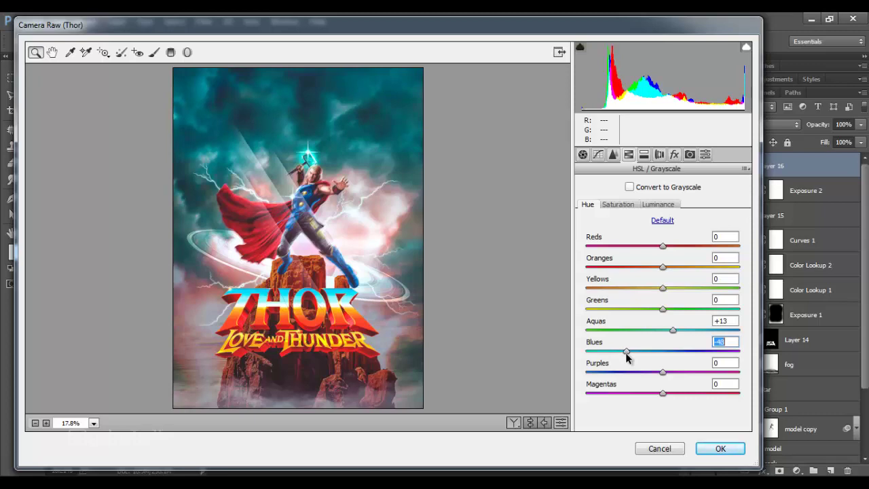
pyautogui.click(674, 154)
pyautogui.moveTo(664, 320); pyautogui.dragTo(666, 320)
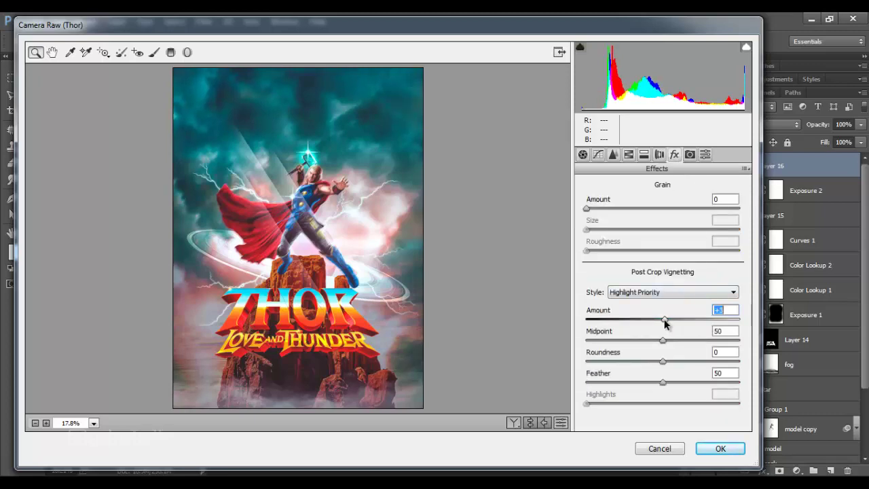
pyautogui.click(717, 448)
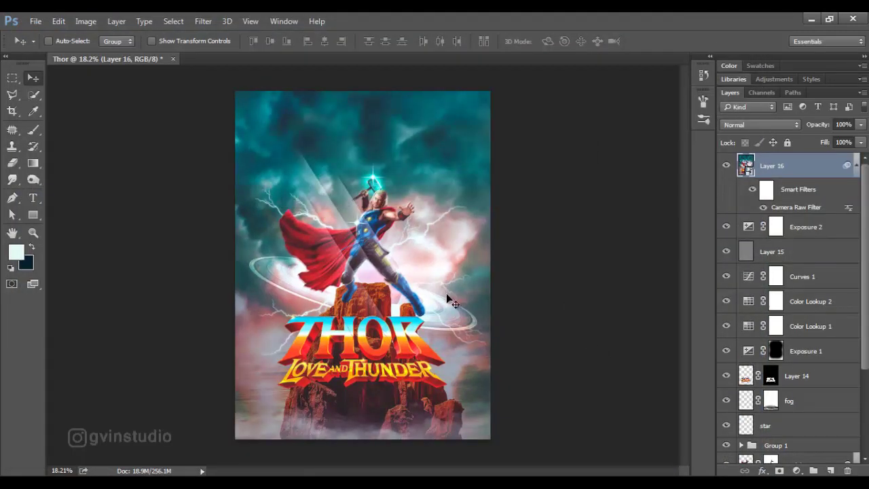